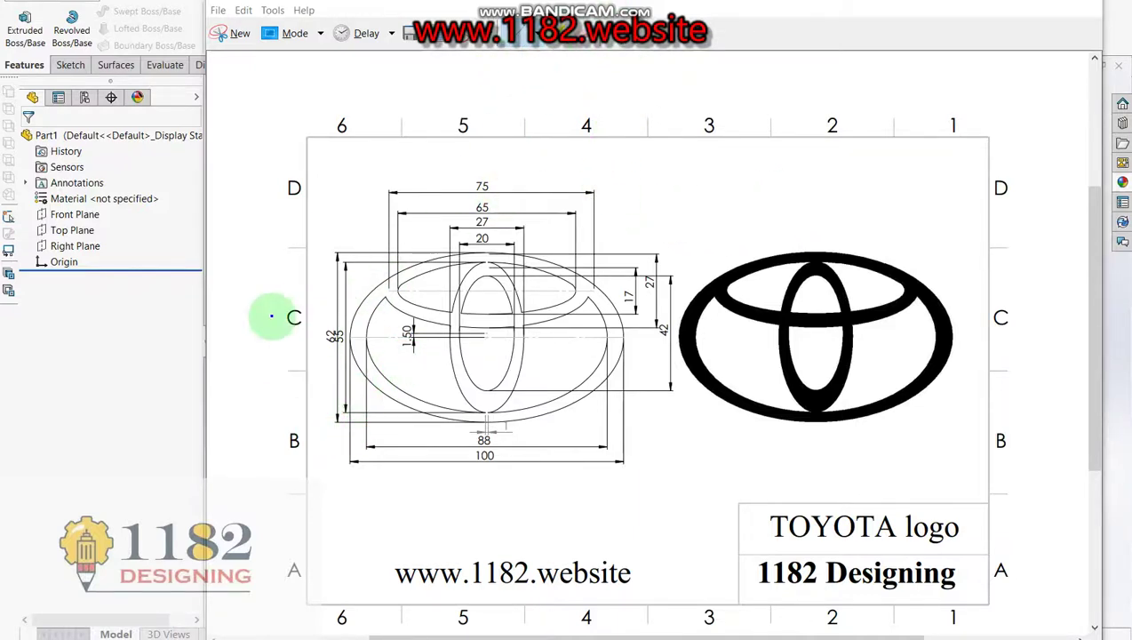
# Circle the TOYOTA title and mark the 88 and 100 widths on the reference drawing, then return to Part1
pyautogui.click(759, 490)
pyautogui.moveTo(761, 514); pyautogui.dragTo(736, 504)
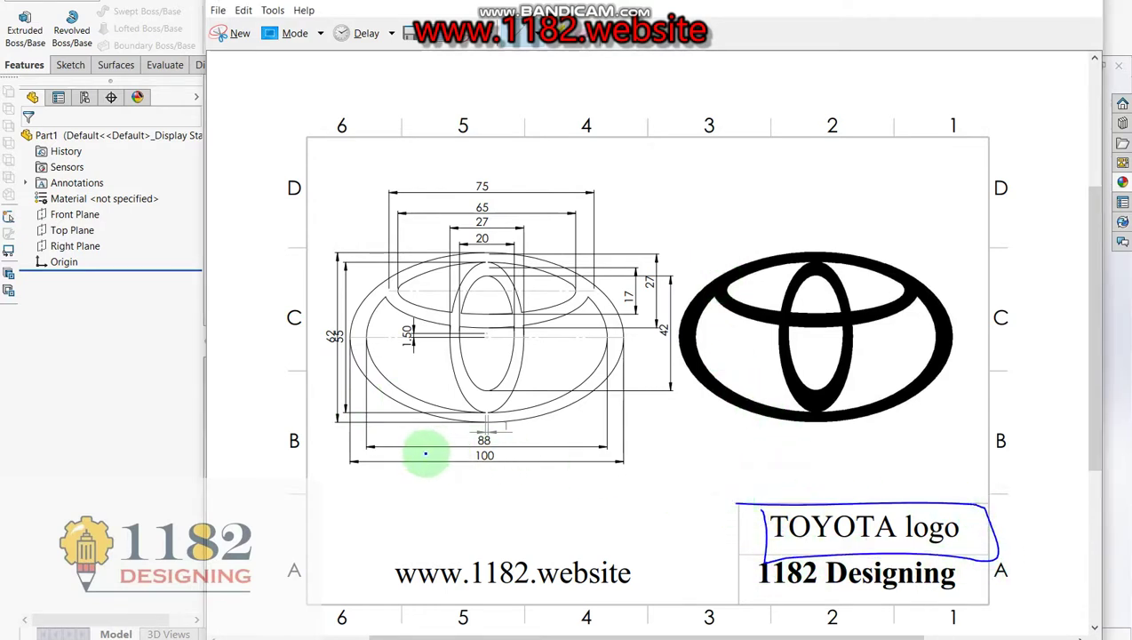
pyautogui.moveTo(465, 475); pyautogui.dragTo(507, 464)
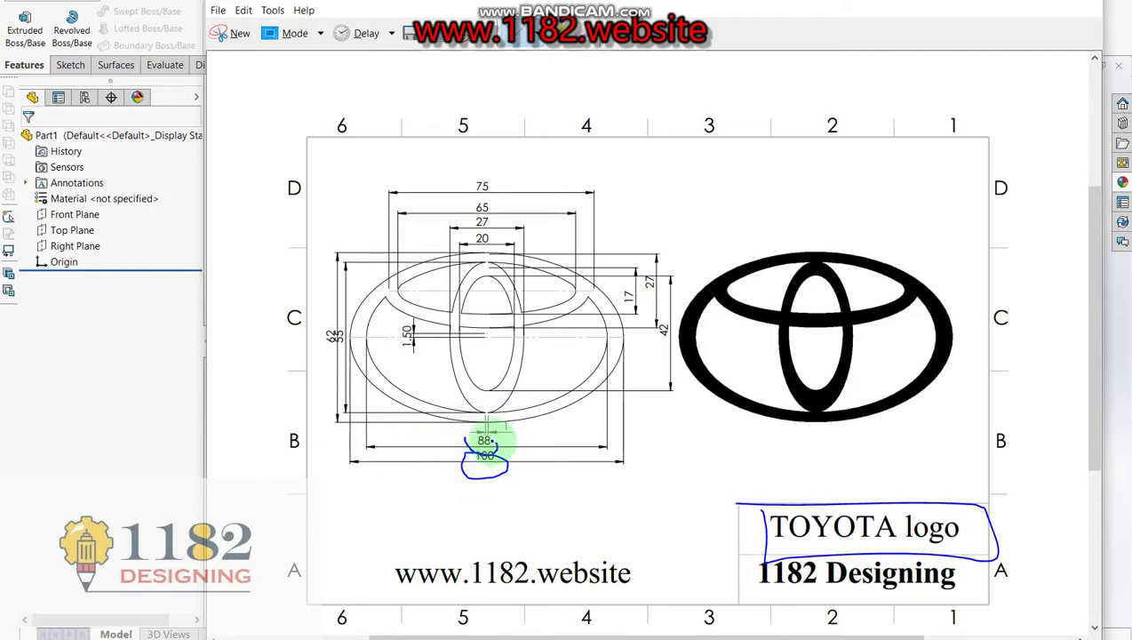
pyautogui.click(52, 425)
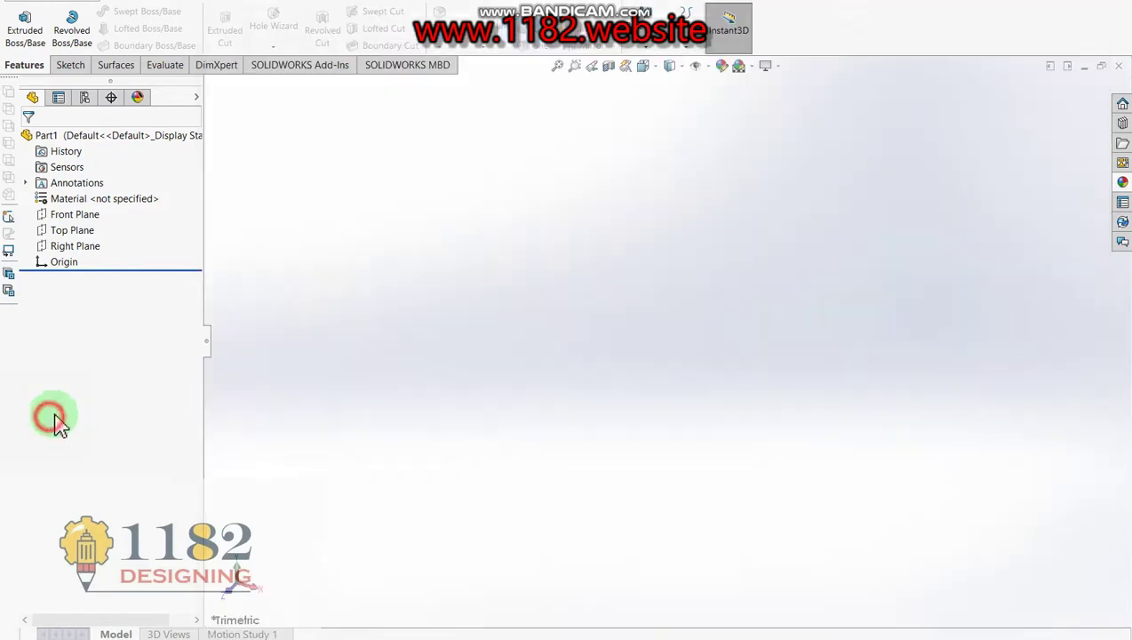
# Start an extrusion sketch on the Front Plane and draw the outer ellipse centred on the origin
pyautogui.click(25, 30)
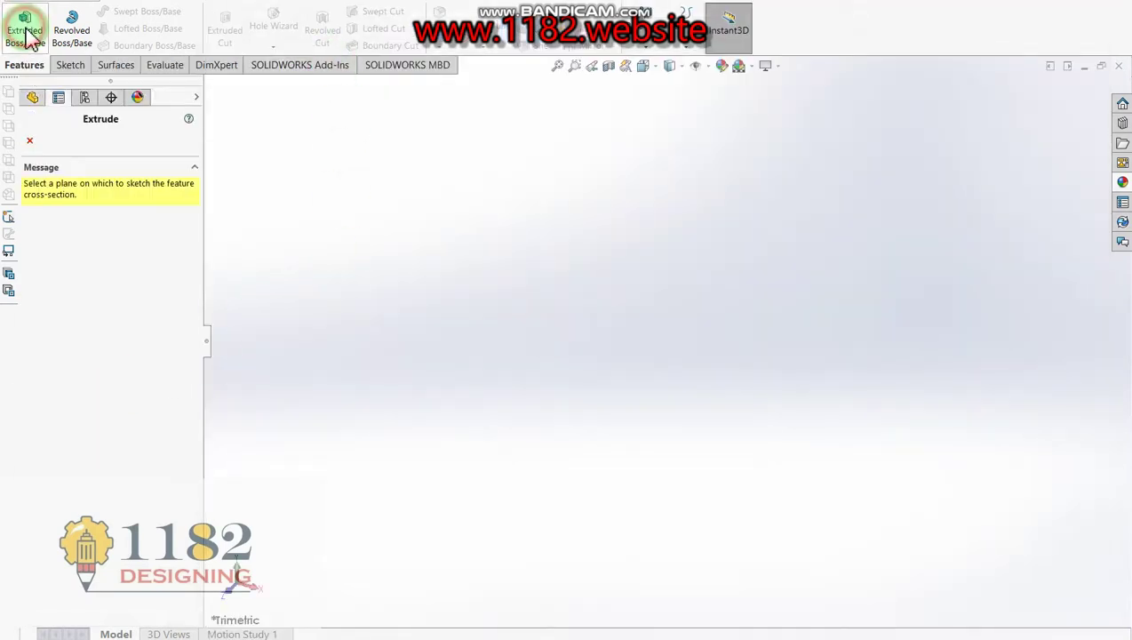
pyautogui.click(499, 191)
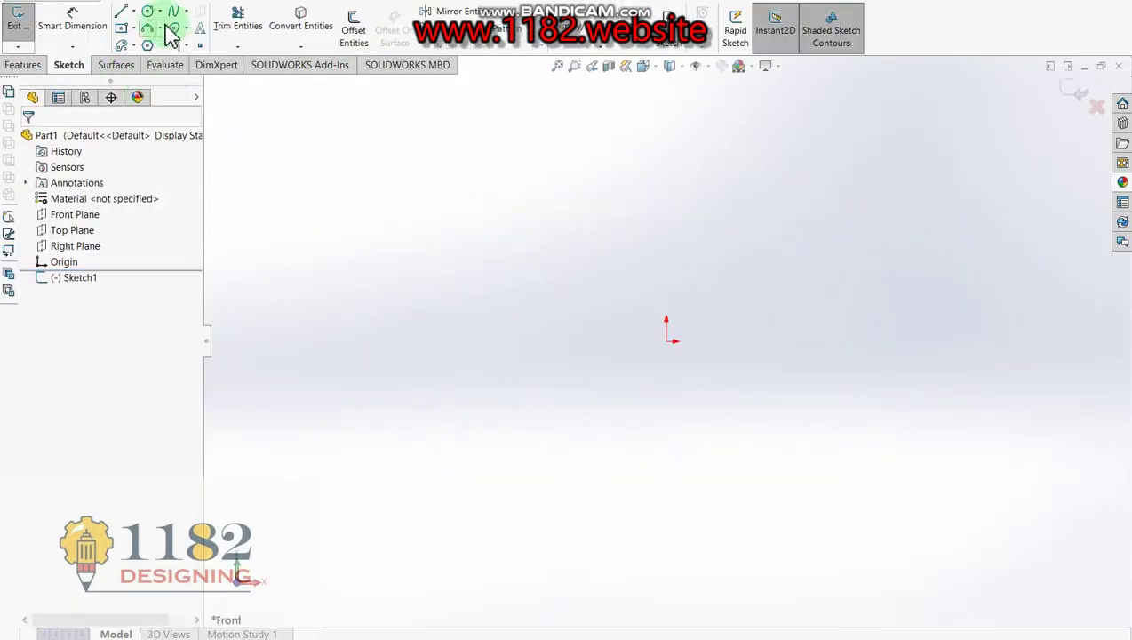
pyautogui.click(176, 34)
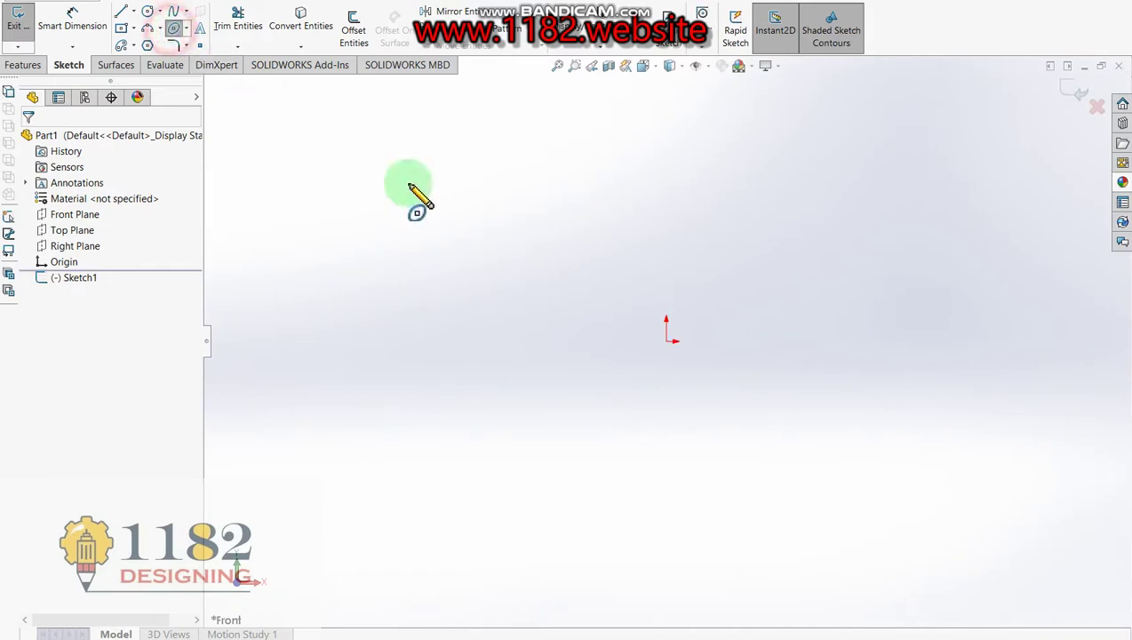
pyautogui.click(667, 341)
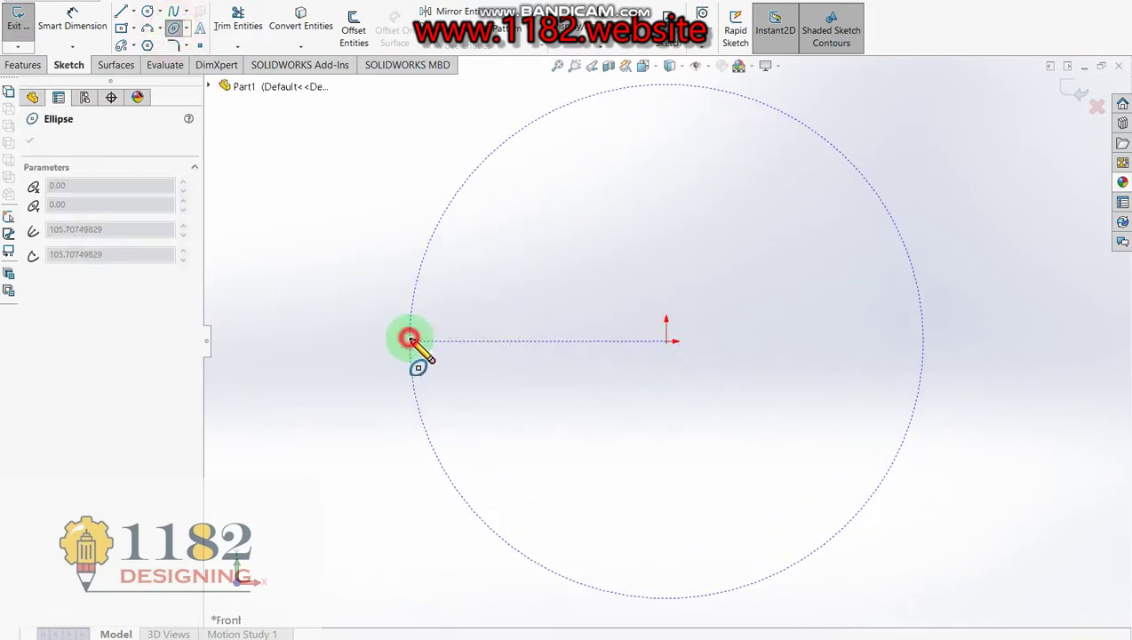
pyautogui.click(410, 340)
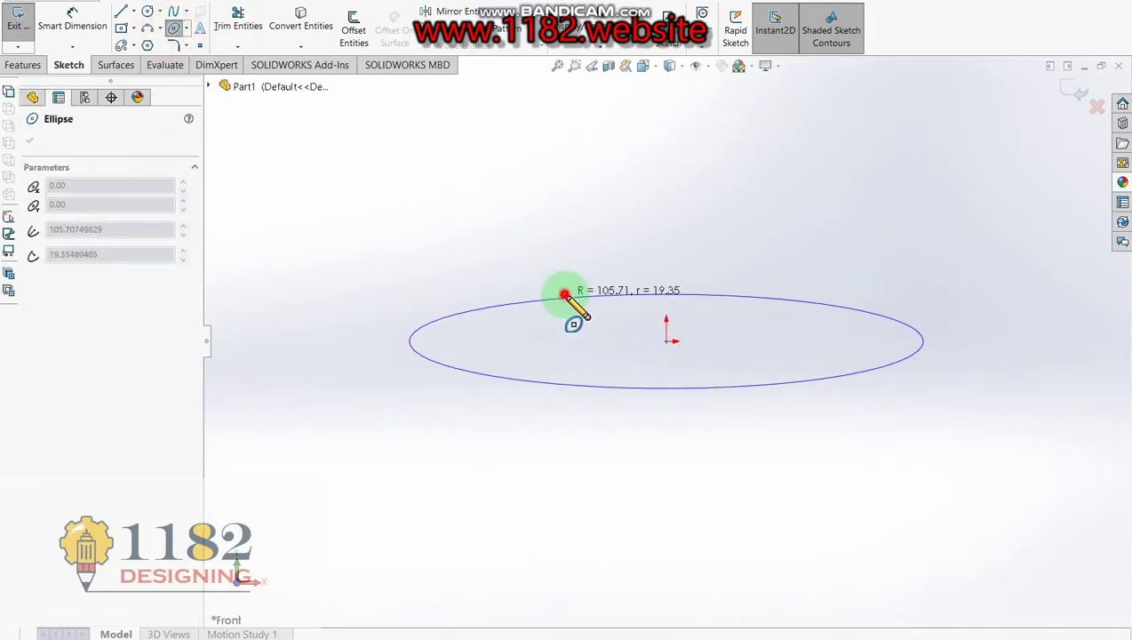
pyautogui.click(567, 297)
# Draw a thinner inner ellipse concentric with it at the origin
pyautogui.click(668, 342)
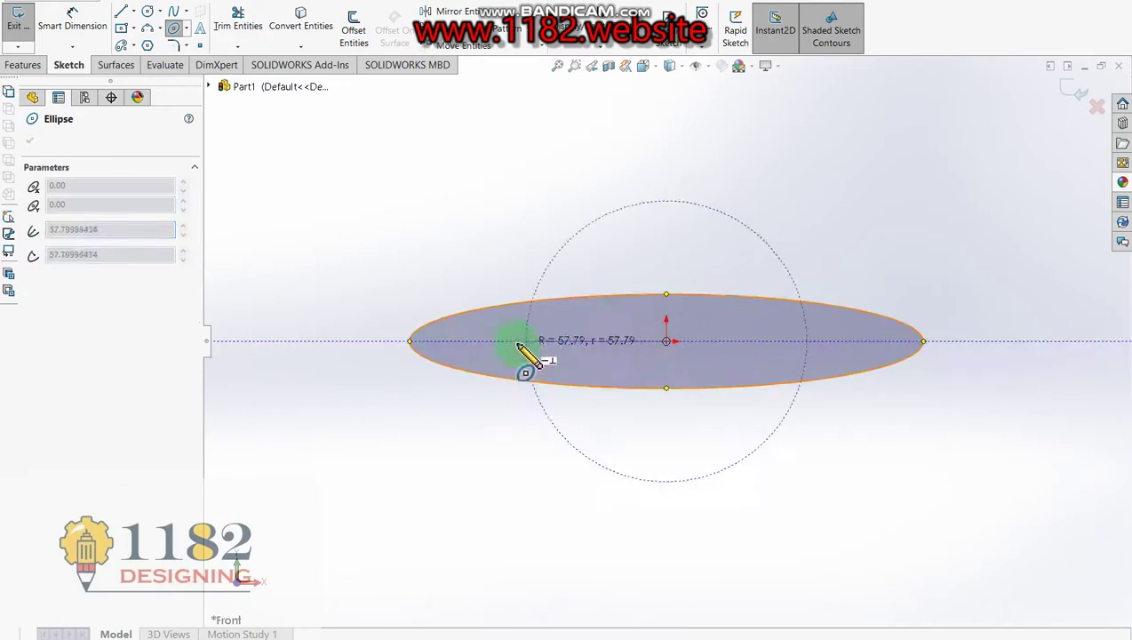
pyautogui.click(467, 343)
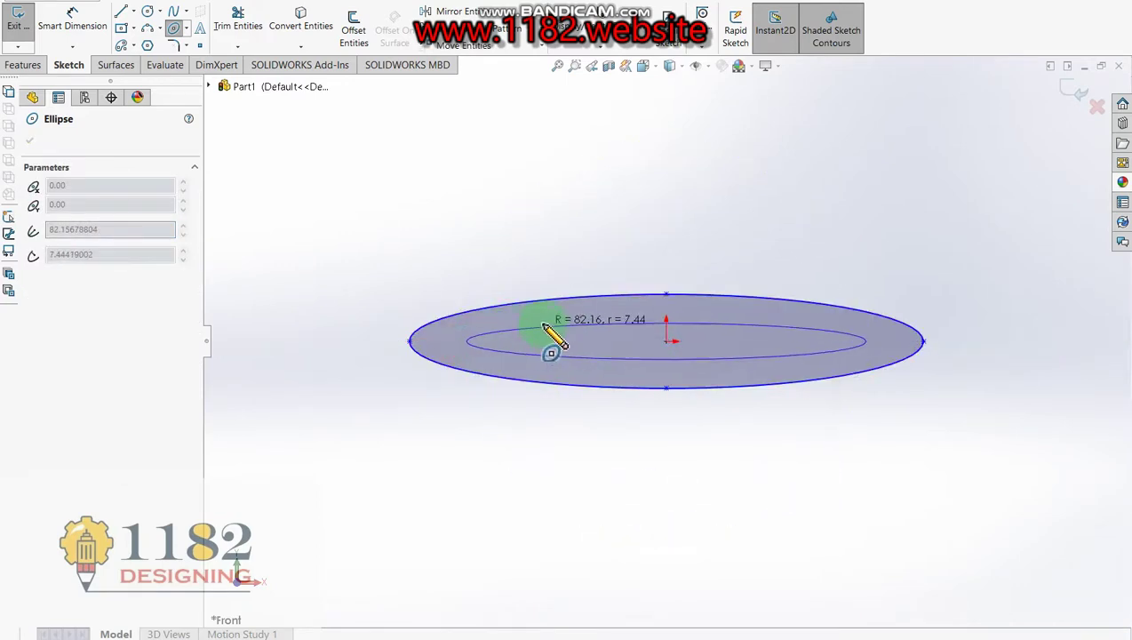
pyautogui.click(541, 323)
pyautogui.click(72, 20)
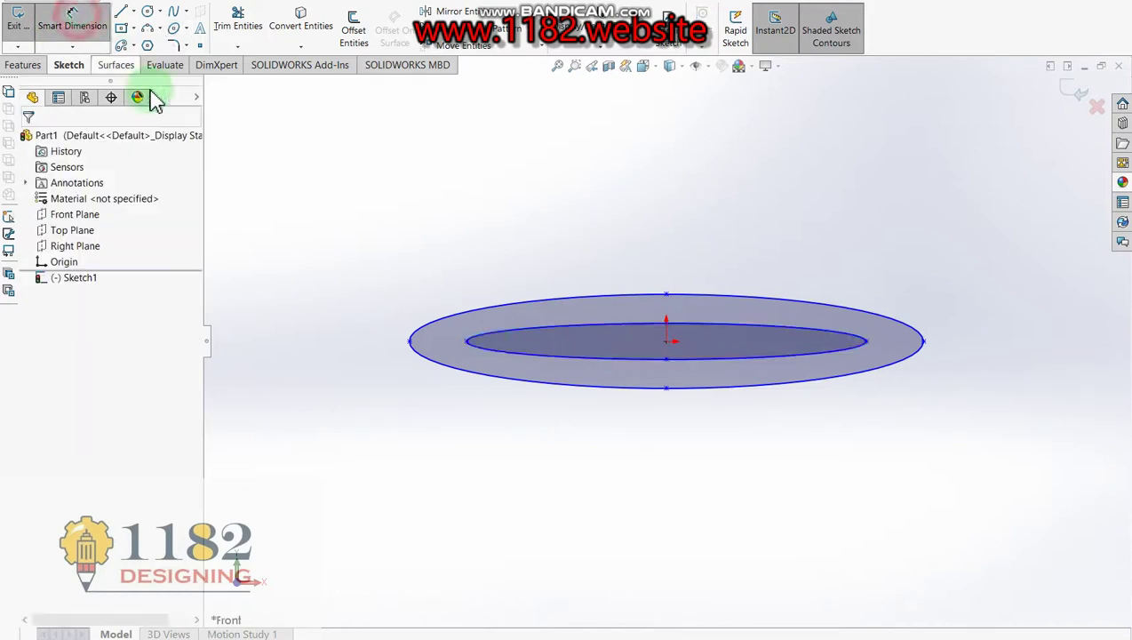
# Dimension the outer ellipse's width to 100 mm
pyautogui.click(409, 343)
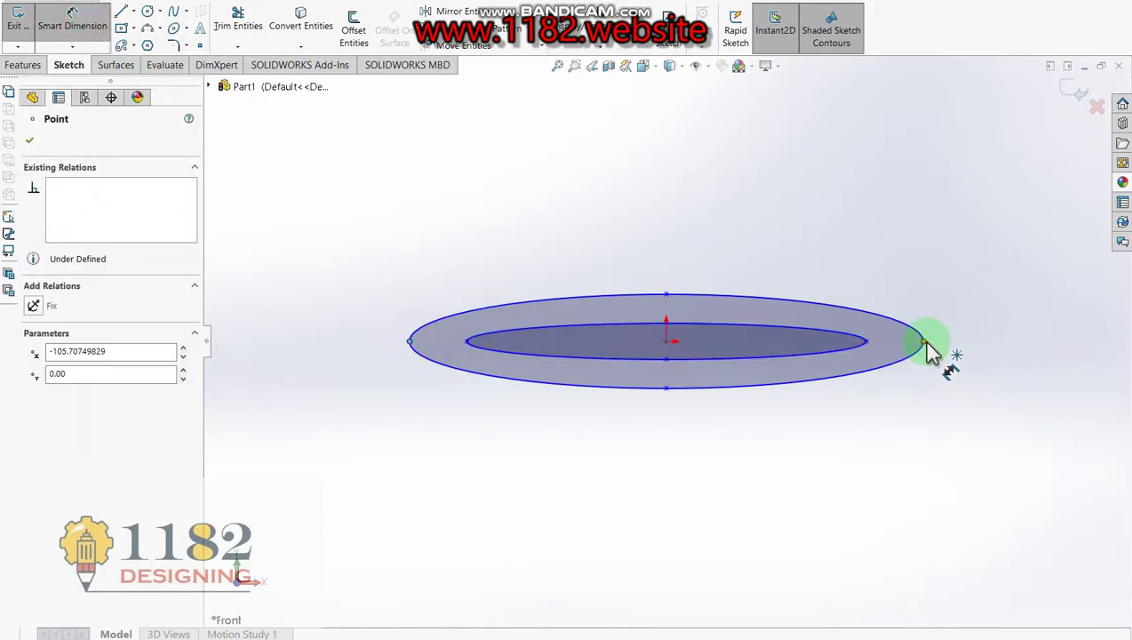
pyautogui.click(926, 342)
pyautogui.click(629, 552)
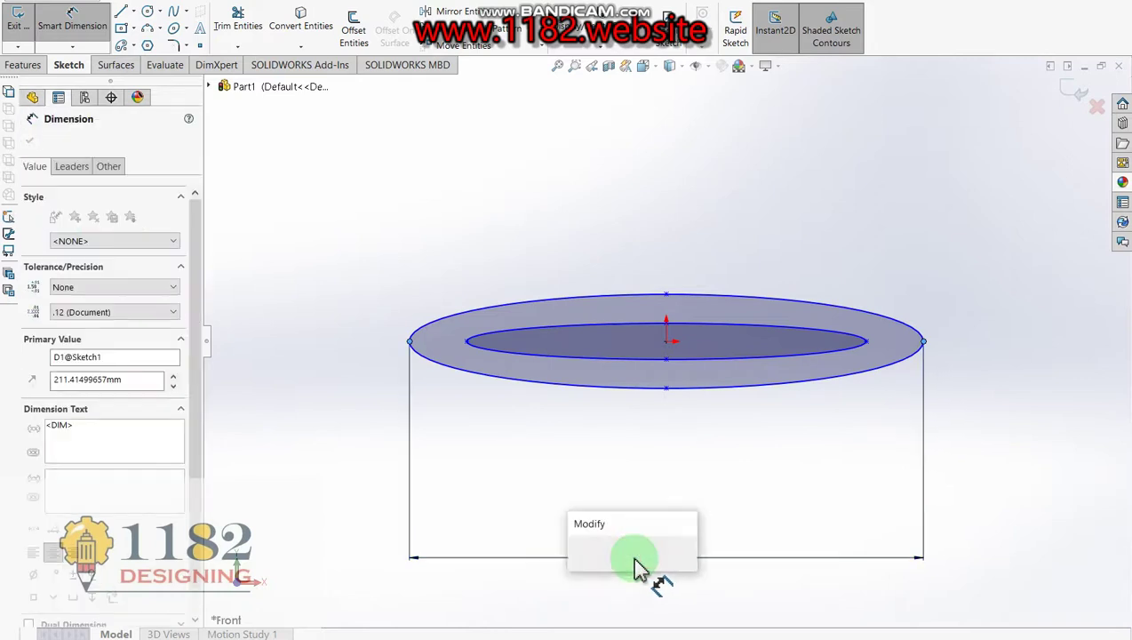
pyautogui.write('100')
pyautogui.press('Return')
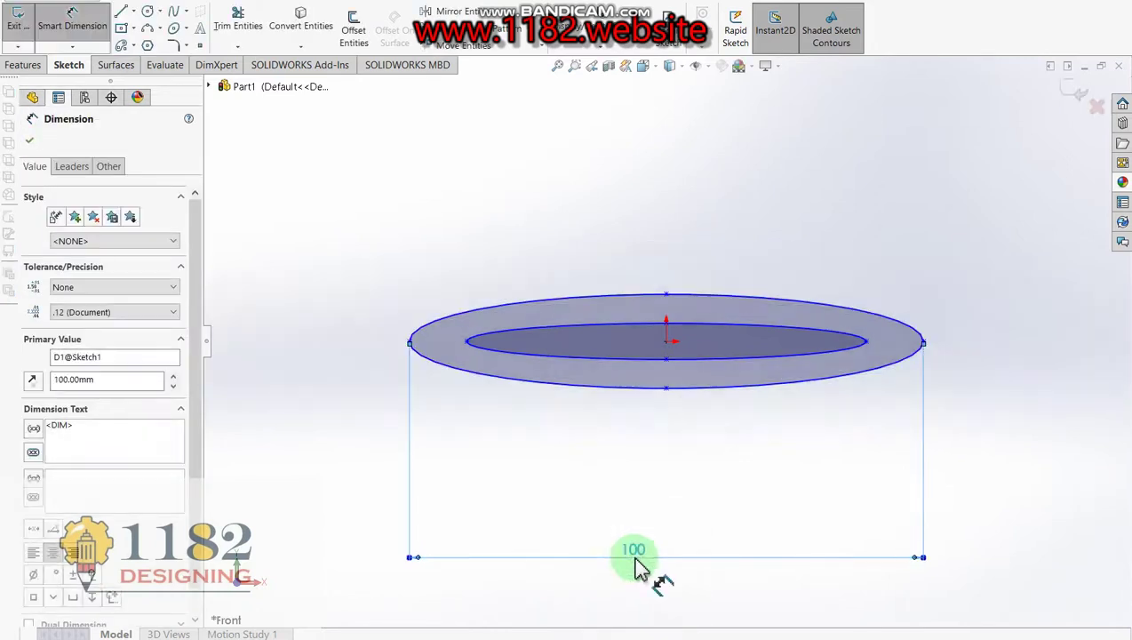
# Dimension the inner ellipse's width to 88 mm and switch to the reference drawing
pyautogui.click(469, 343)
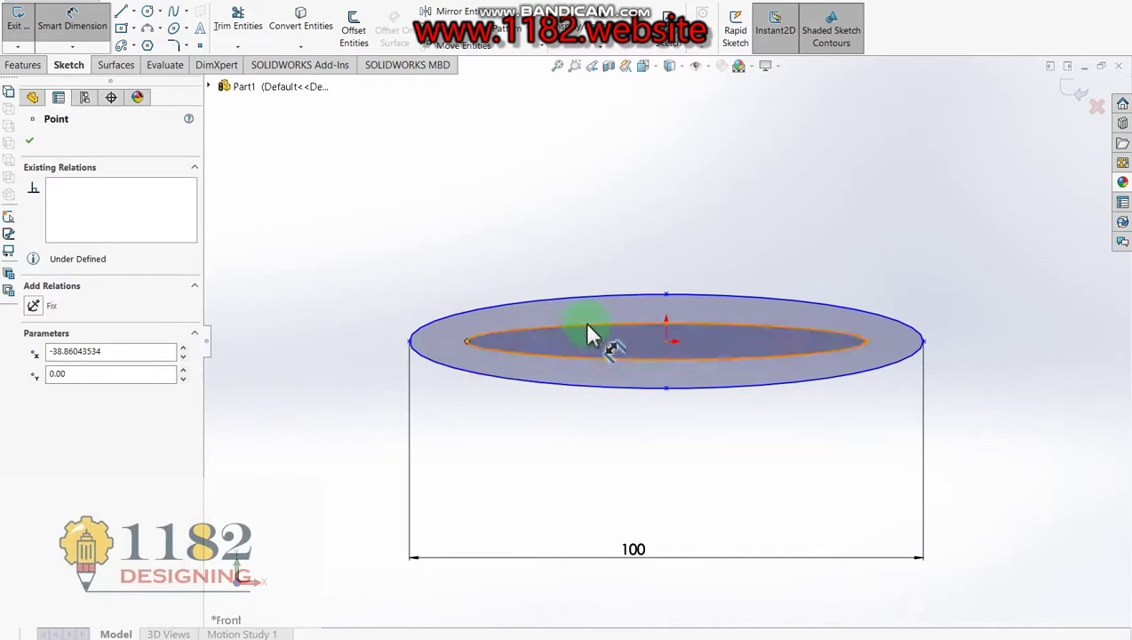
pyautogui.click(867, 343)
pyautogui.click(664, 530)
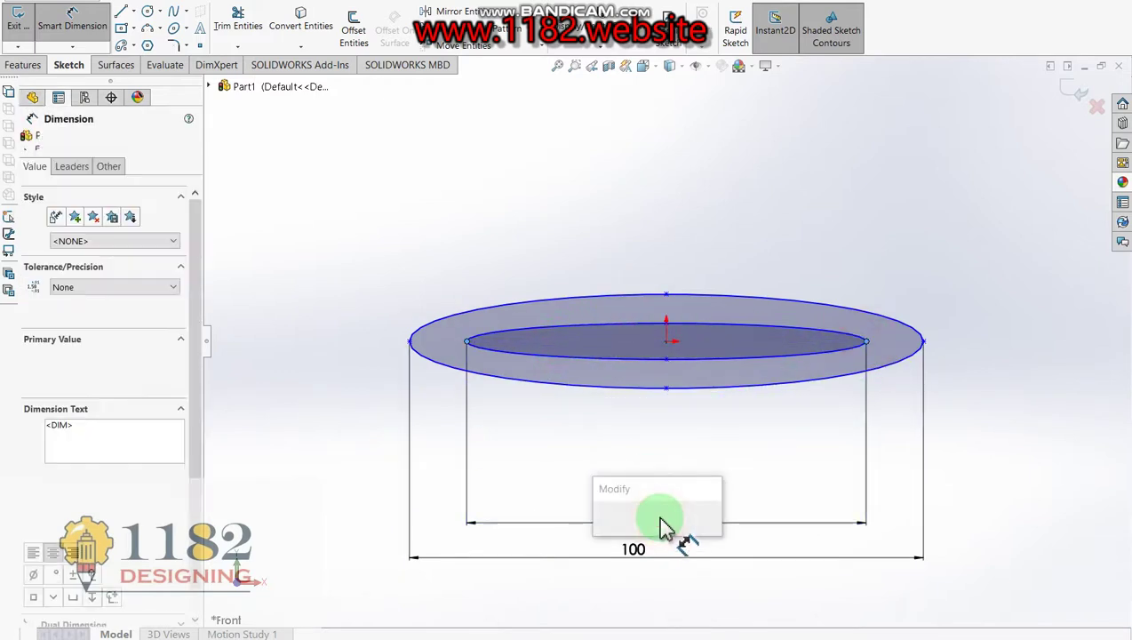
pyautogui.write('88')
pyautogui.press('Return')
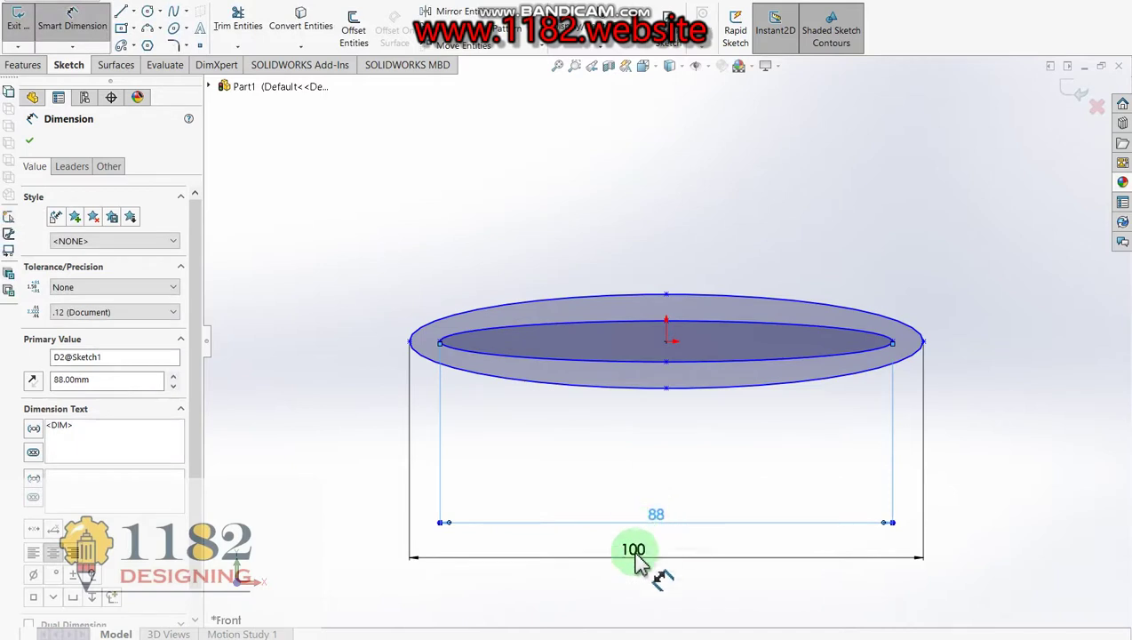
pyautogui.hotkey('alt', 'Tab')
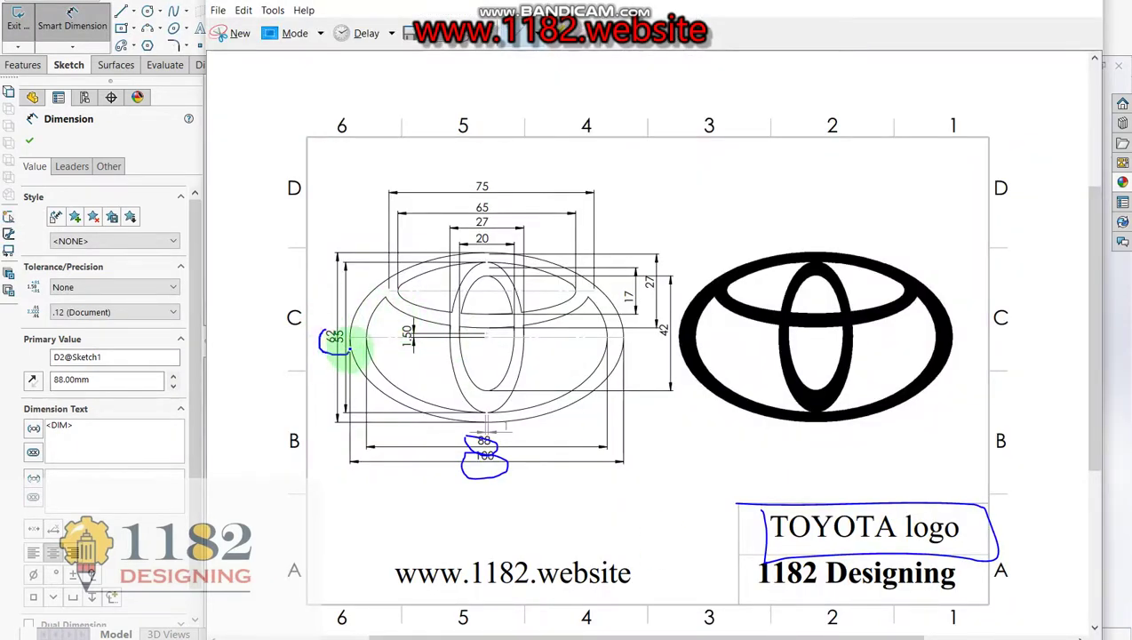
# Back in the sketch, dimension the outer ellipse's height to 62 mm
pyautogui.click(133, 578)
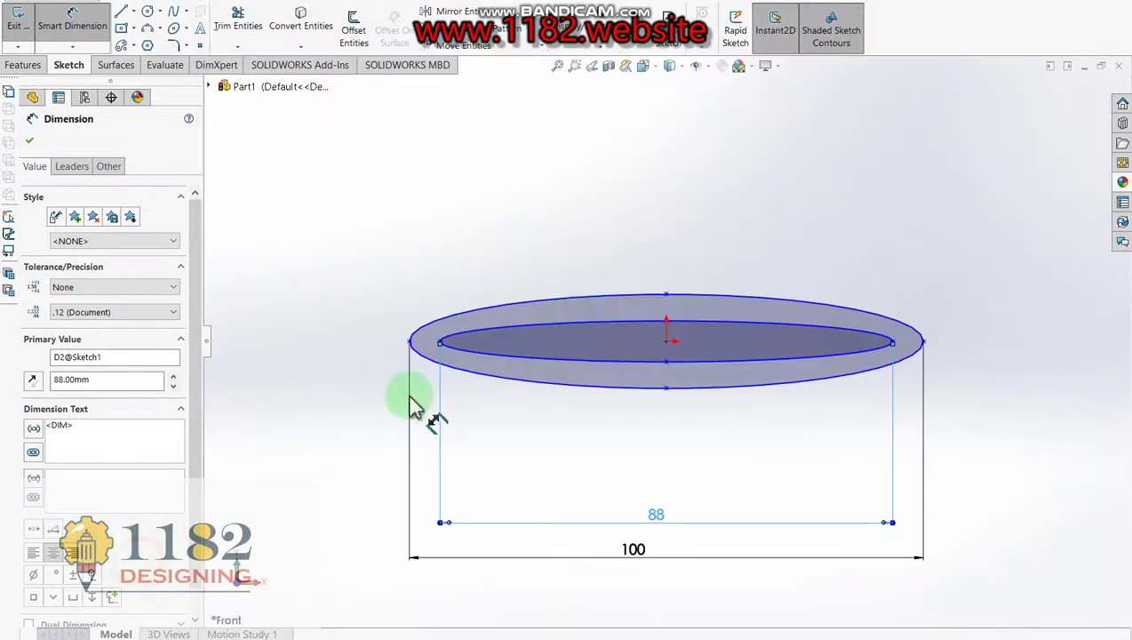
pyautogui.click(665, 294)
pyautogui.click(667, 389)
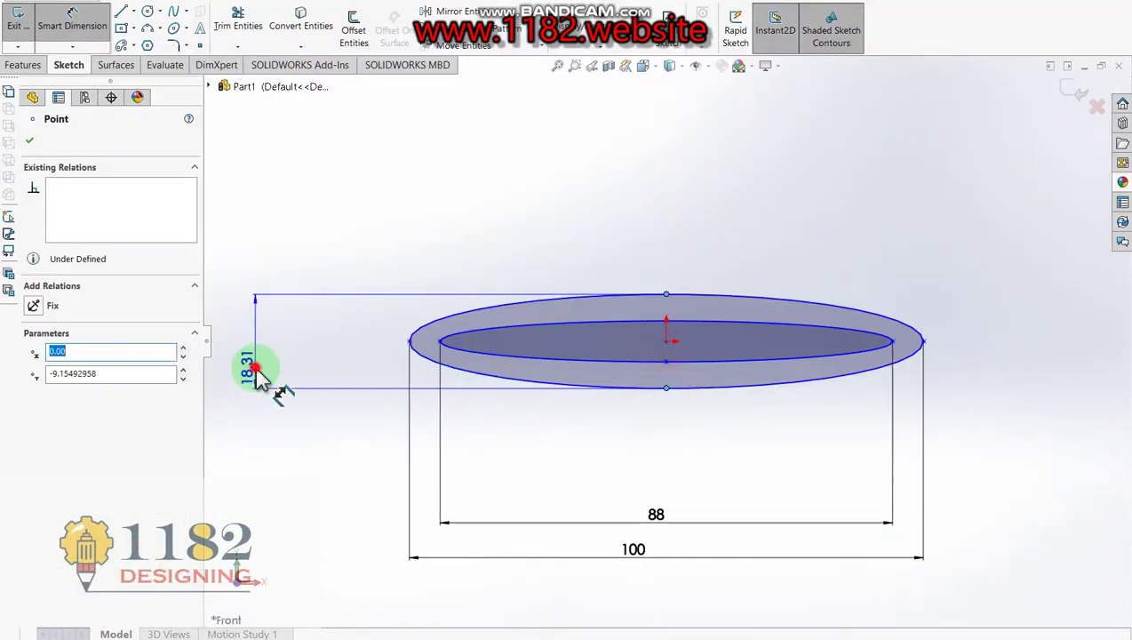
pyautogui.click(250, 369)
pyautogui.write('62')
pyautogui.press('Return')
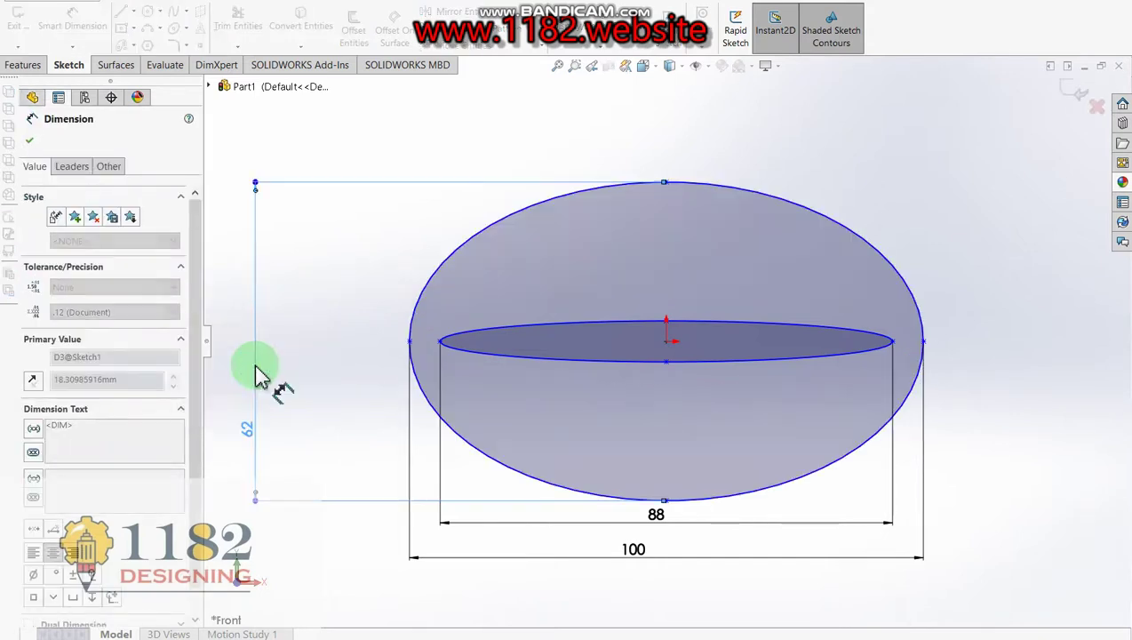
# Dimension the inner ellipse's height to 55 mm
pyautogui.click(666, 321)
pyautogui.click(667, 362)
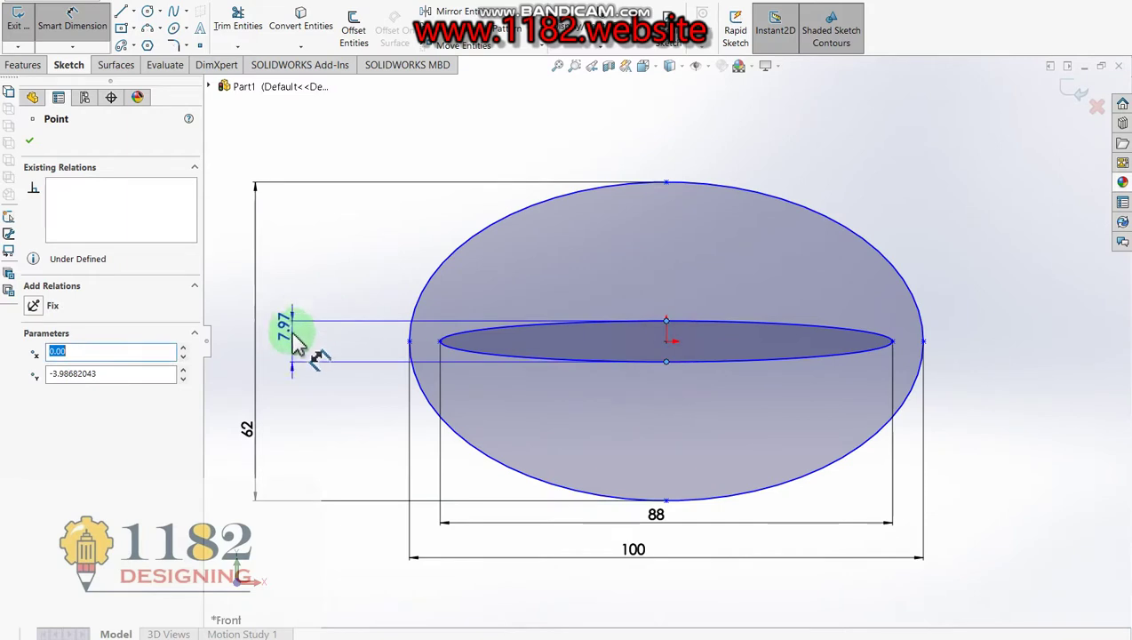
pyautogui.click(296, 336)
pyautogui.write('55')
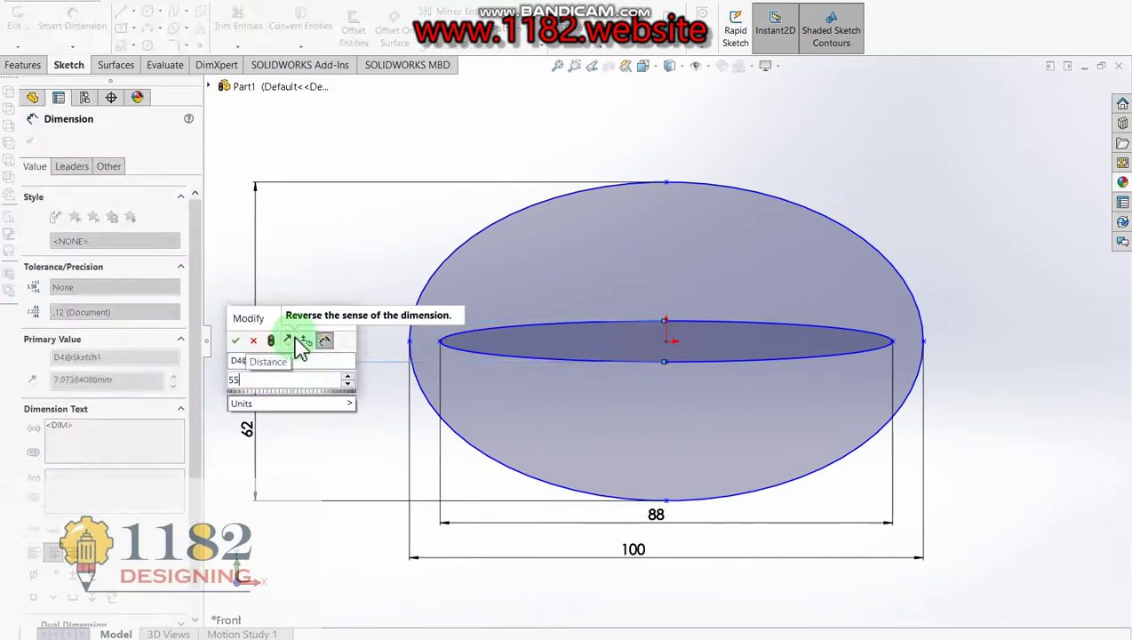
pyautogui.press('Return')
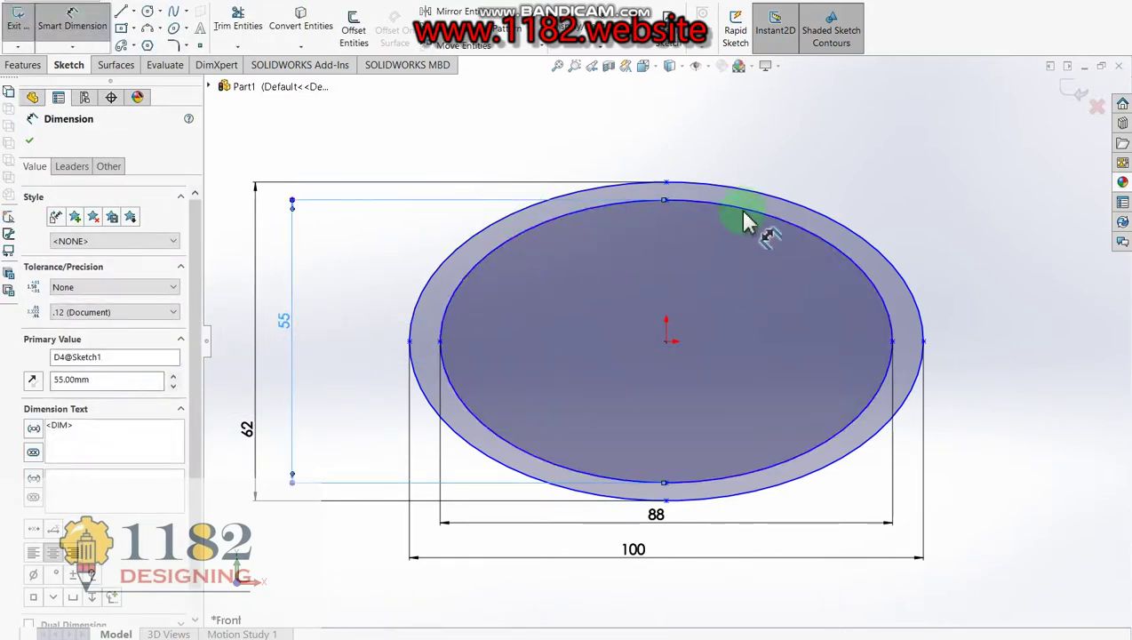
pyautogui.click(177, 32)
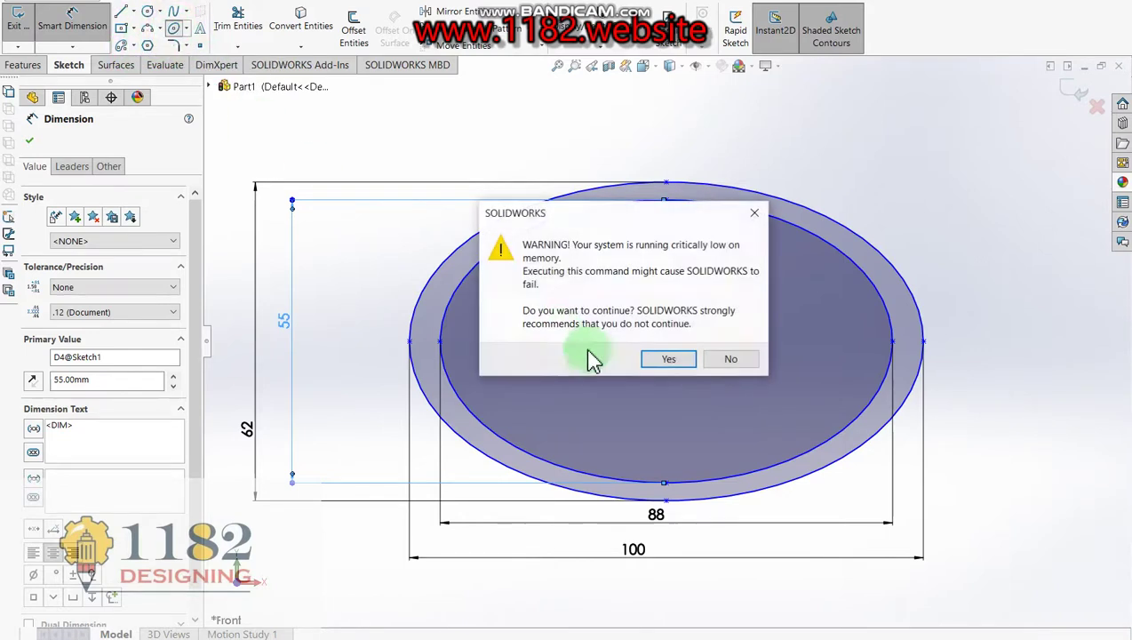
# Dismiss the low-memory warning and draw a tall vertical ellipse centred on the origin
pyautogui.click(680, 360)
pyautogui.click(667, 340)
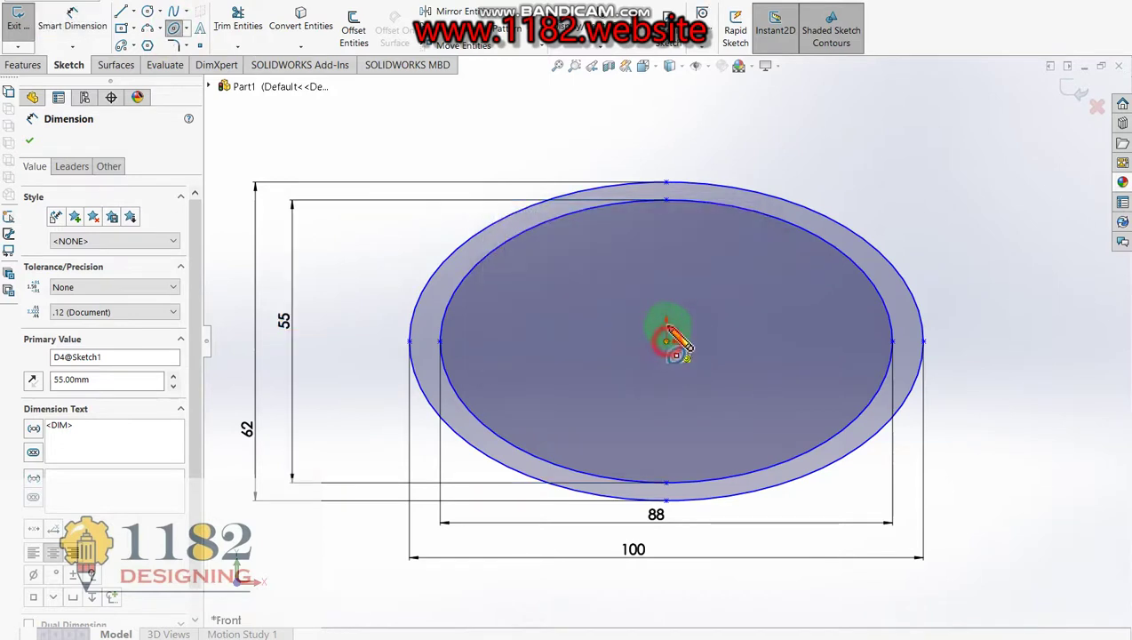
pyautogui.click(666, 210)
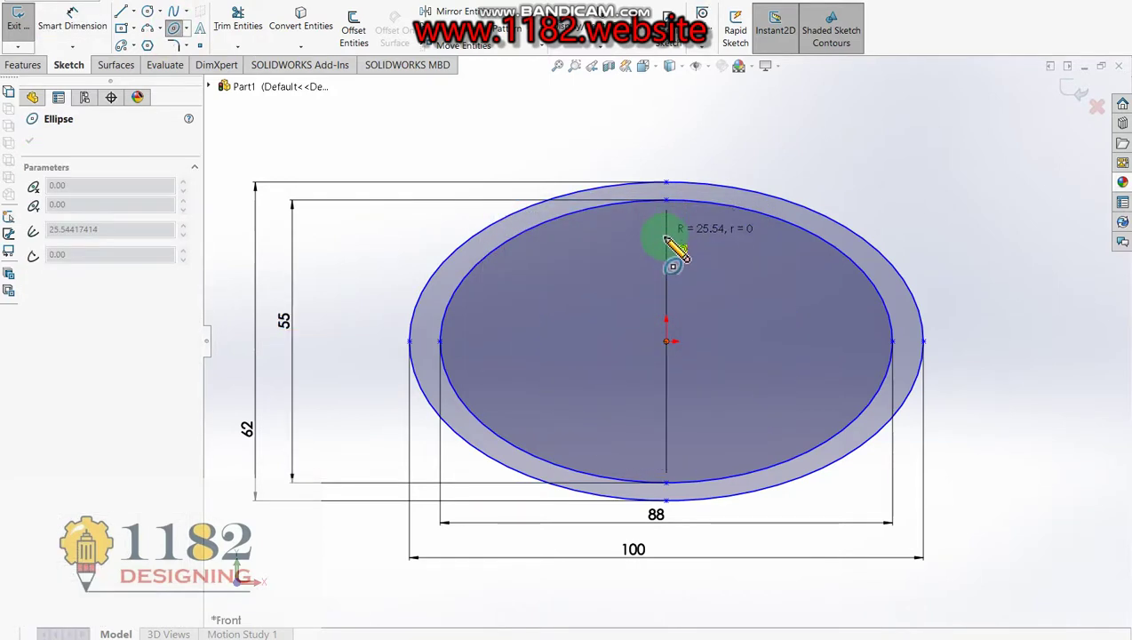
pyautogui.click(726, 253)
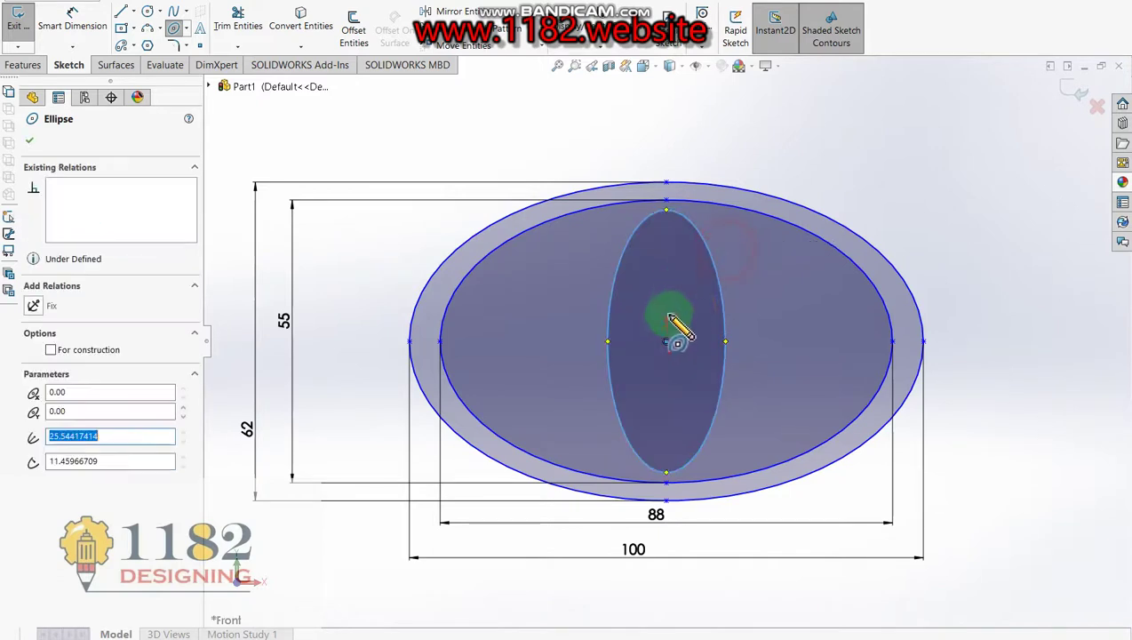
# Draw a narrower vertical ellipse inside it, also centred on the origin
pyautogui.click(667, 340)
pyautogui.click(667, 245)
pyautogui.click(687, 284)
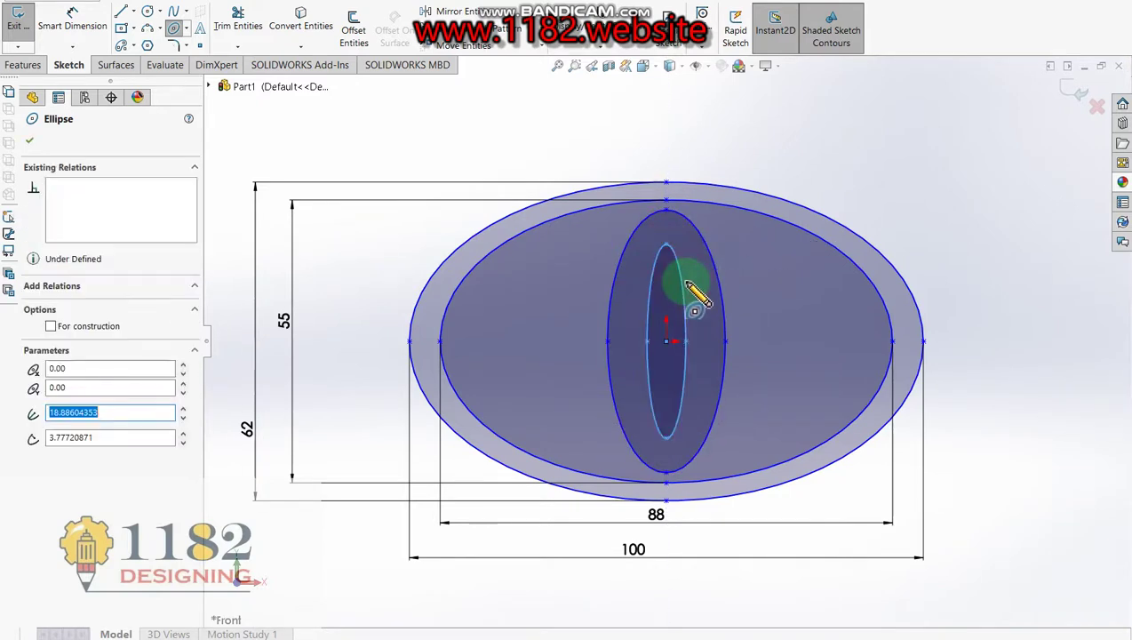
pyautogui.press('Escape')
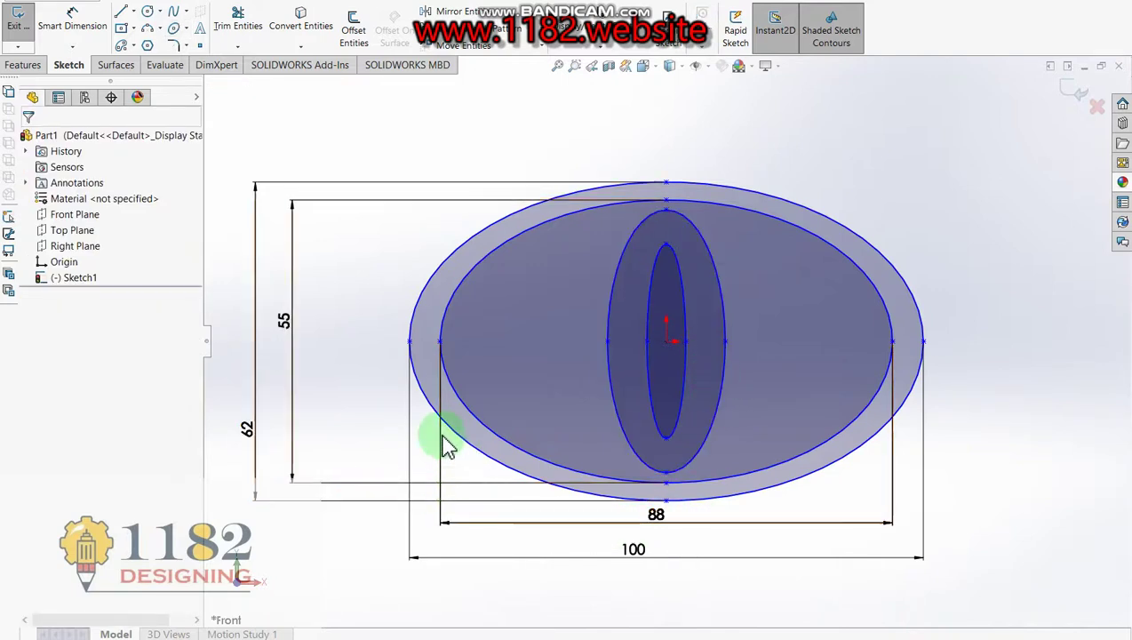
pyautogui.click(73, 17)
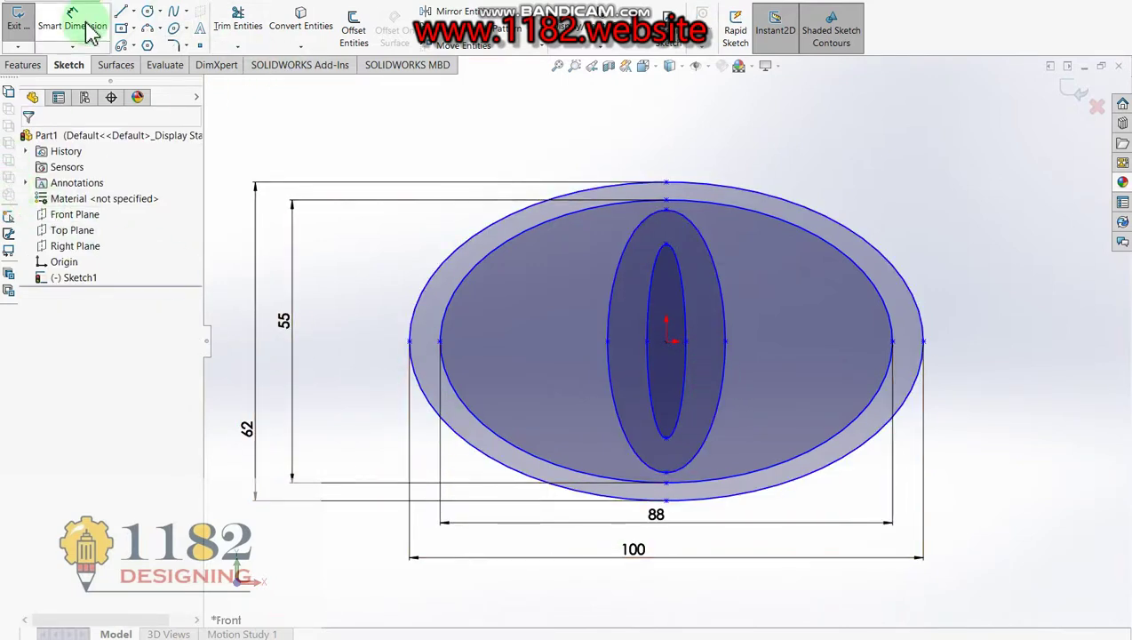
# Set the larger vertical ellipse's height to 55 mm
pyautogui.click(665, 212)
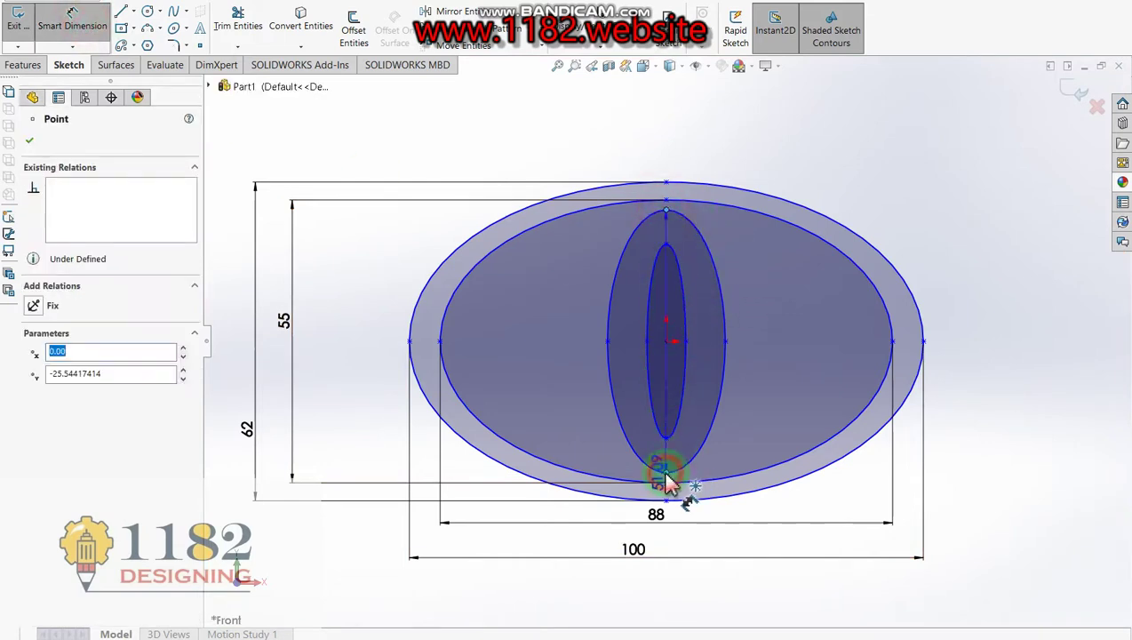
pyautogui.click(343, 331)
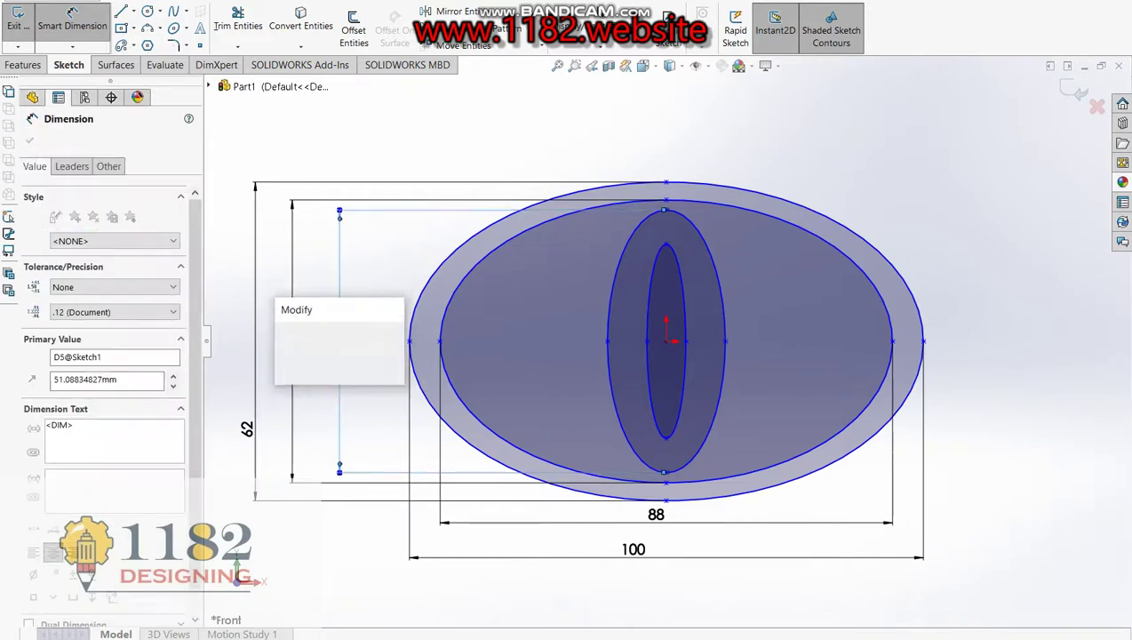
pyautogui.write('55')
pyautogui.press('Return')
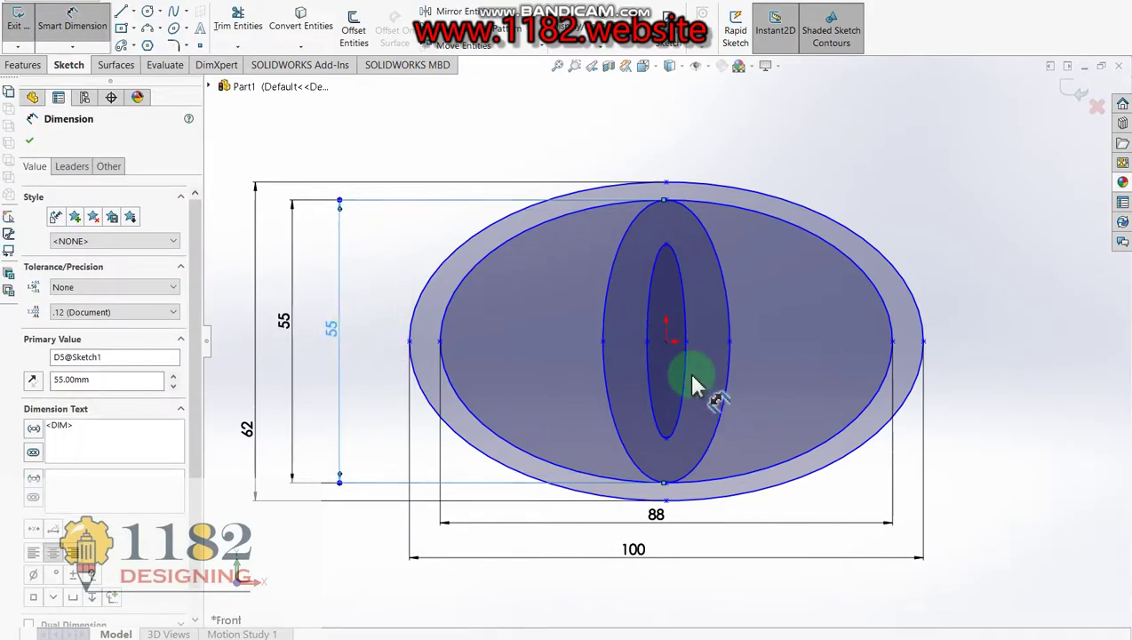
# Dimension the narrow ellipse's height to 42 mm, checking the reference drawing
pyautogui.click(668, 245)
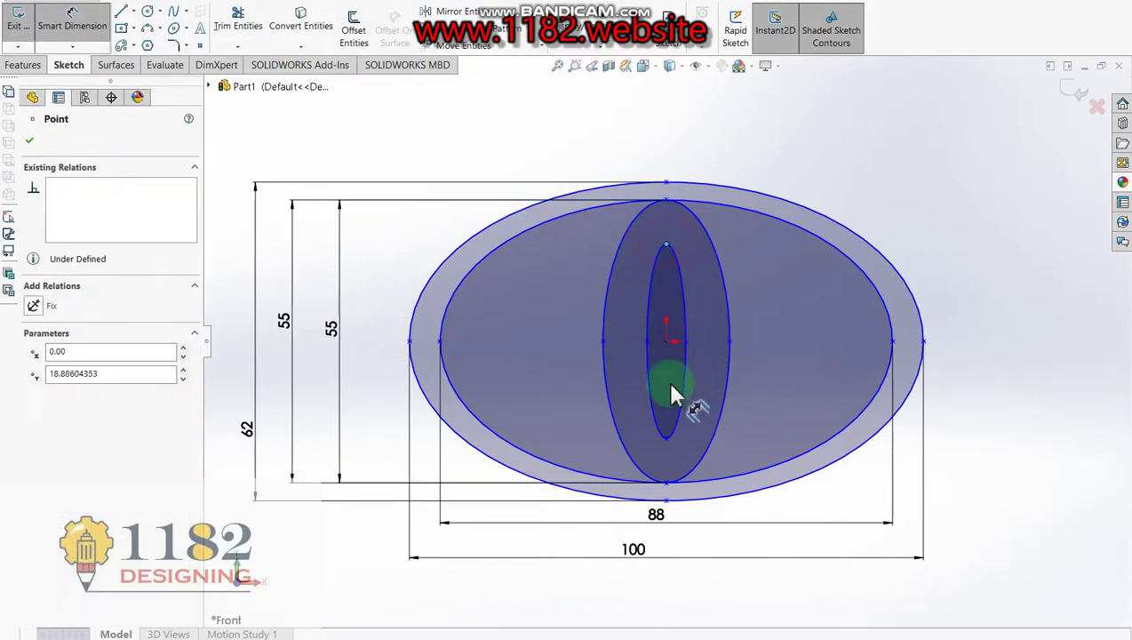
pyautogui.click(667, 437)
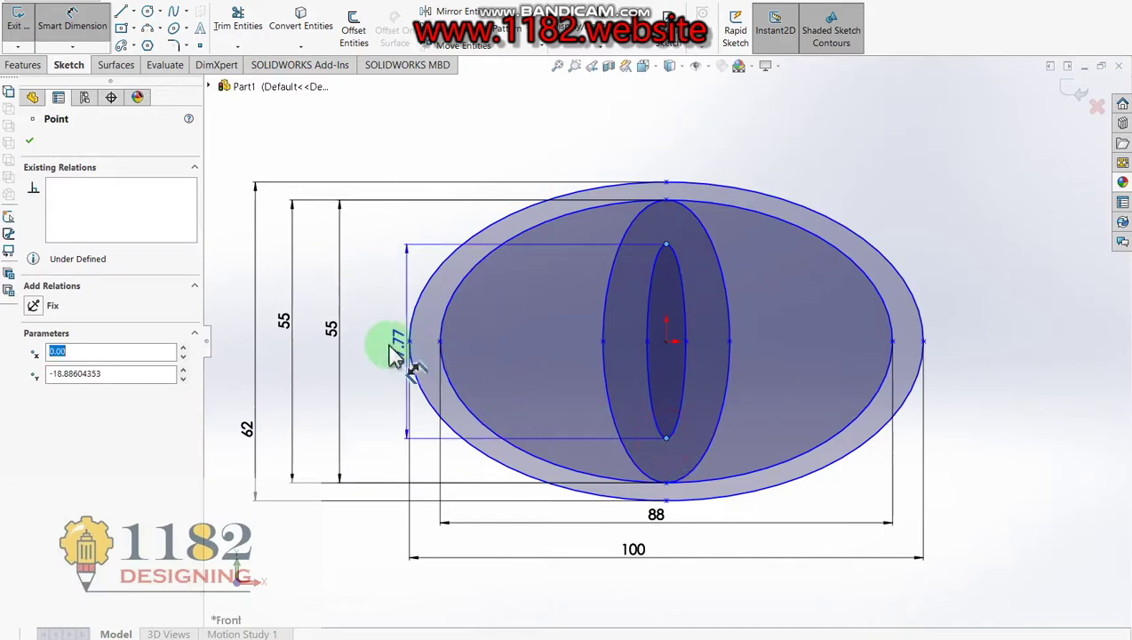
pyautogui.click(365, 346)
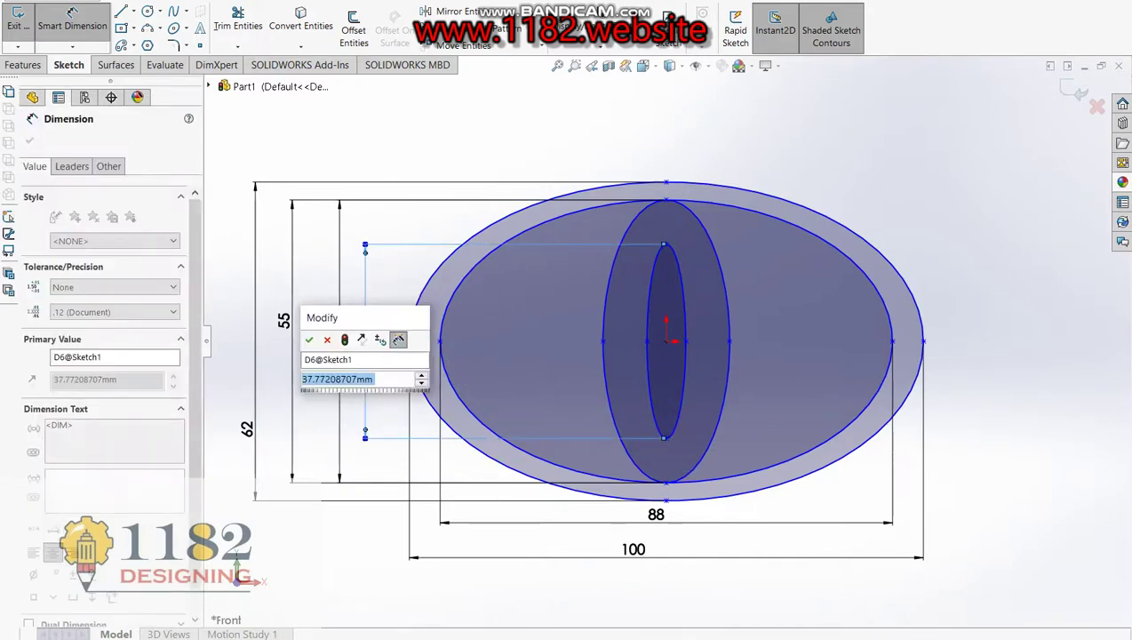
pyautogui.hotkey('alt', 'Tab')
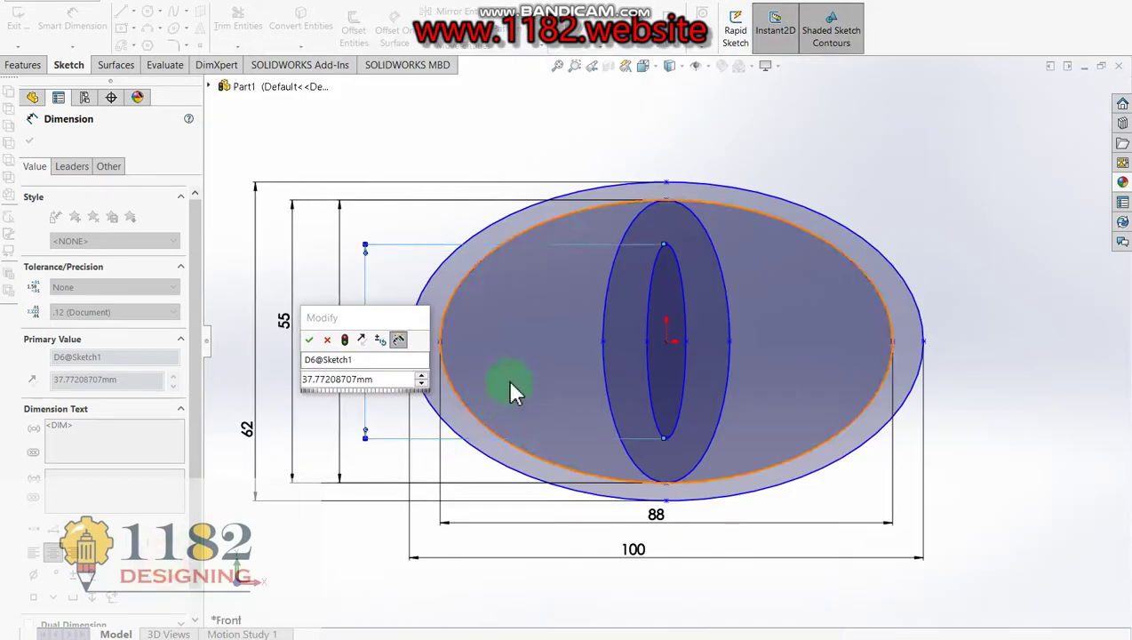
pyautogui.doubleClick(387, 379)
pyautogui.write('=')
pyautogui.press('Escape')
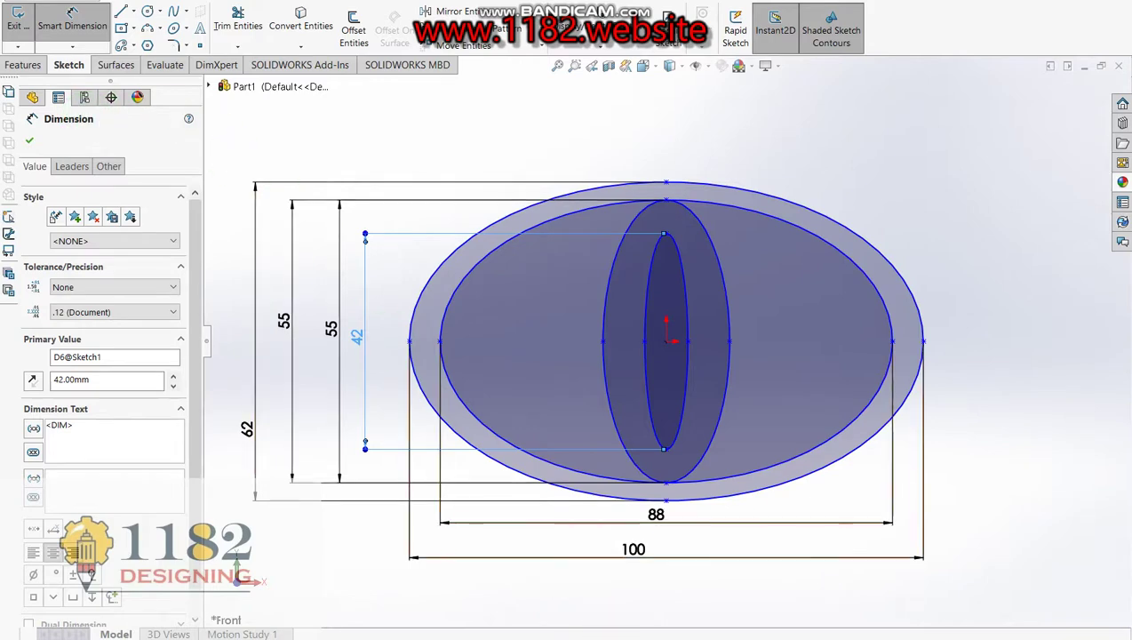
pyautogui.hotkey('alt', 'Tab')
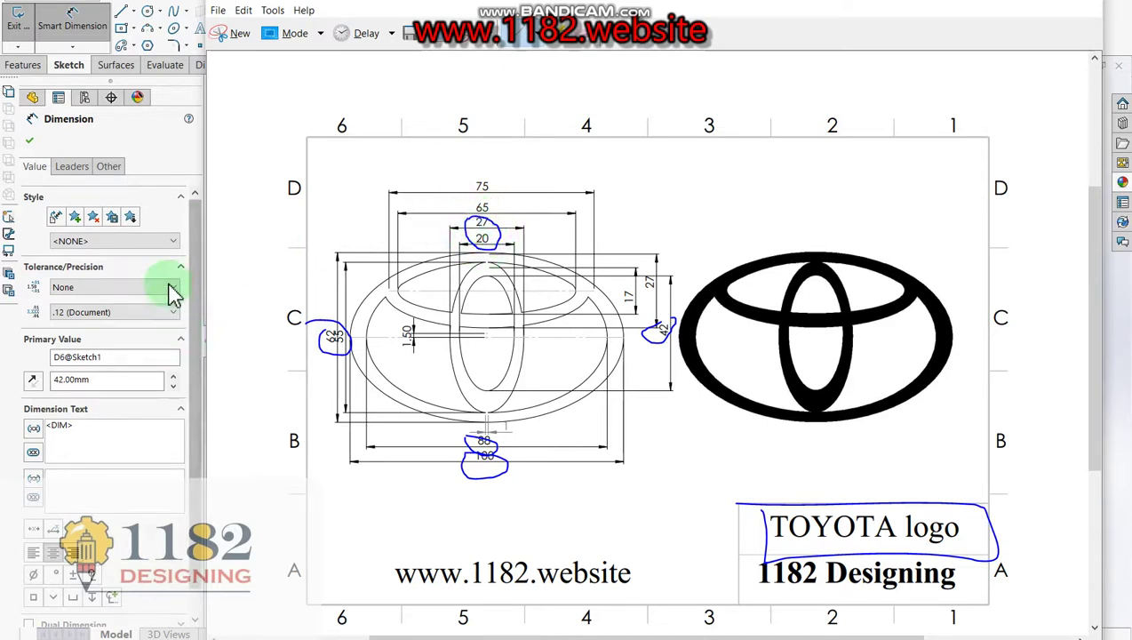
pyautogui.click(164, 198)
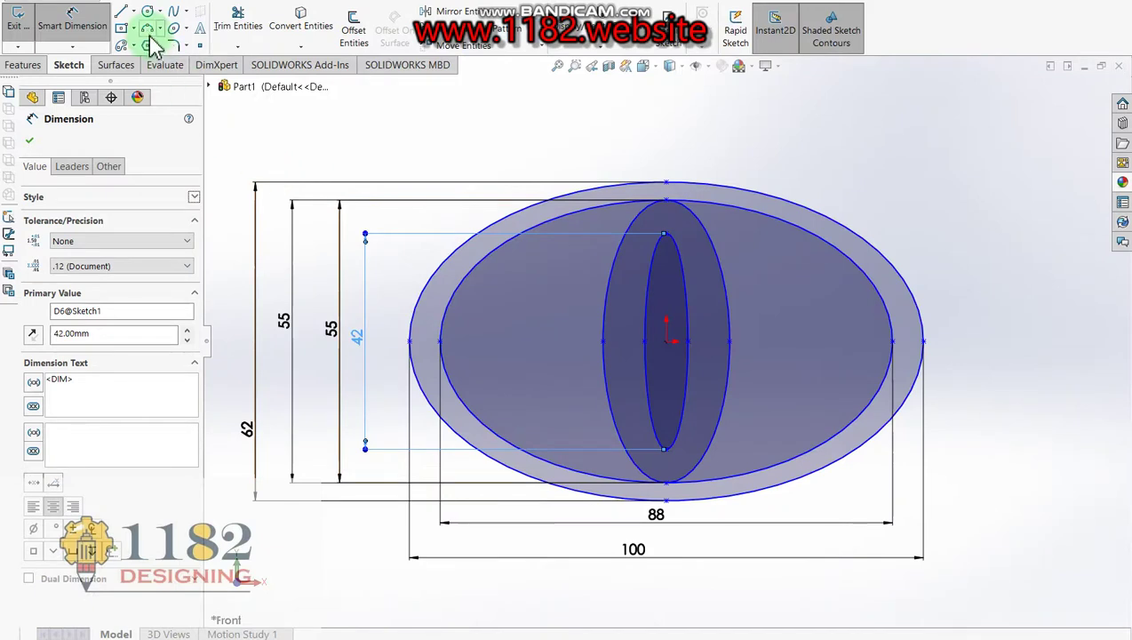
# Dimension the narrow ellipse's width to 20 mm
pyautogui.click(749, 418)
pyautogui.click(638, 340)
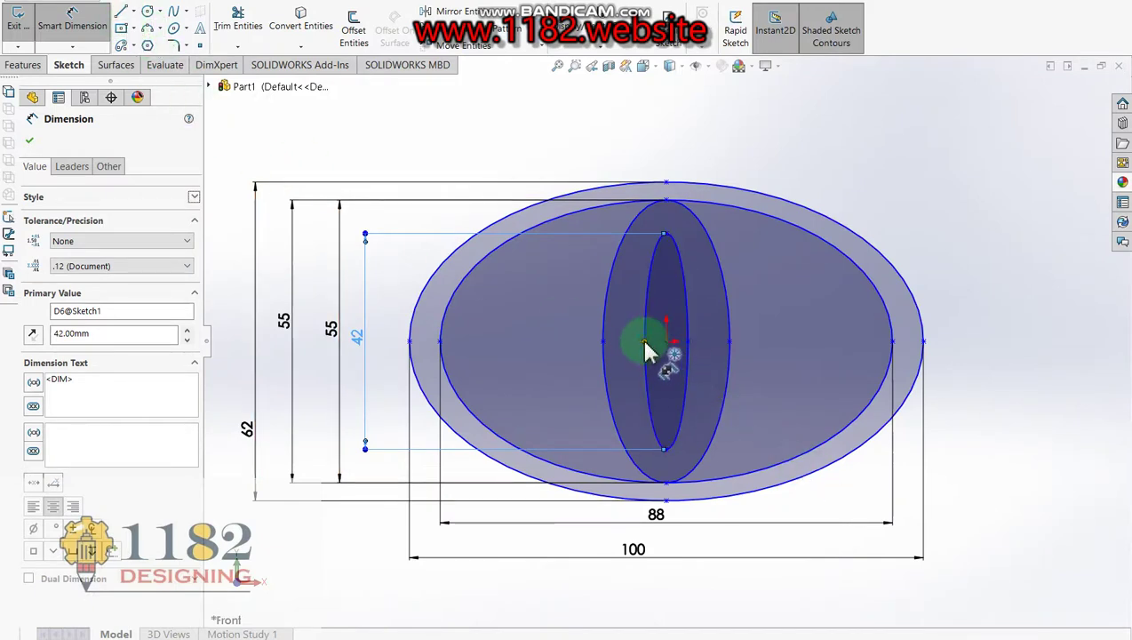
pyautogui.click(689, 340)
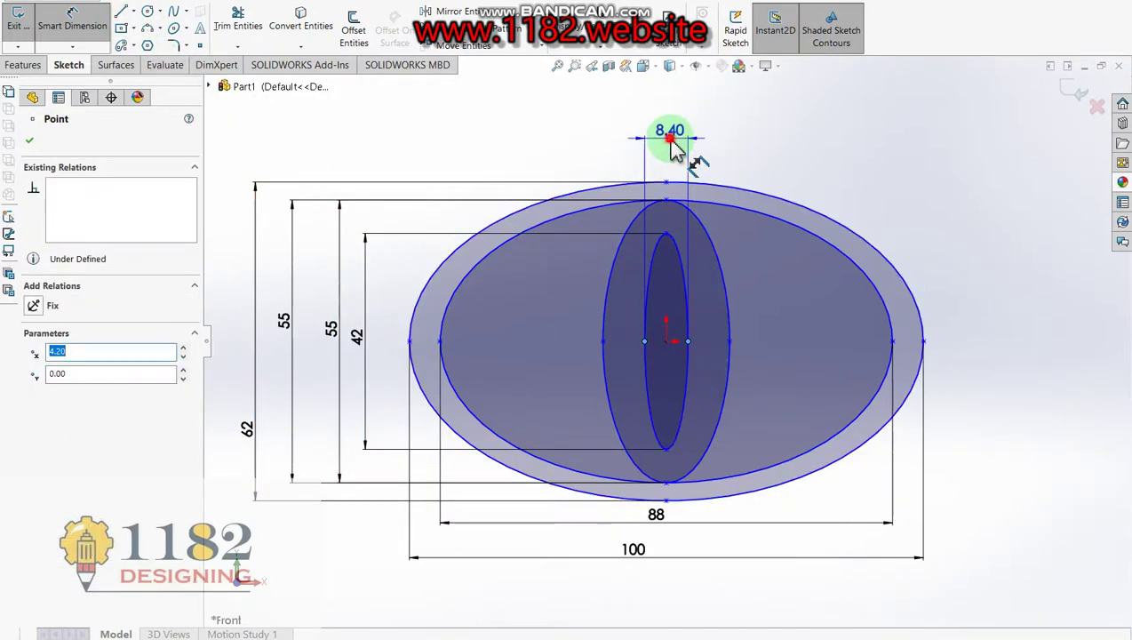
pyautogui.click(670, 126)
pyautogui.write('20')
pyautogui.press('Return')
# Dimension the wider vertical ellipse's width to 27 mm
pyautogui.click(658, 405)
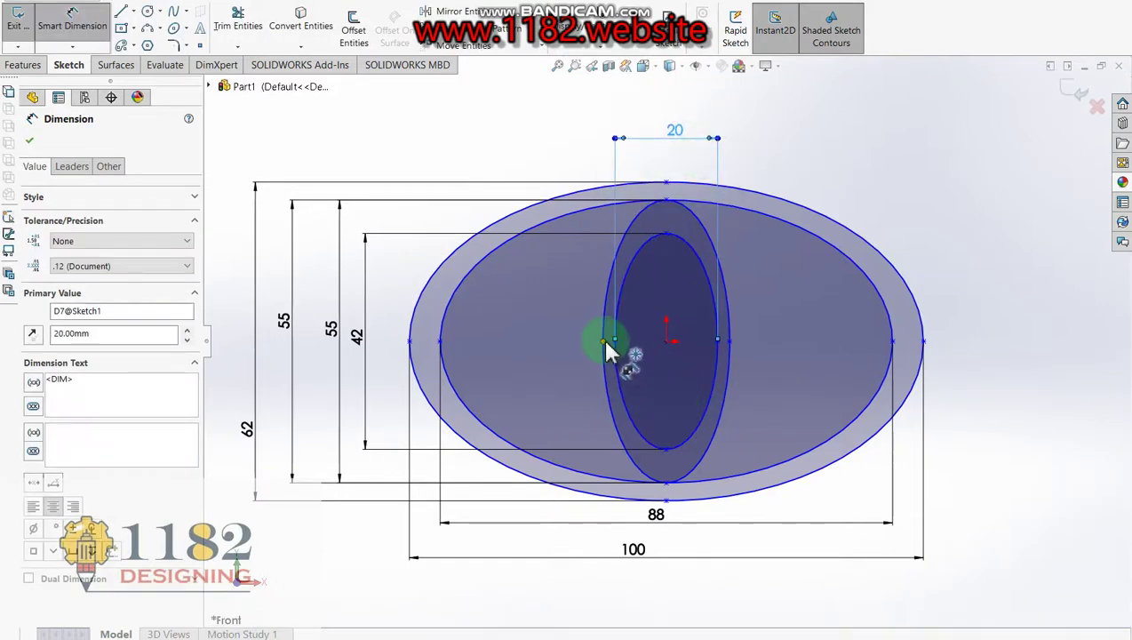
pyautogui.click(718, 340)
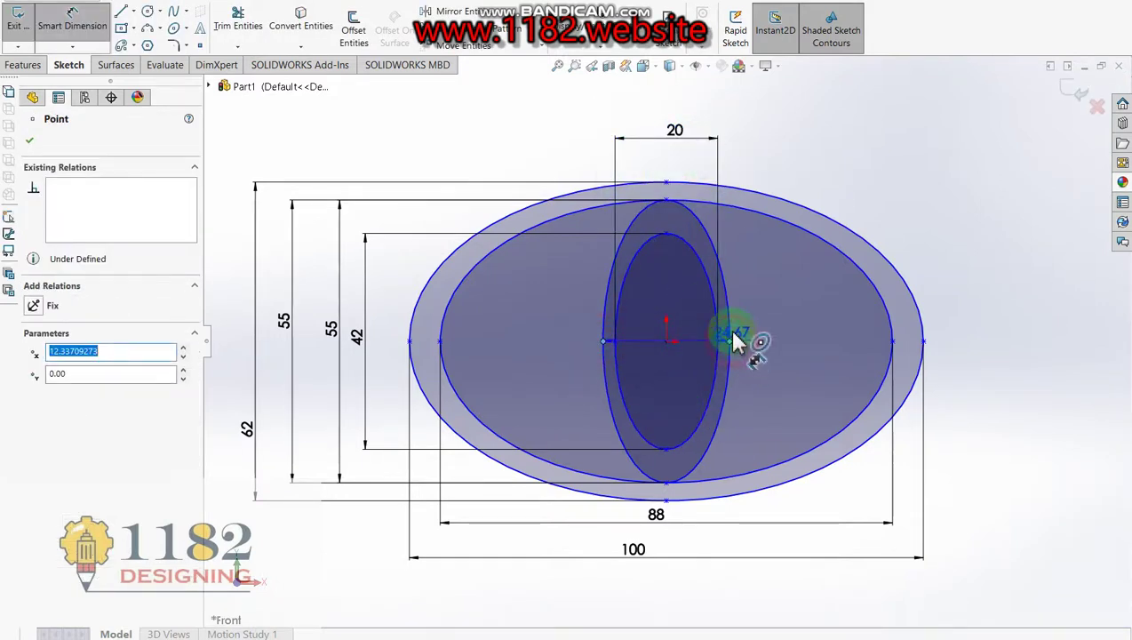
pyautogui.click(672, 107)
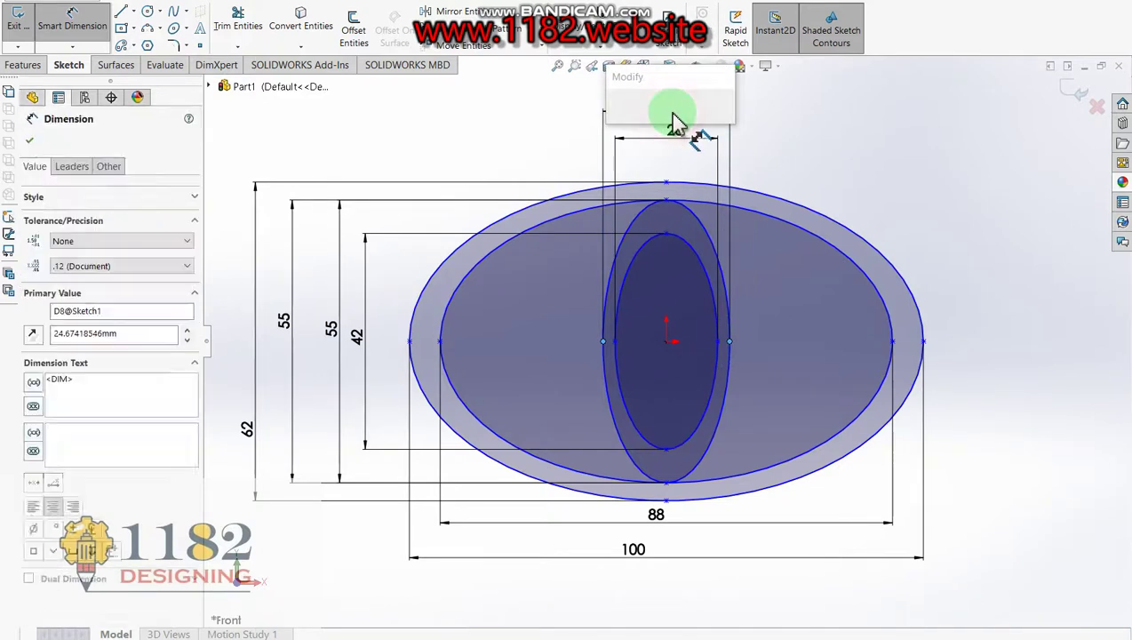
pyautogui.write('27')
pyautogui.press('Return')
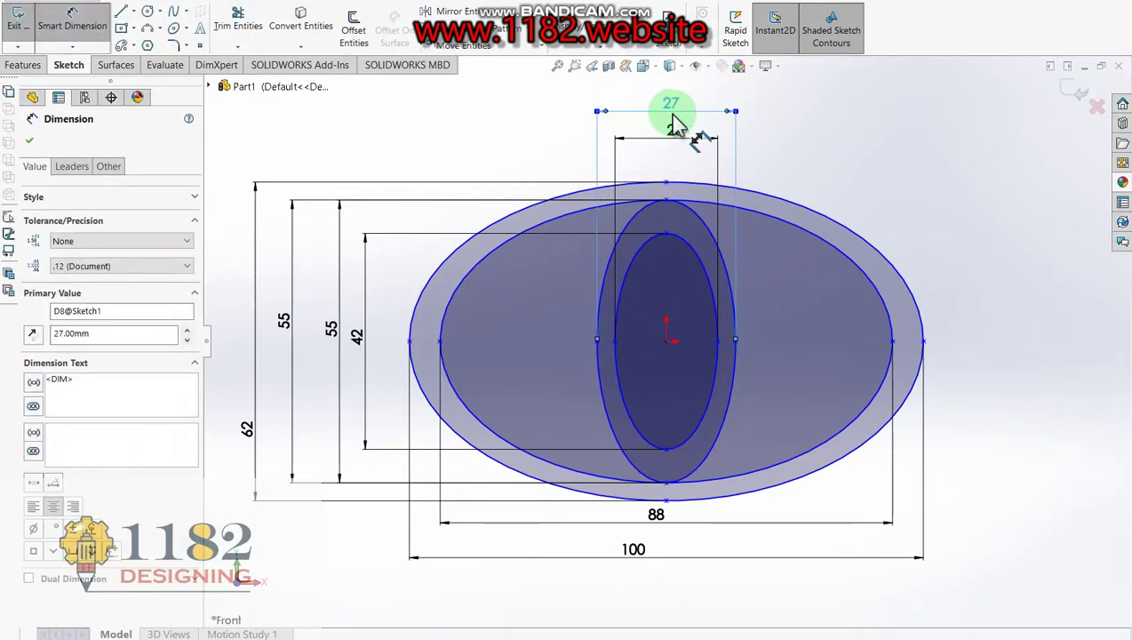
pyautogui.click(136, 16)
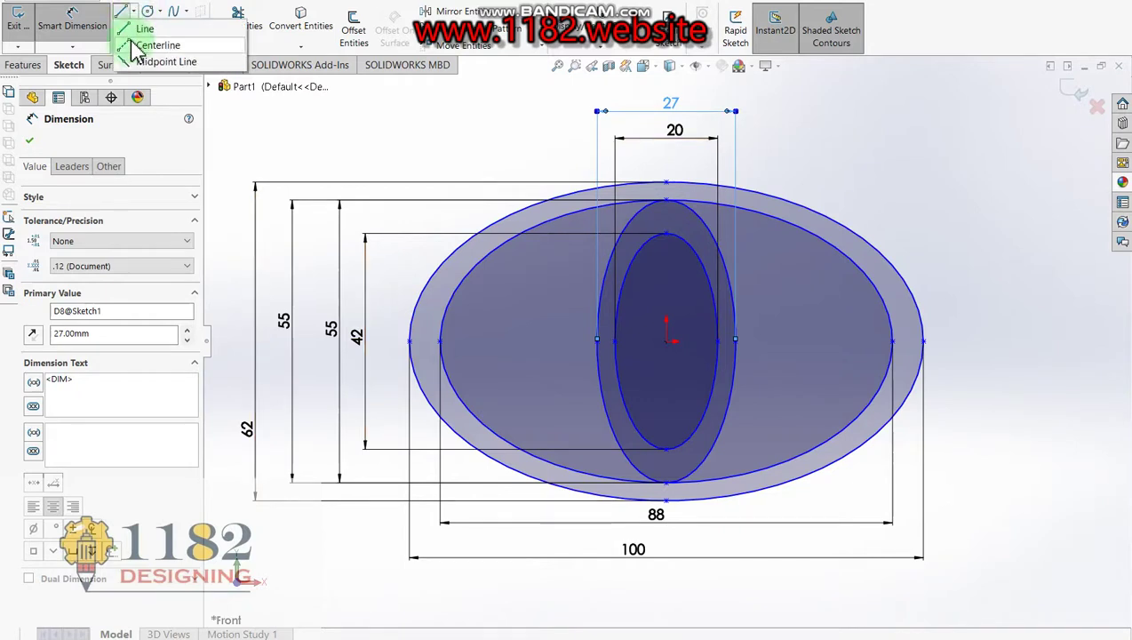
# Draw a horizontal centerline across the ellipses above the origin
pyautogui.click(131, 45)
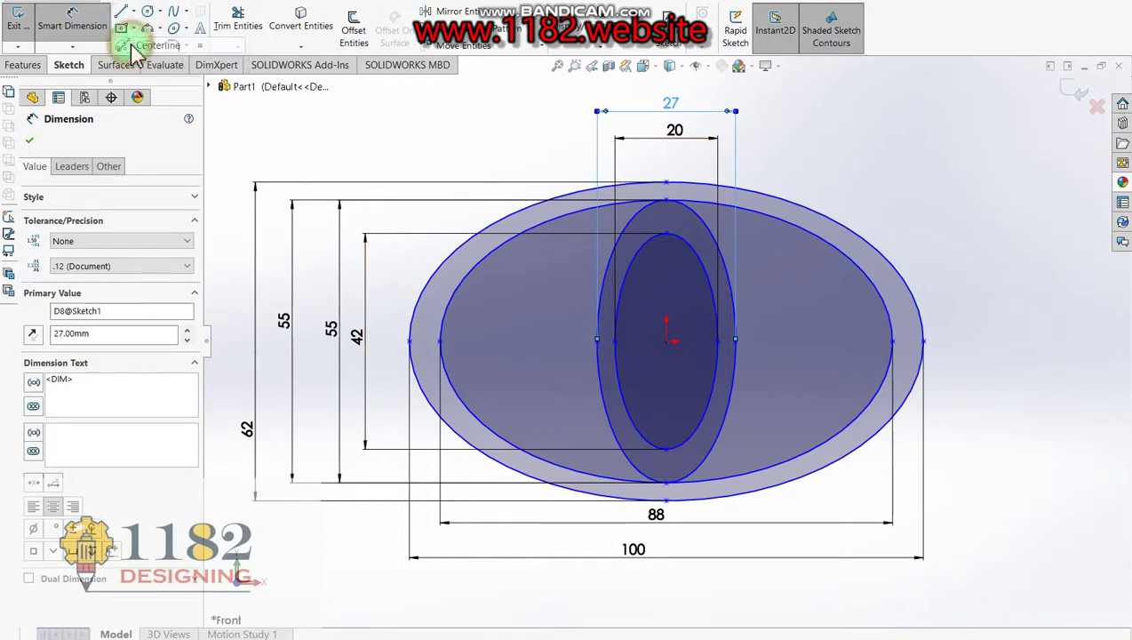
pyautogui.click(530, 256)
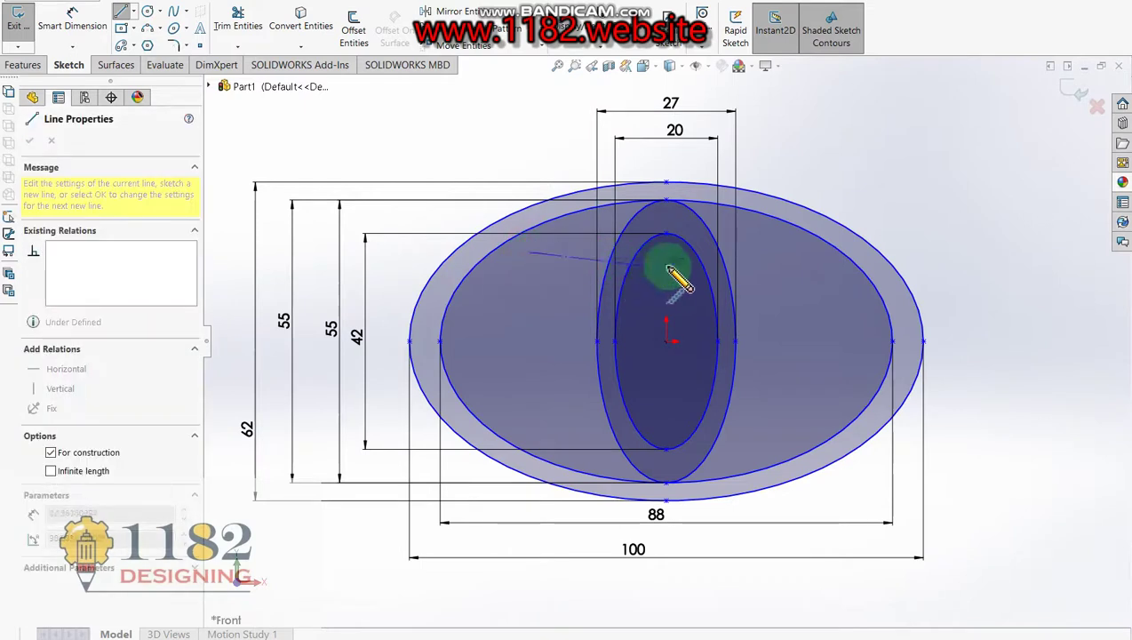
pyautogui.click(798, 252)
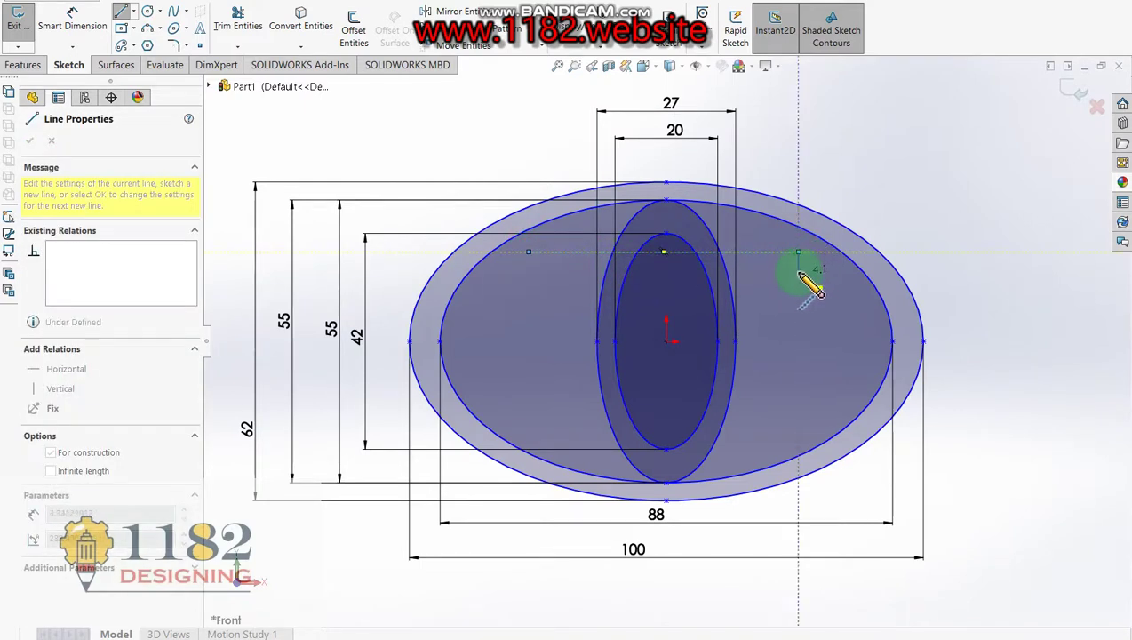
pyautogui.press('Escape')
pyautogui.click(691, 250)
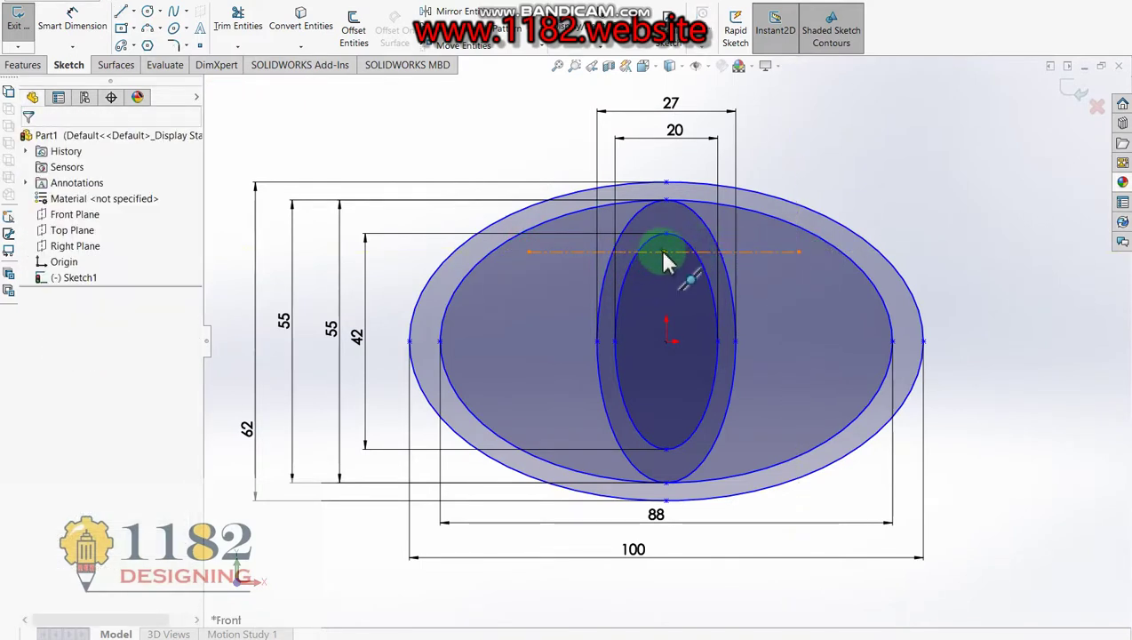
# Add a Vertical relation between the centerline and the sketch origin
pyautogui.click(665, 255)
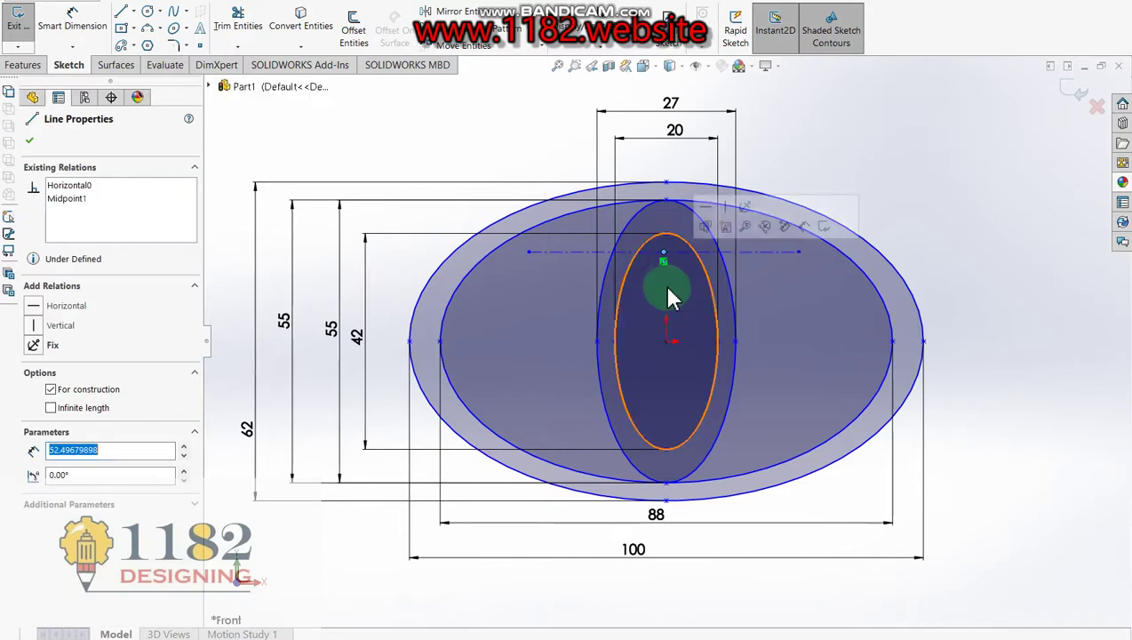
pyautogui.keyDown('ctrl'); pyautogui.click(667, 344); pyautogui.keyUp('ctrl')
pyautogui.click(36, 392)
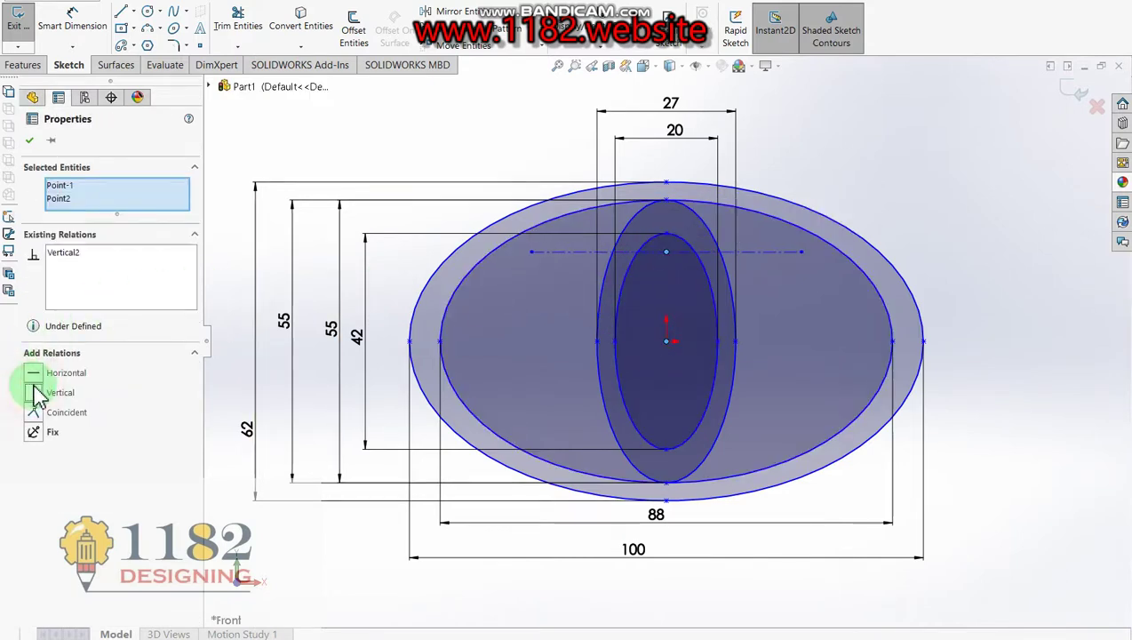
pyautogui.click(30, 145)
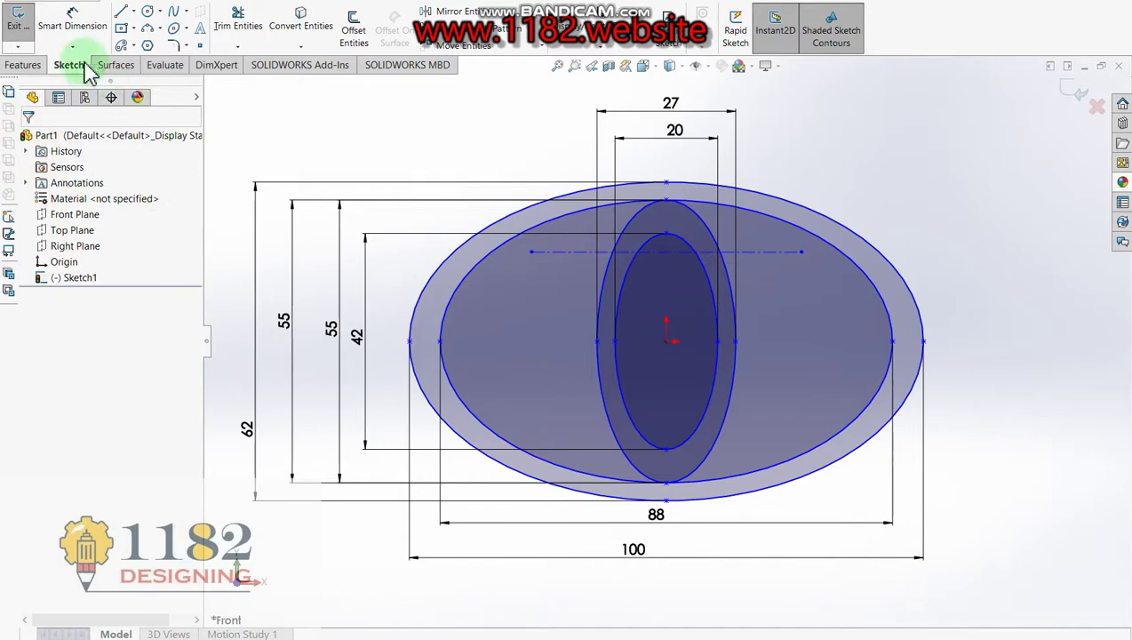
# Dimension the centerline length to 75 mm and bring up the reference drawing
pyautogui.click(576, 257)
pyautogui.click(576, 151)
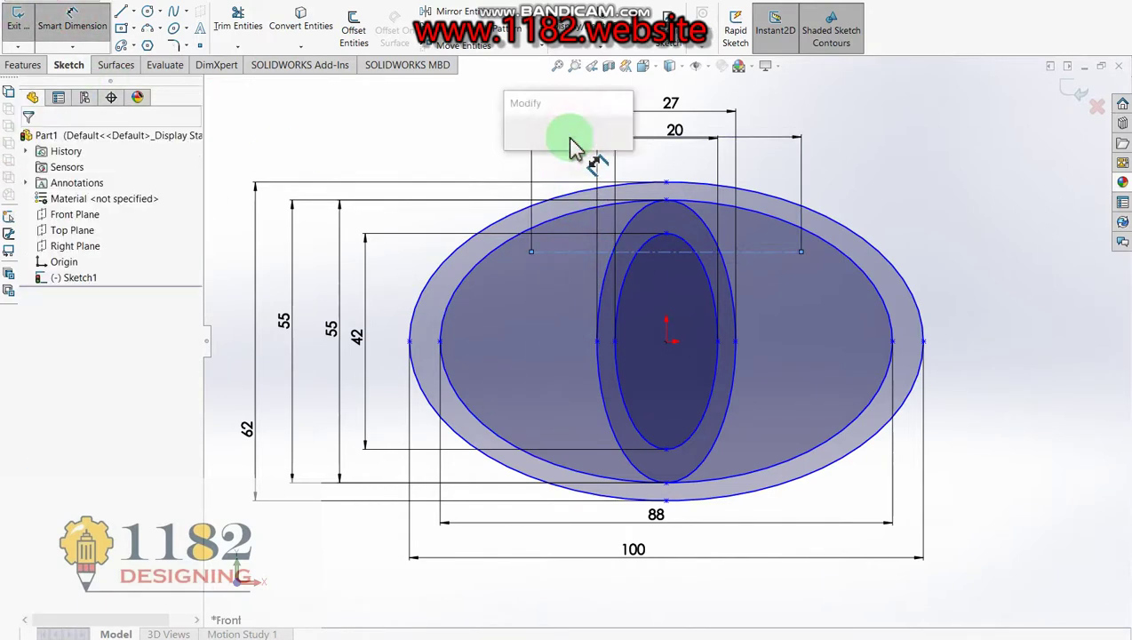
pyautogui.write('75')
pyautogui.press('Return')
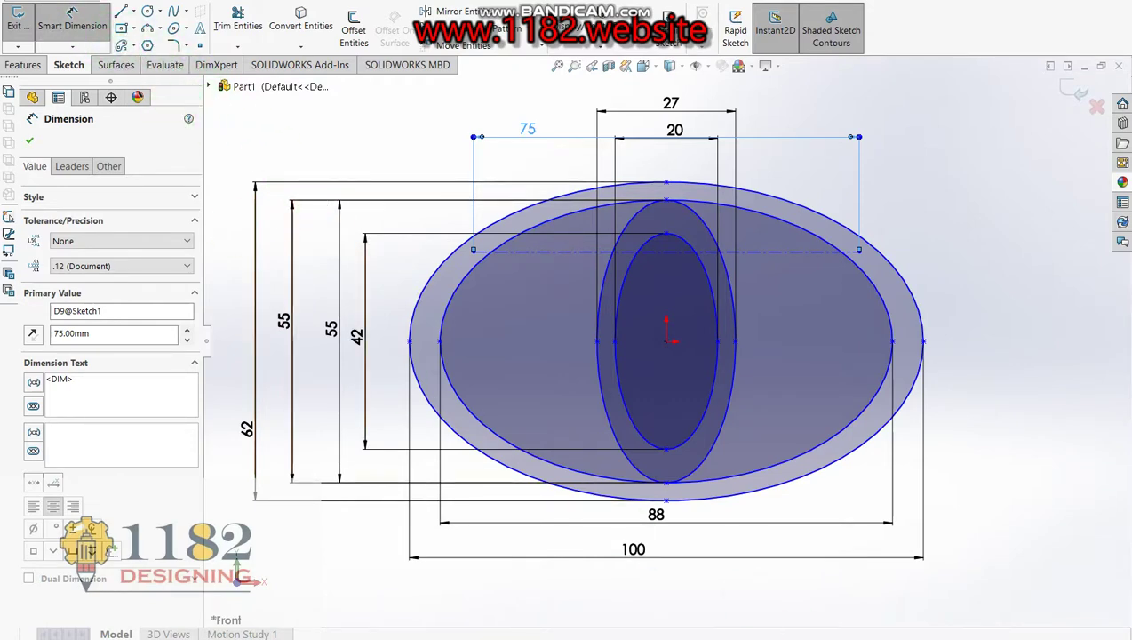
pyautogui.hotkey('alt', 'Tab')
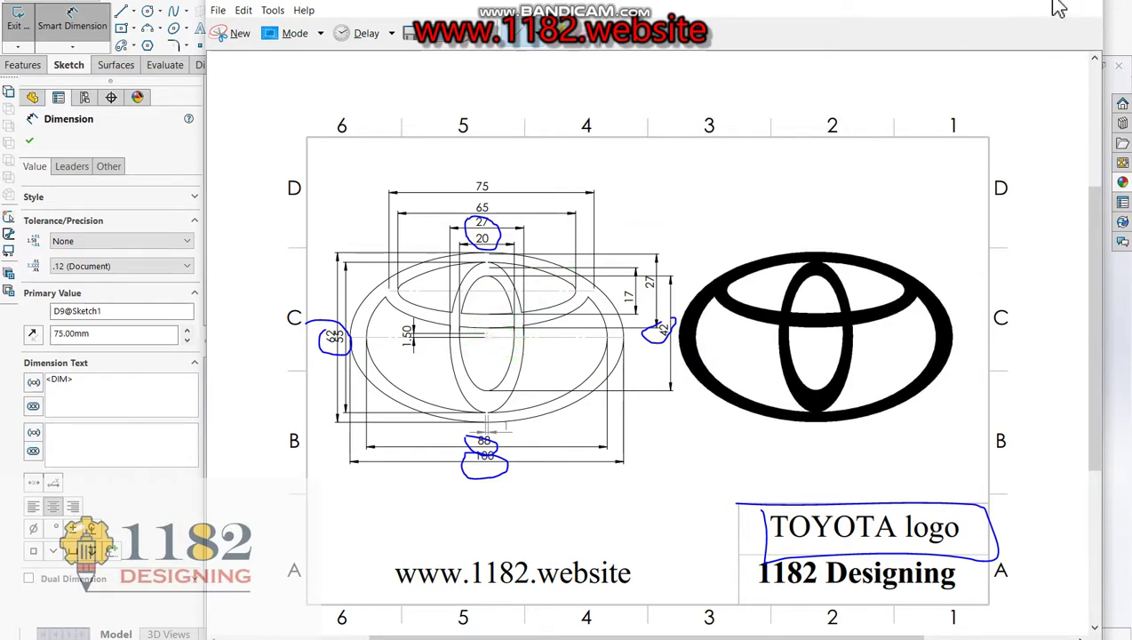
# Close the reference drawing and dimension the centerline 17 mm above the origin
pyautogui.click(160, 491)
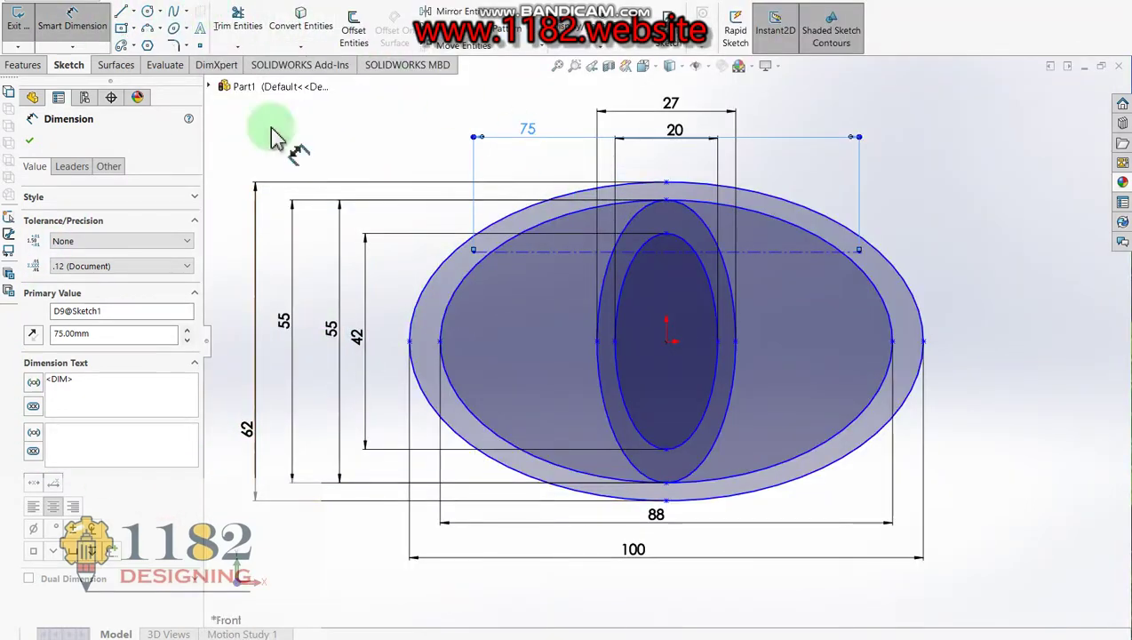
pyautogui.click(659, 336)
pyautogui.click(763, 284)
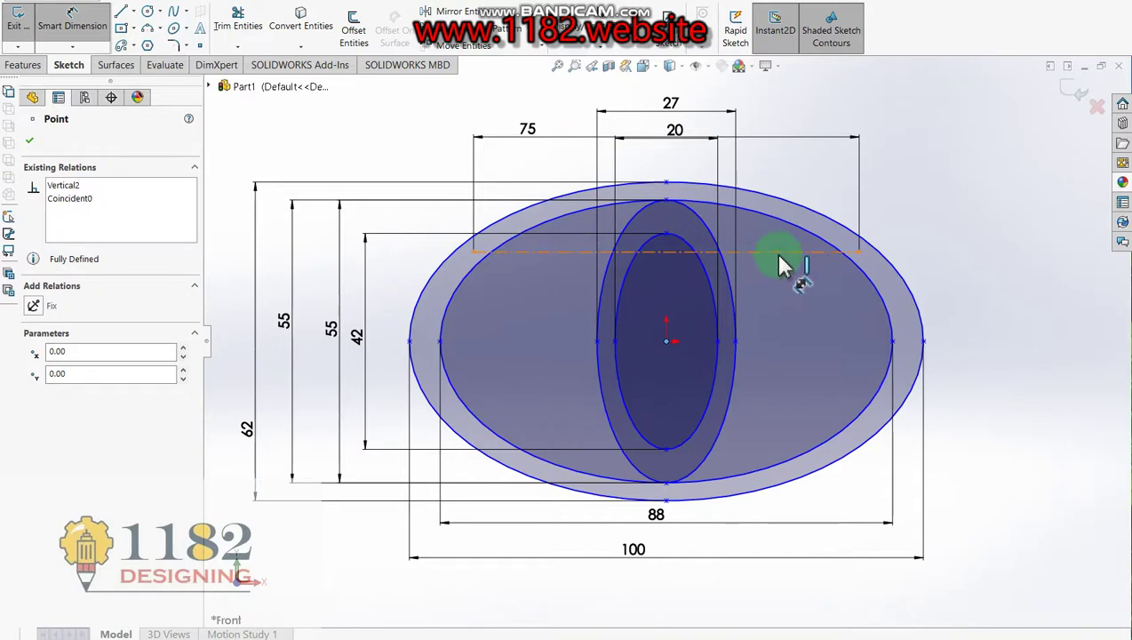
pyautogui.click(778, 265)
pyautogui.click(995, 288)
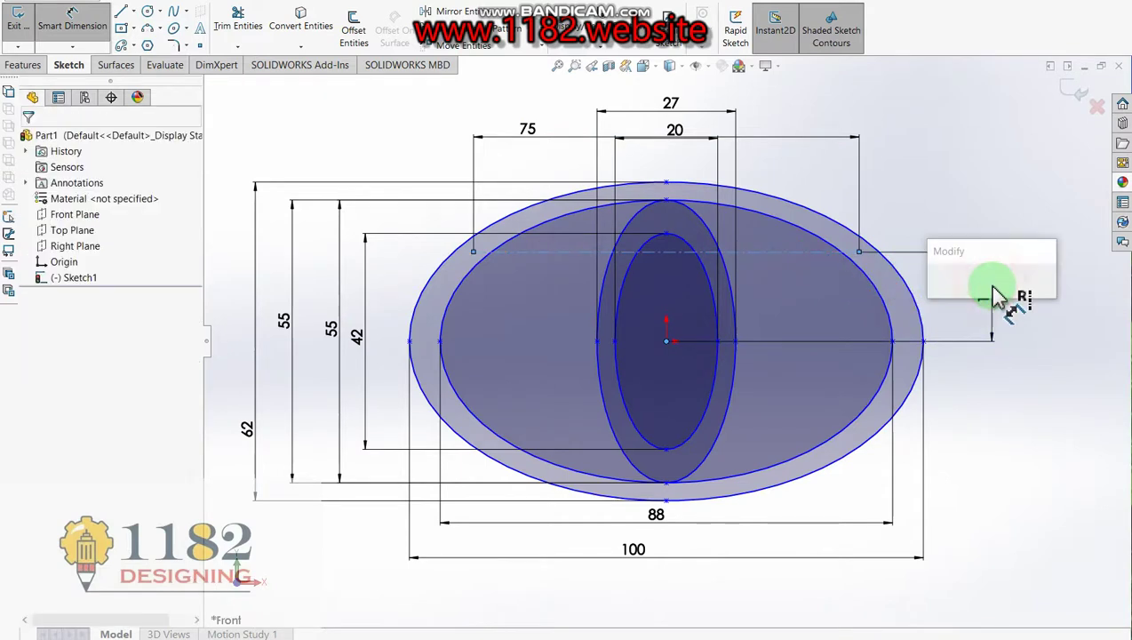
pyautogui.write('1')
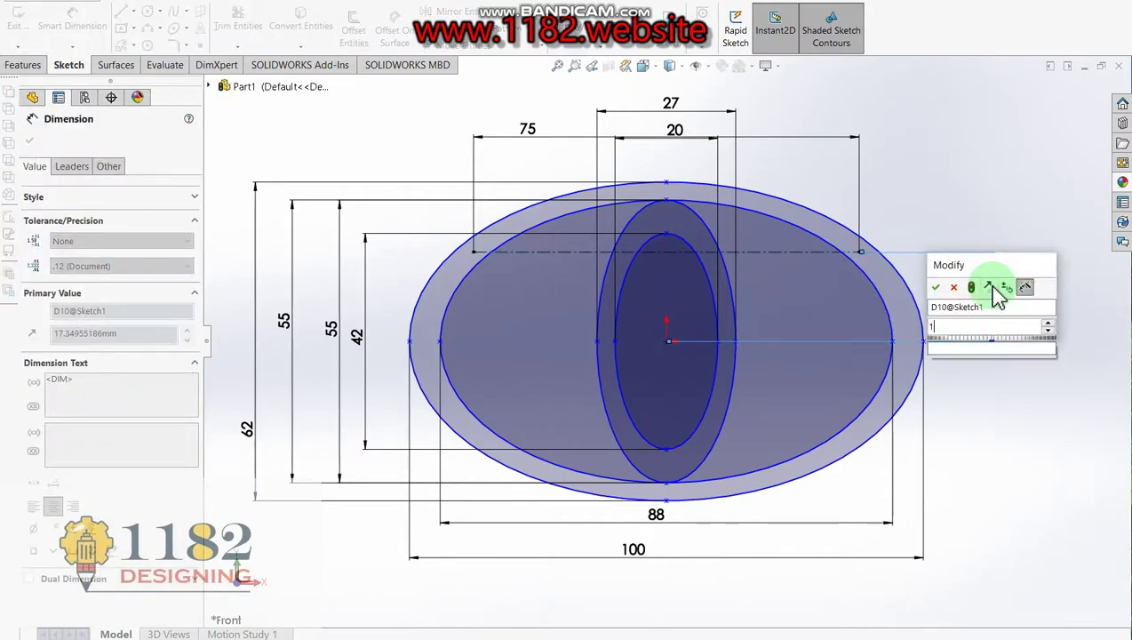
pyautogui.press('Return')
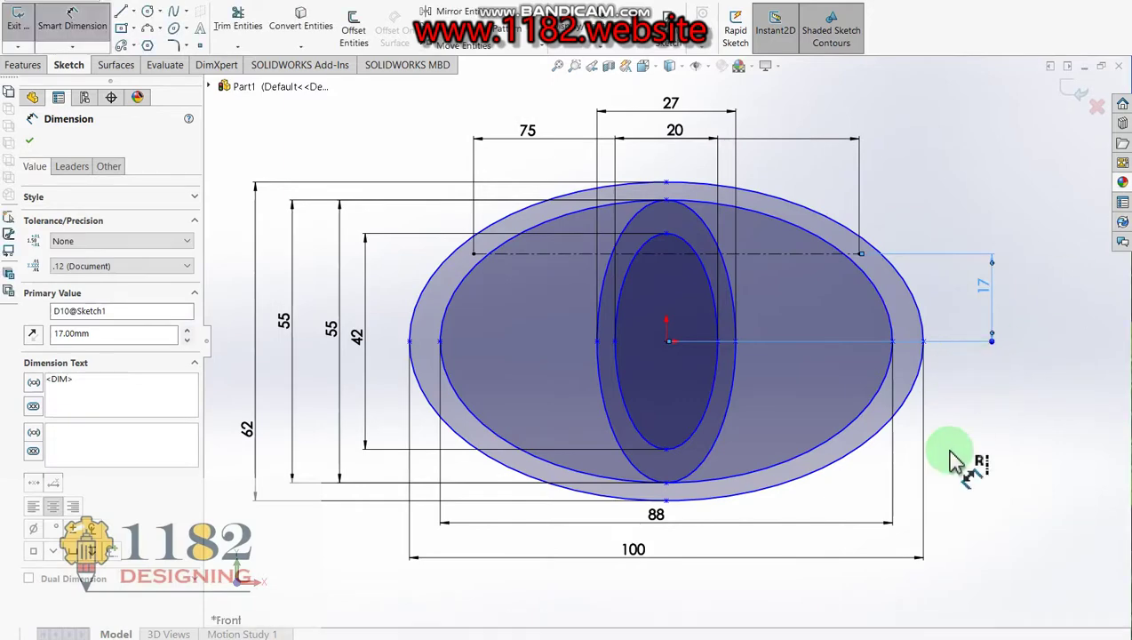
# Draw a flat ellipse centred on the centerline's midpoint, spanning its full 75 mm length
pyautogui.click(175, 27)
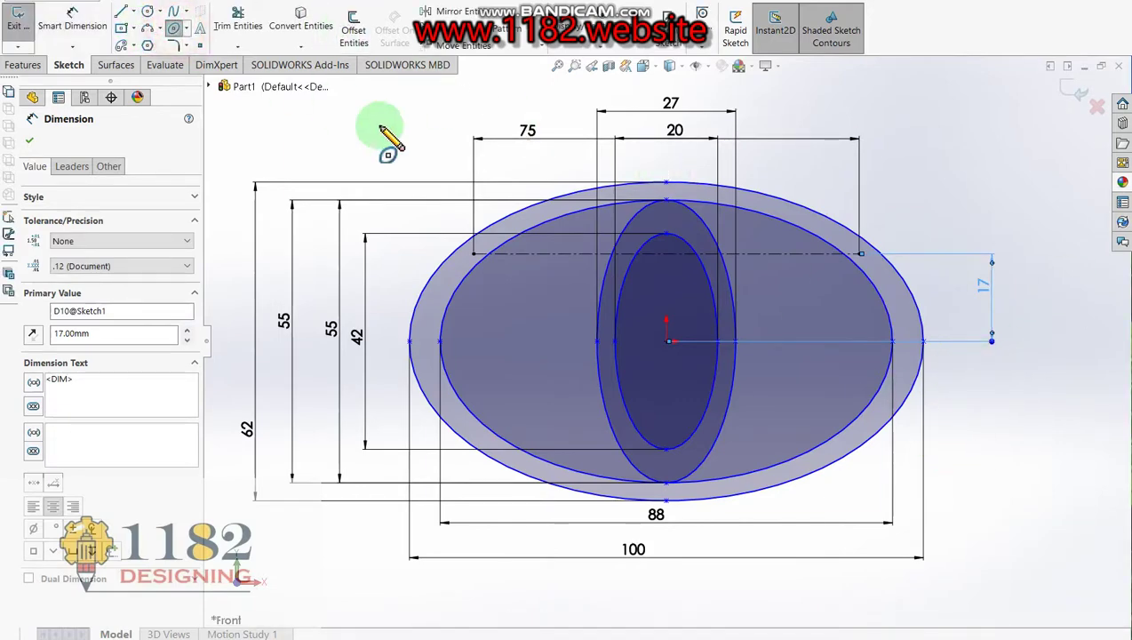
pyautogui.click(668, 259)
pyautogui.click(474, 255)
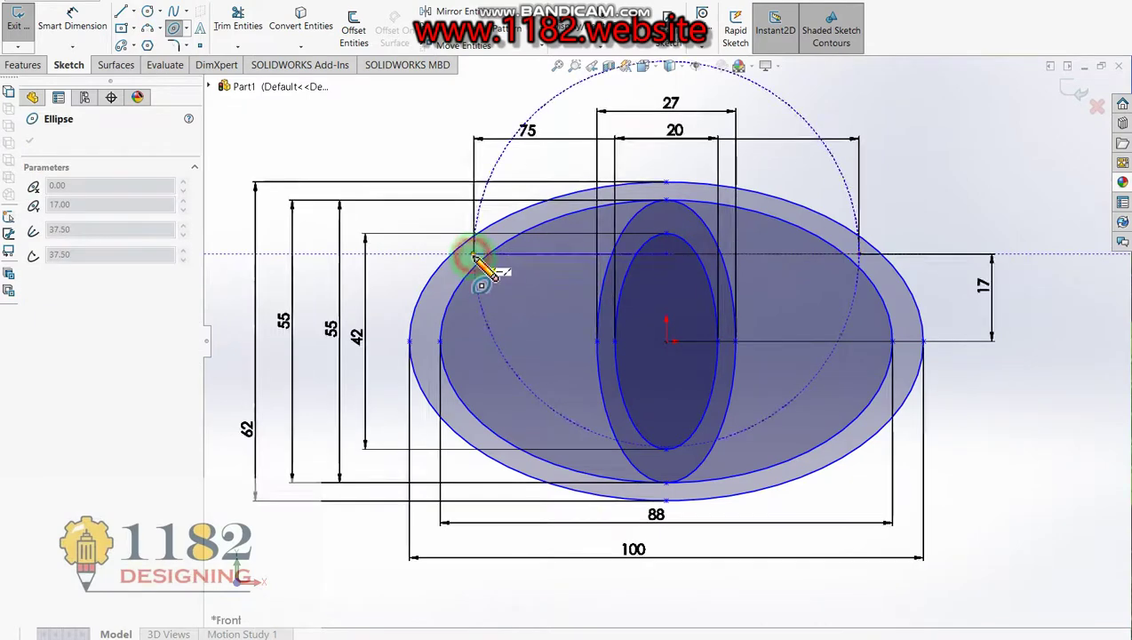
pyautogui.click(583, 232)
pyautogui.click(669, 257)
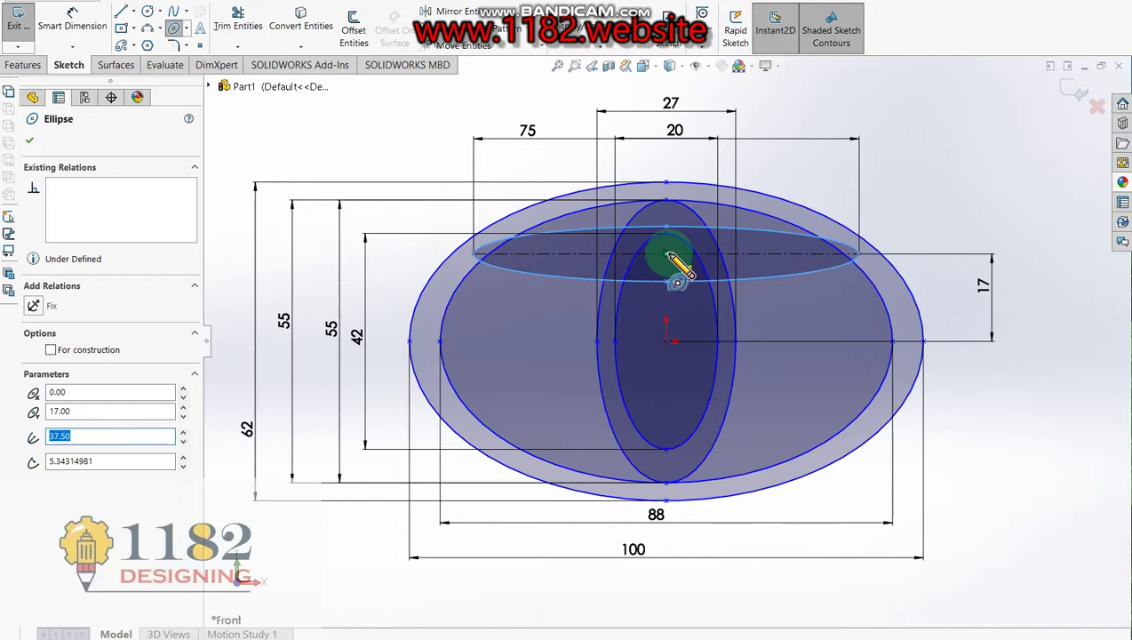
# Draw a thinner flat ellipse inside it at the same centre
pyautogui.click(668, 255)
pyautogui.click(523, 257)
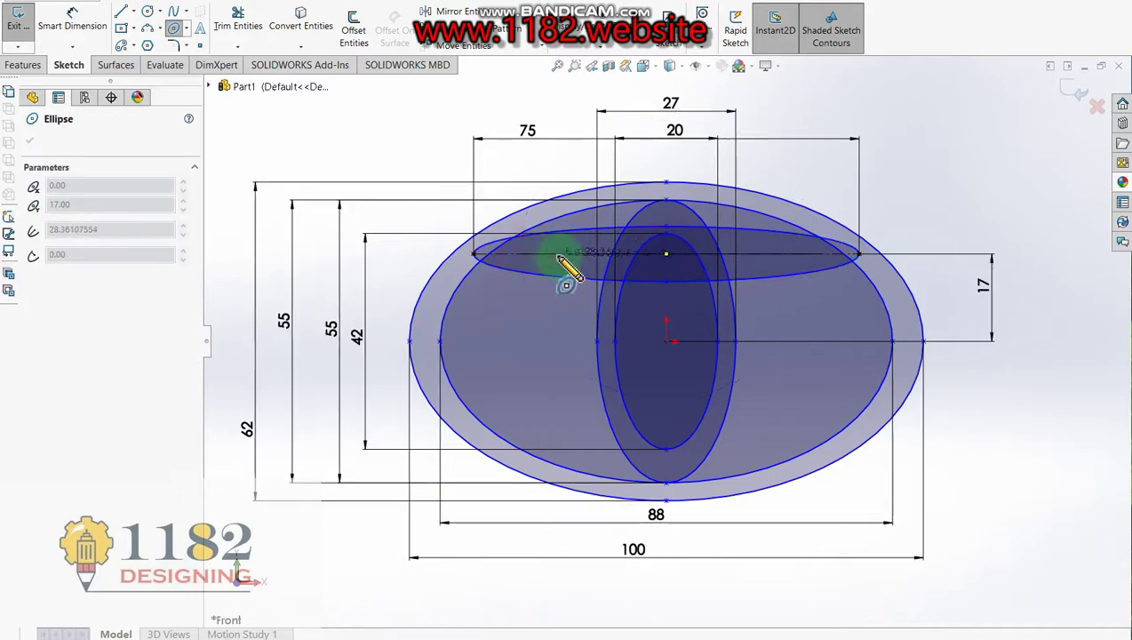
pyautogui.click(561, 268)
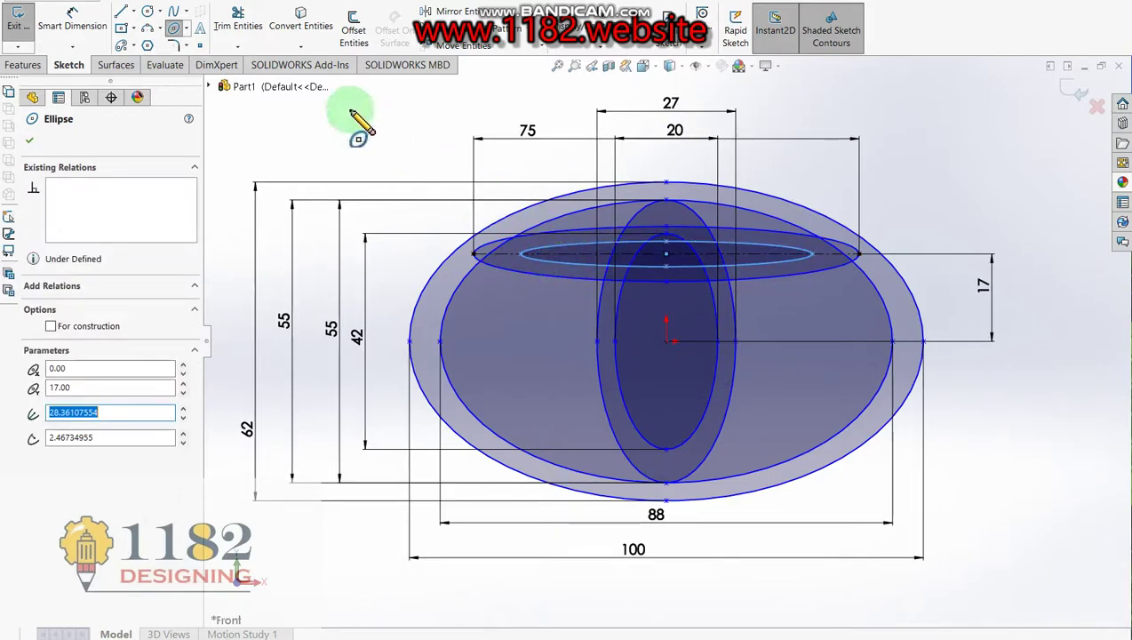
pyautogui.click(74, 18)
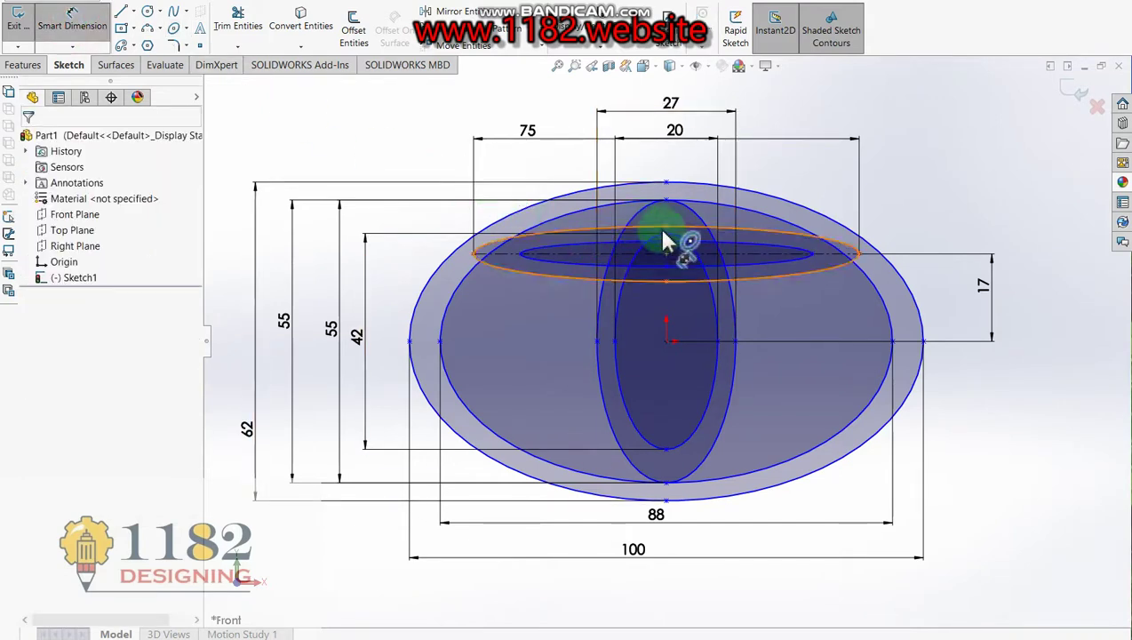
pyautogui.click(667, 283)
# Dimension the larger flat ellipse's height to 27 mm
pyautogui.click(668, 284)
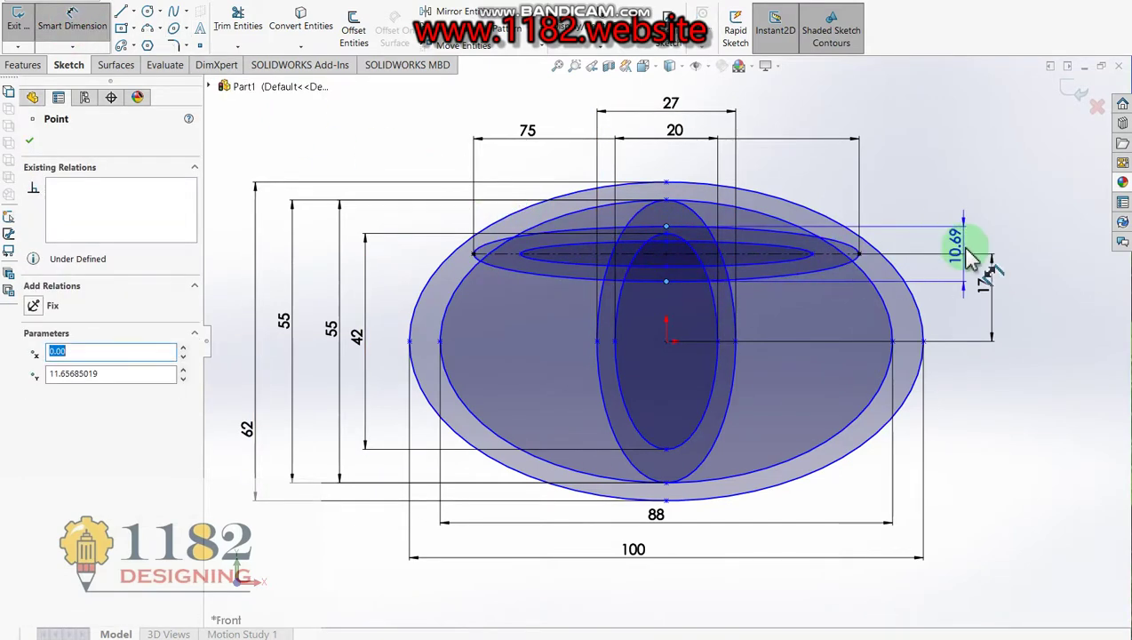
pyautogui.click(971, 256)
pyautogui.write('1')
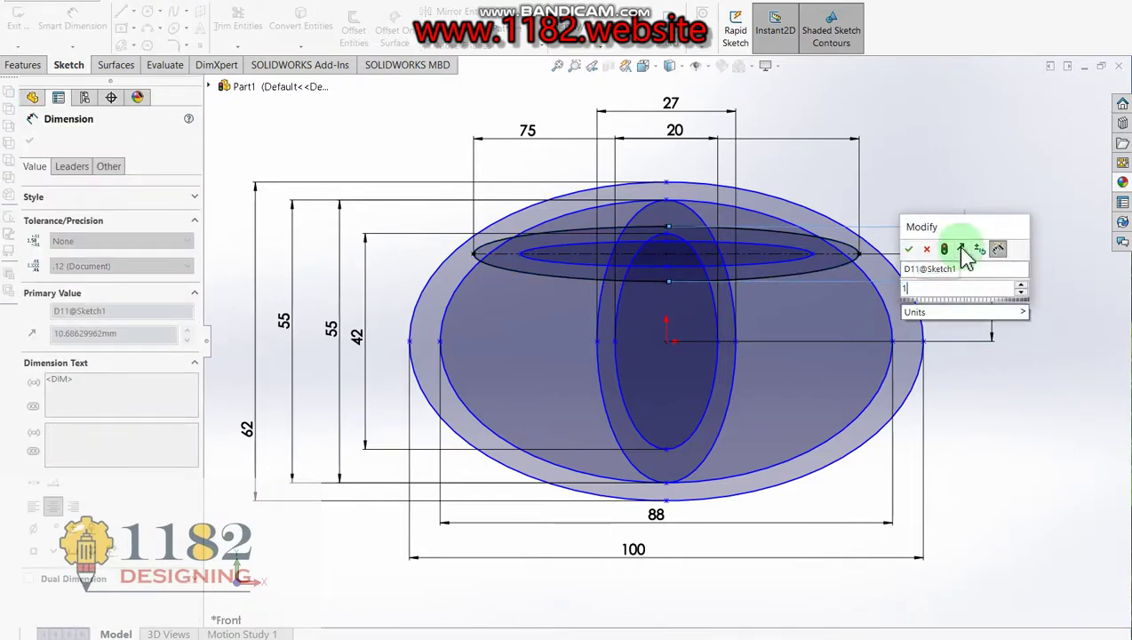
pyautogui.write('27')
pyautogui.press('Return')
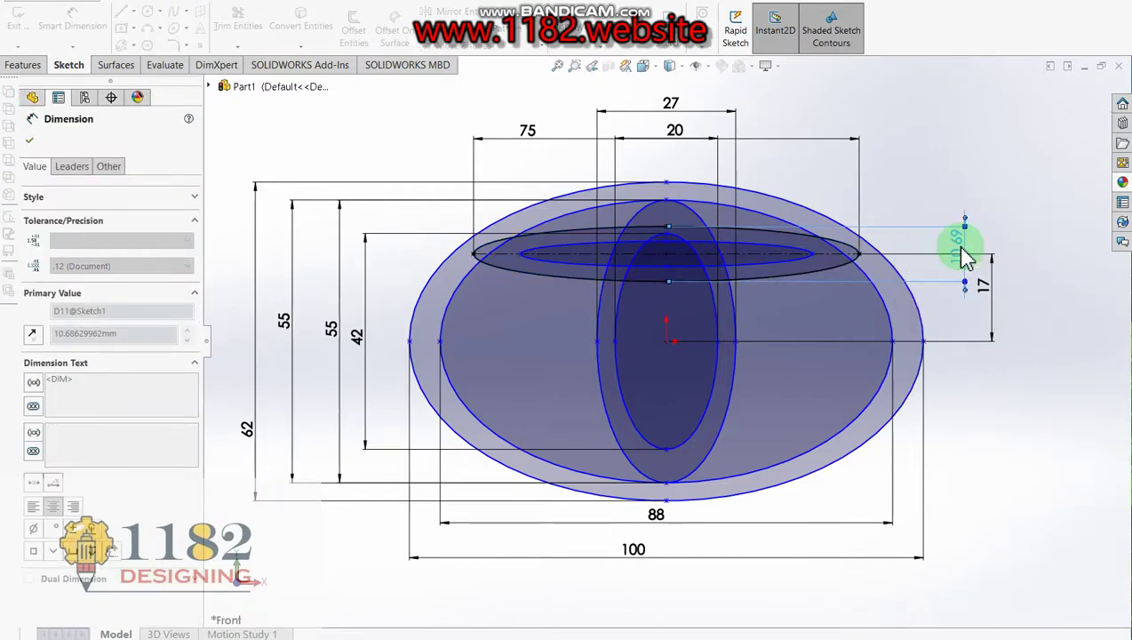
# Dimension the thin inner ellipse's height to 17 mm
pyautogui.click(668, 243)
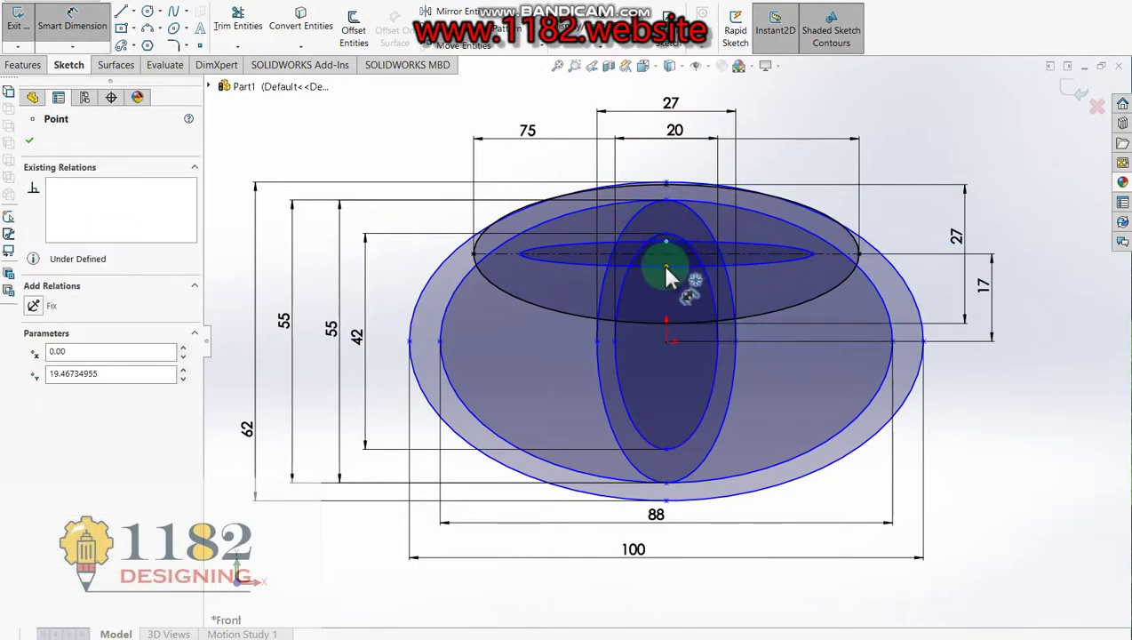
pyautogui.click(784, 254)
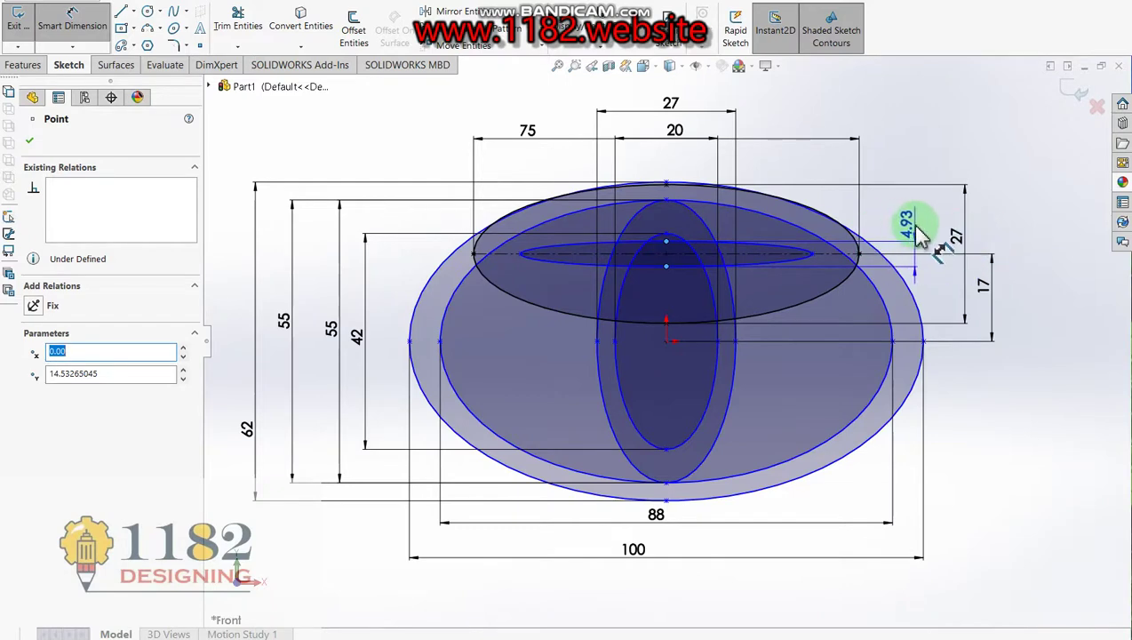
pyautogui.click(920, 233)
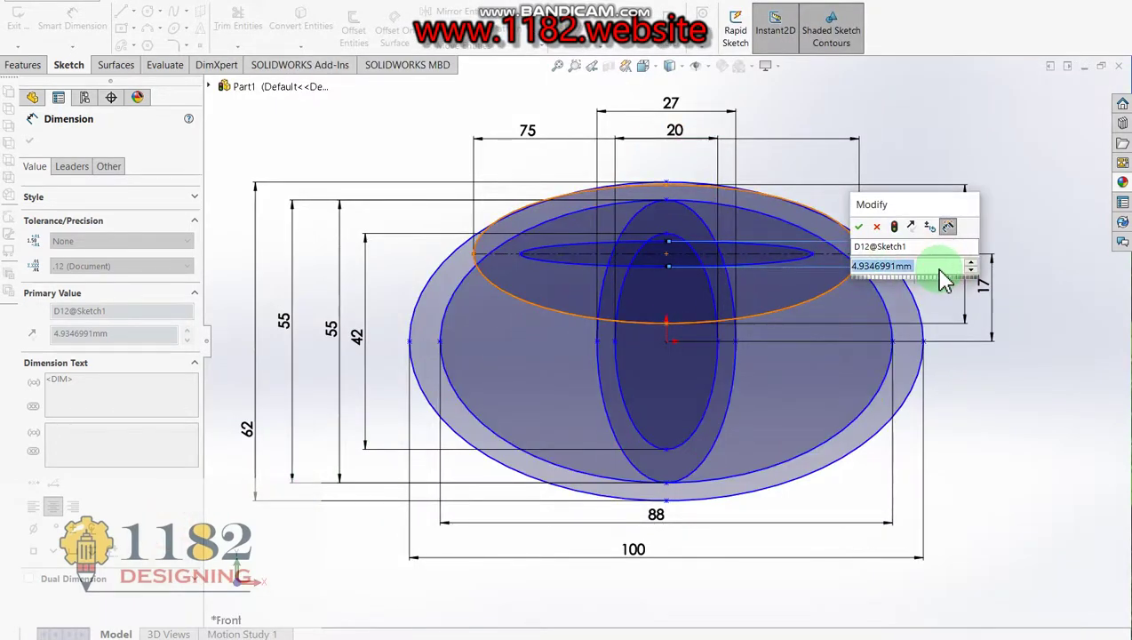
pyautogui.write('17')
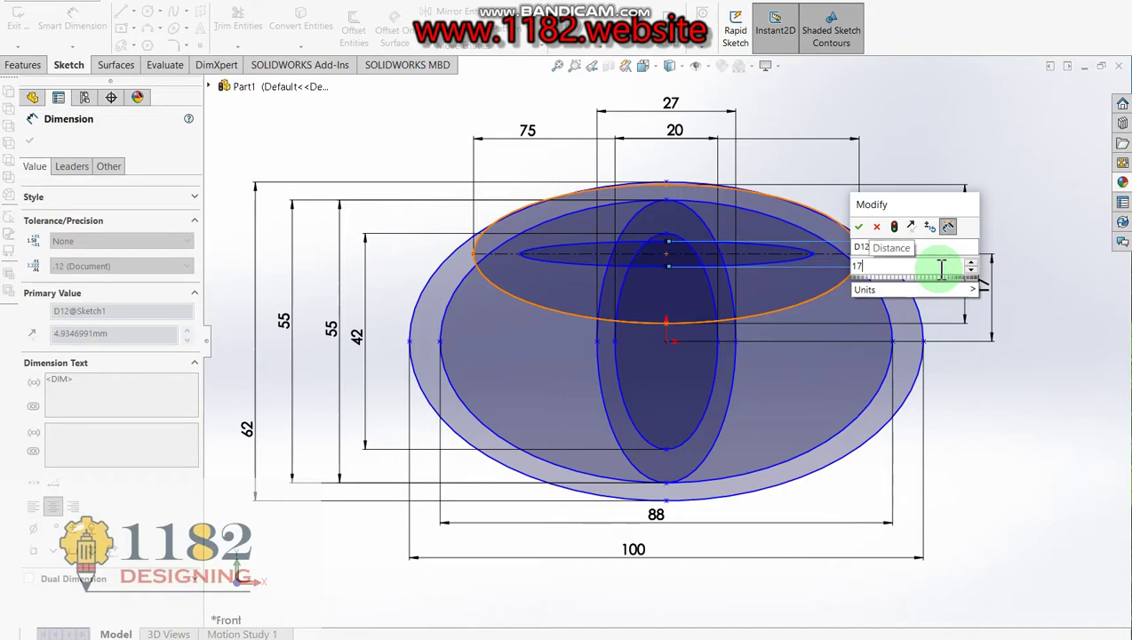
pyautogui.press('Return')
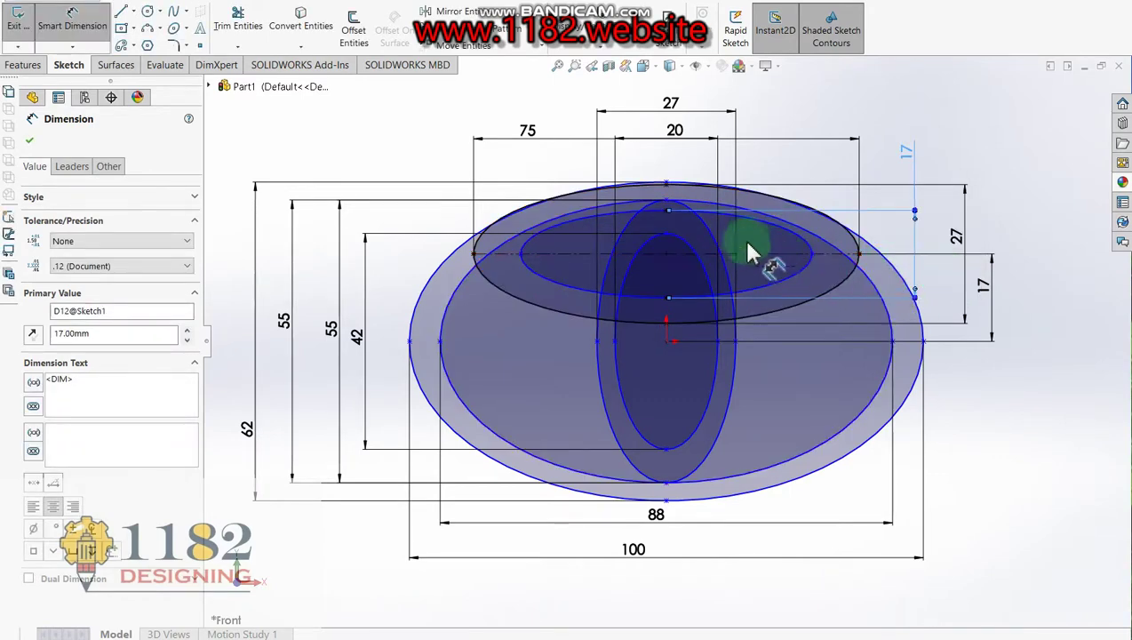
# Dimension the thin inner horizontal ellipse end to end and set its width to 65 mm
pyautogui.scroll(-1, 731, 238)
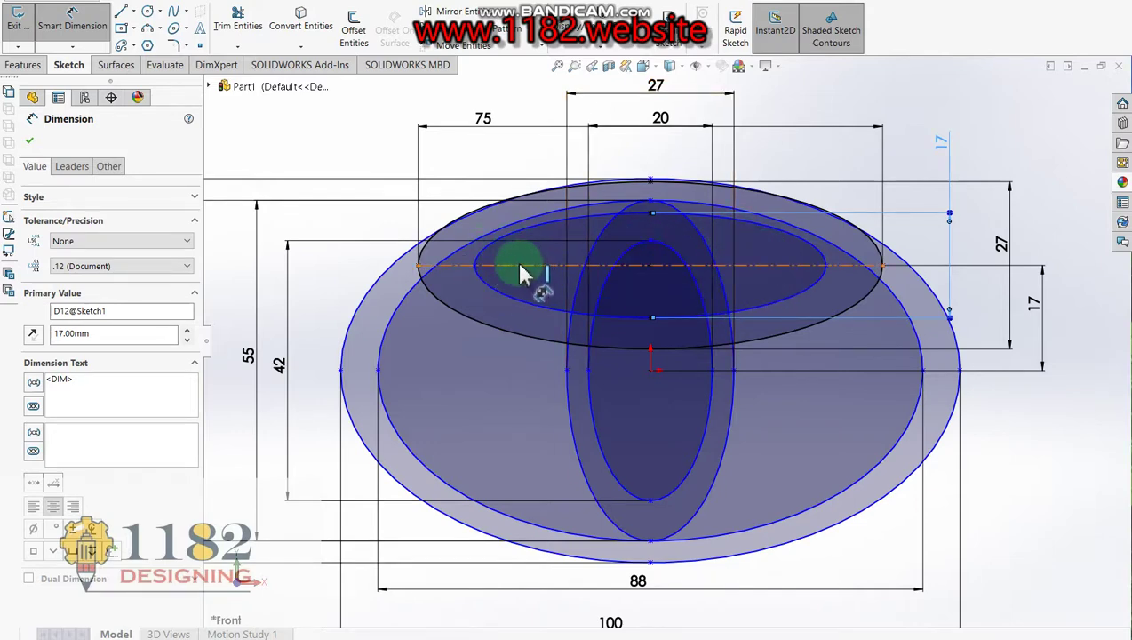
pyautogui.click(474, 266)
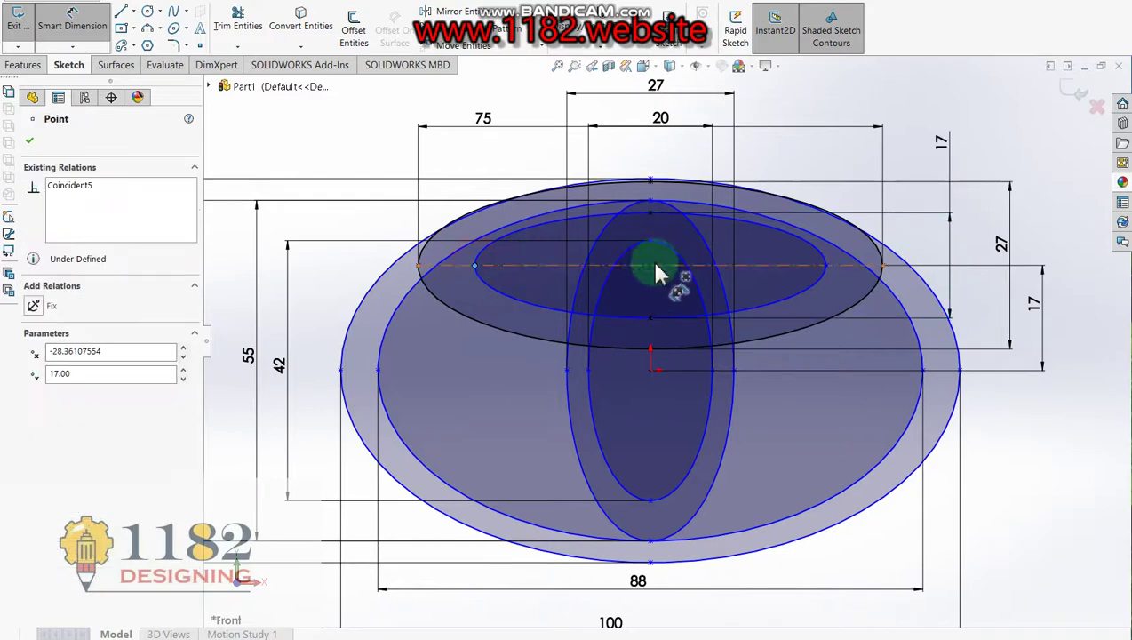
pyautogui.click(826, 266)
pyautogui.click(588, 91)
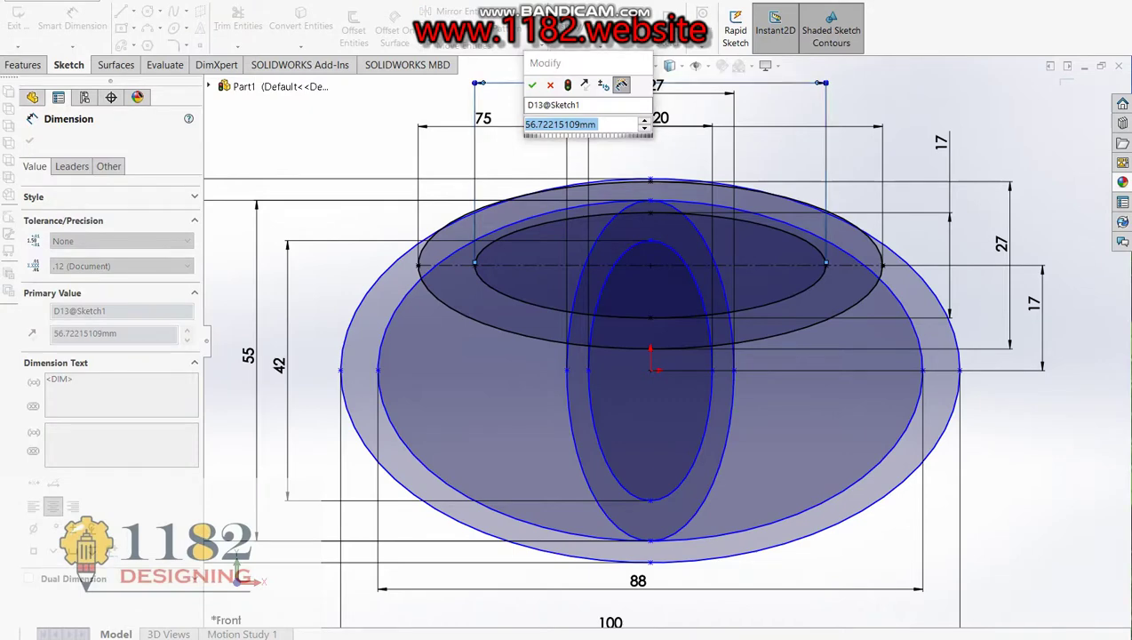
pyautogui.hotkey('alt', 'Tab')
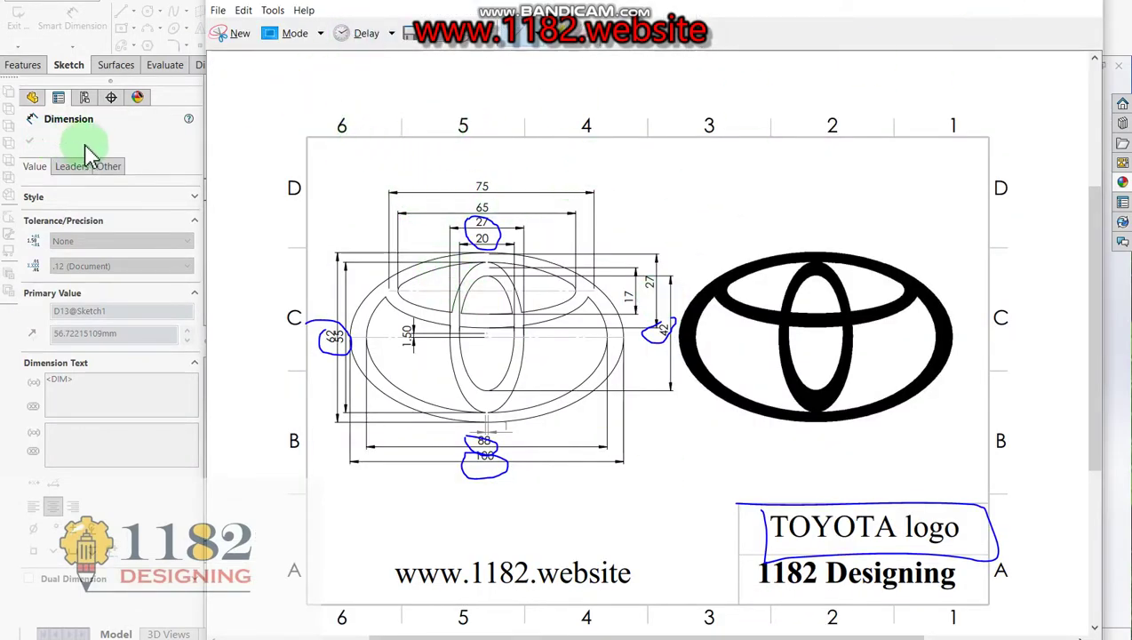
pyautogui.click(125, 153)
pyautogui.click(607, 125)
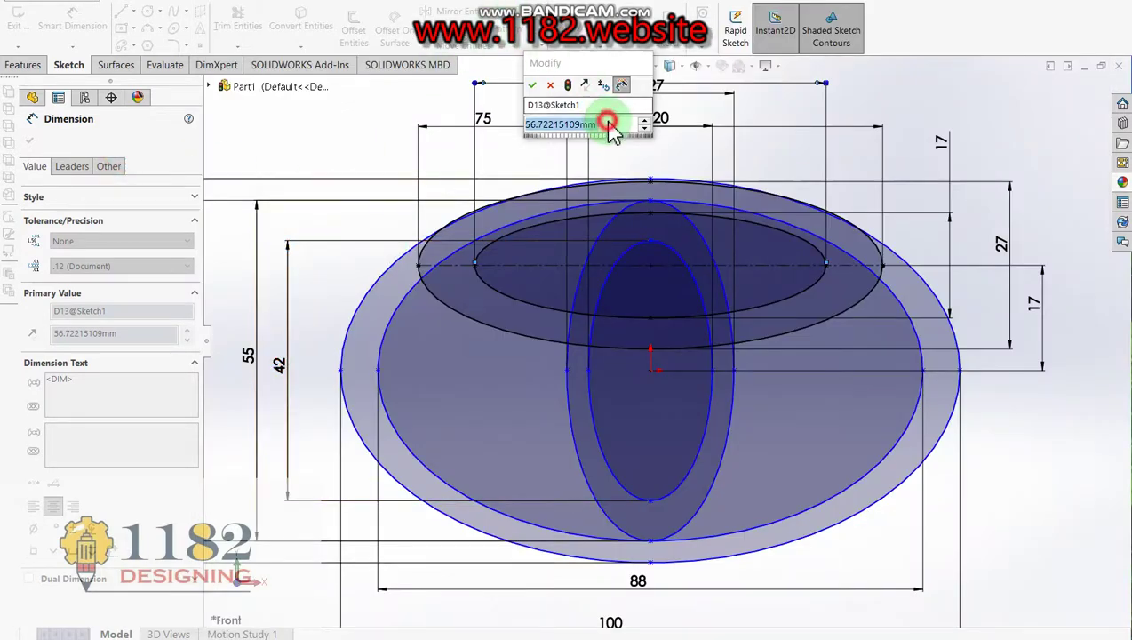
pyautogui.write('65')
pyautogui.press('Return')
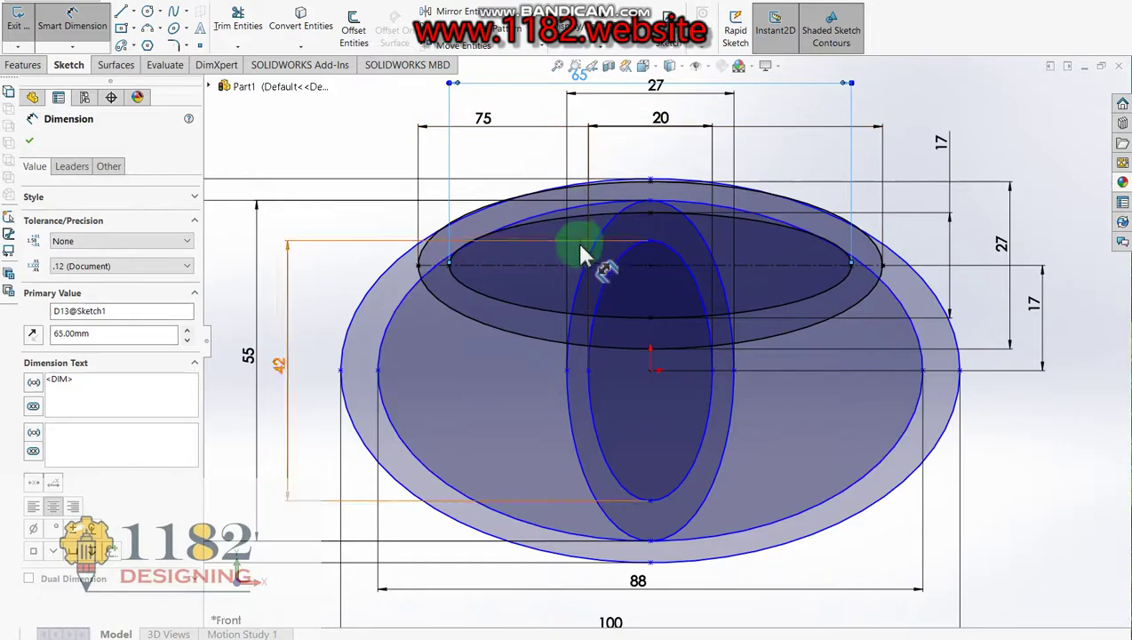
pyautogui.click(238, 21)
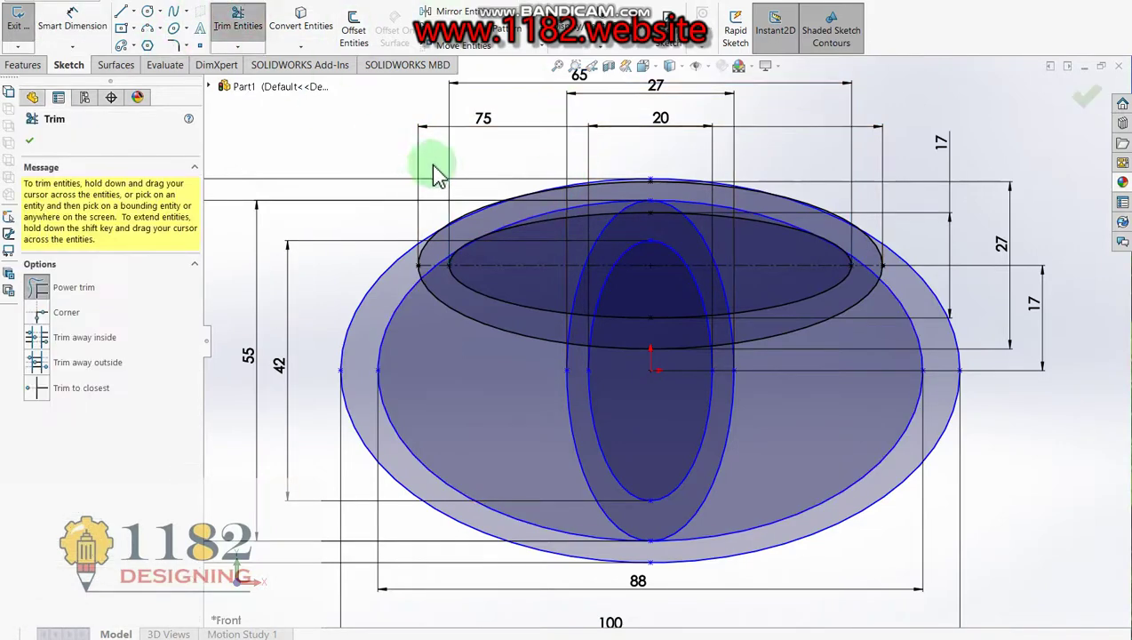
pyautogui.click(133, 12)
# Draw a vertical construction centerline from the outer ellipse's top point to its bottom point
pyautogui.click(143, 58)
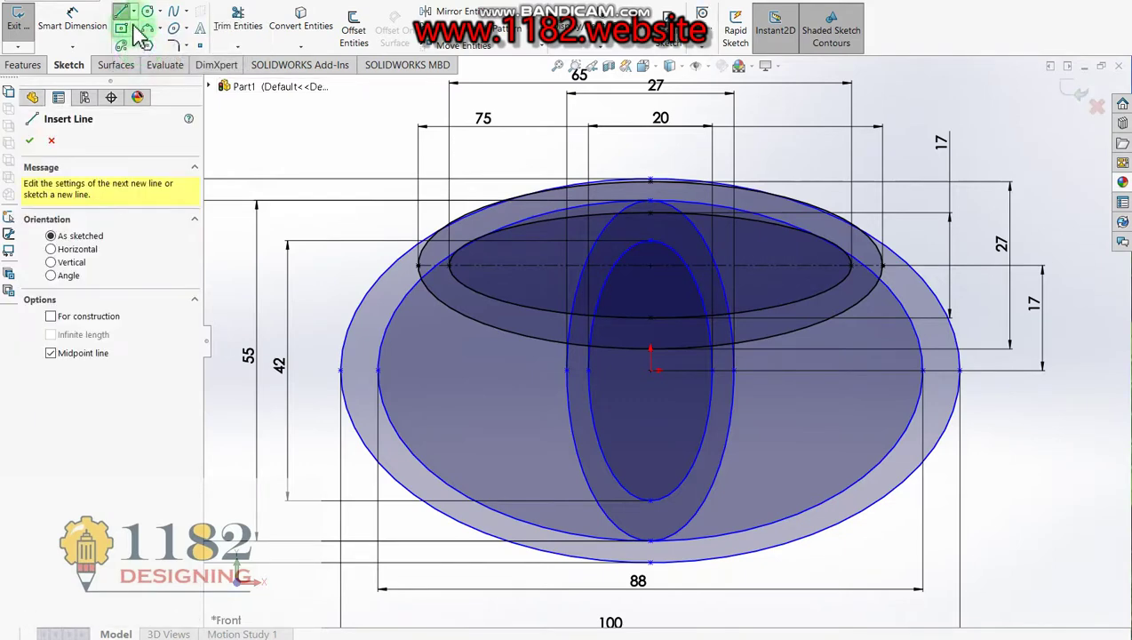
pyautogui.click(133, 16)
pyautogui.click(141, 40)
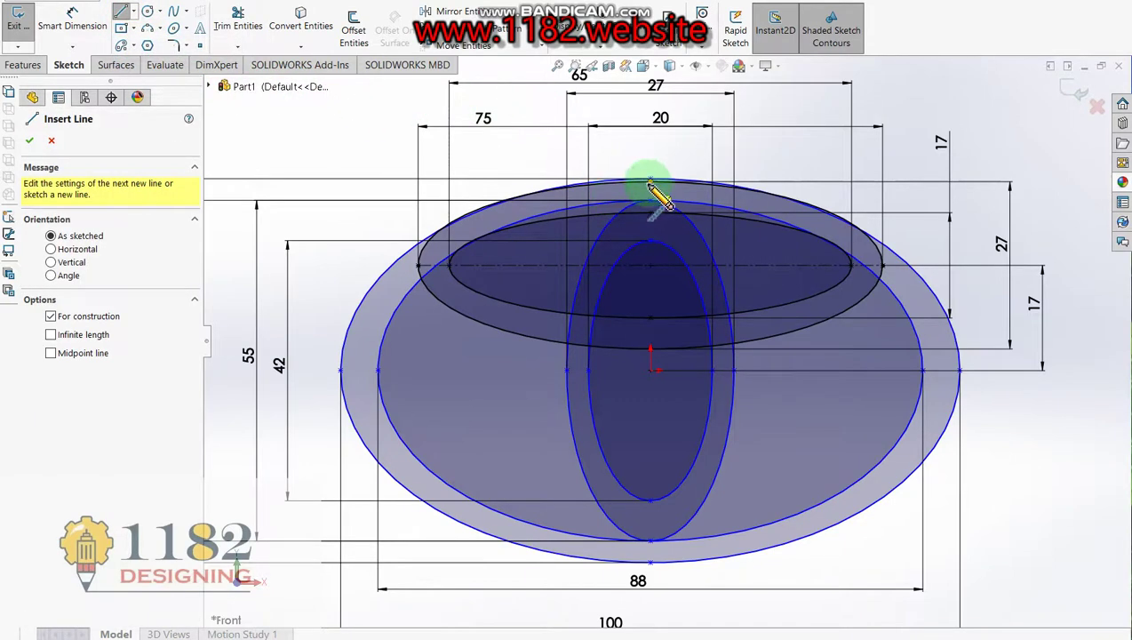
pyautogui.moveTo(652, 181); pyautogui.dragTo(651, 562)
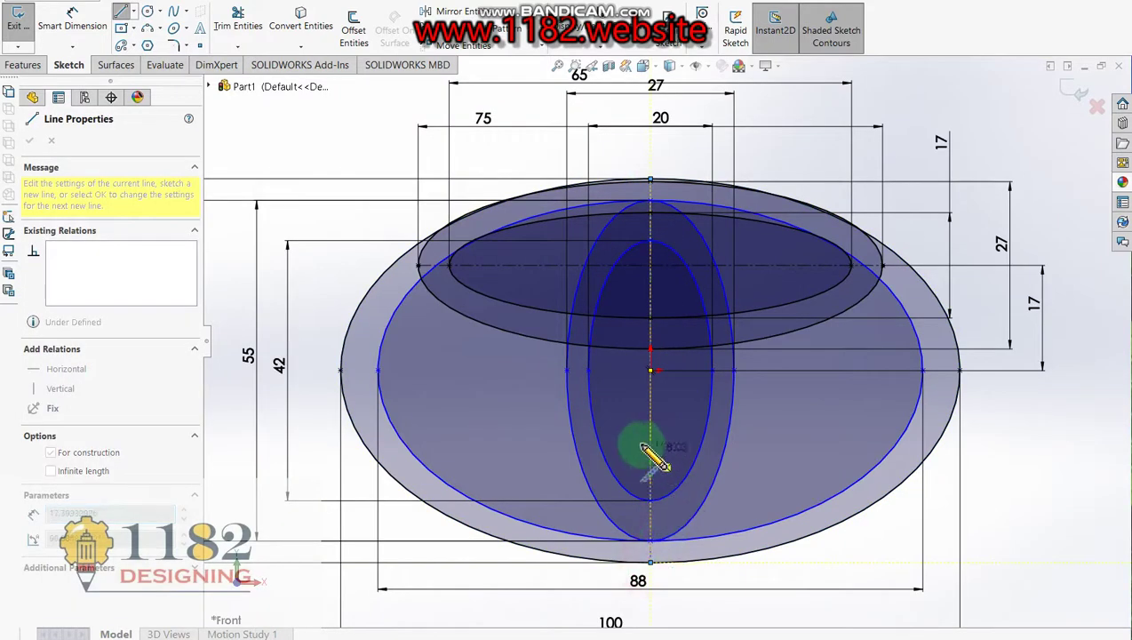
pyautogui.press('Escape')
pyautogui.click(353, 31)
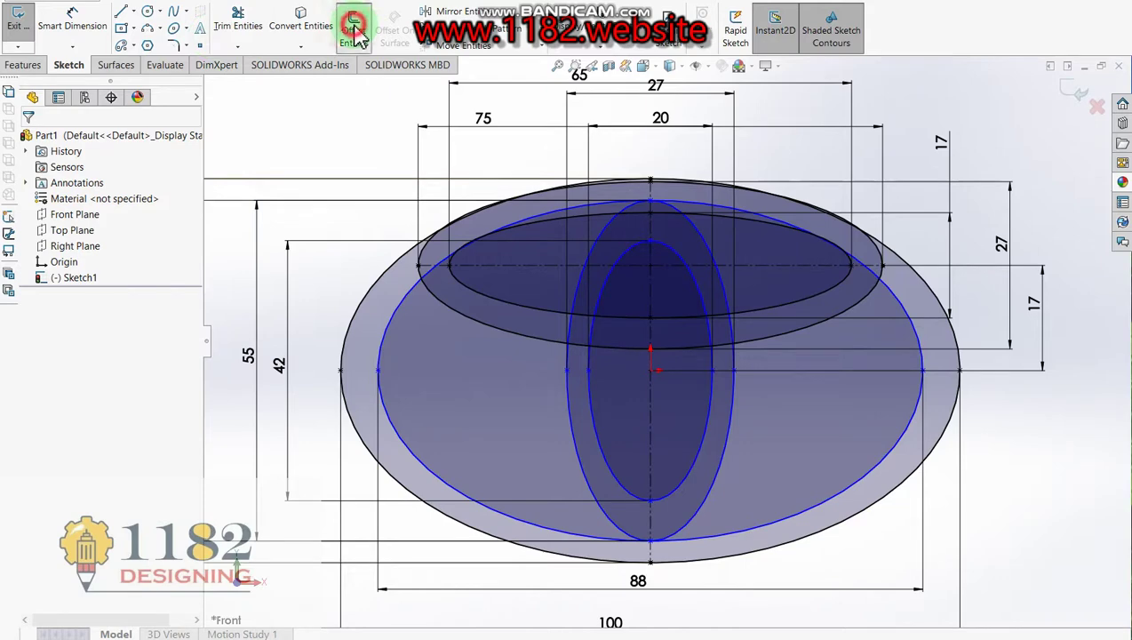
# Offset the vertical centerline 0.50 mm to each side to form a thin strip
pyautogui.write('0.50mm')
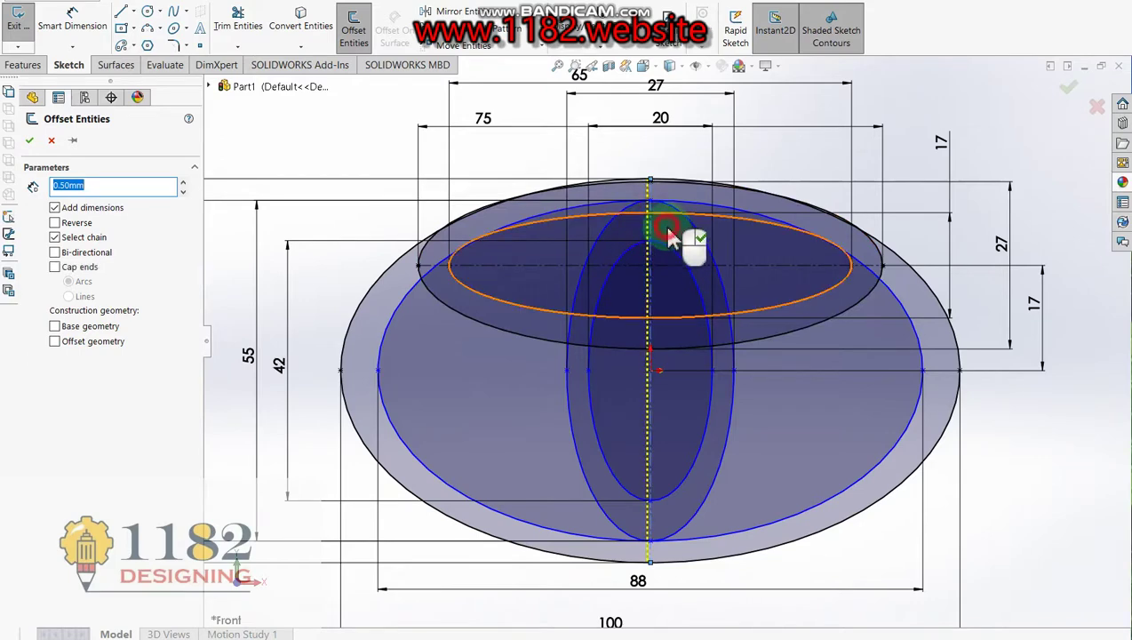
pyautogui.click(675, 235)
pyautogui.click(353, 31)
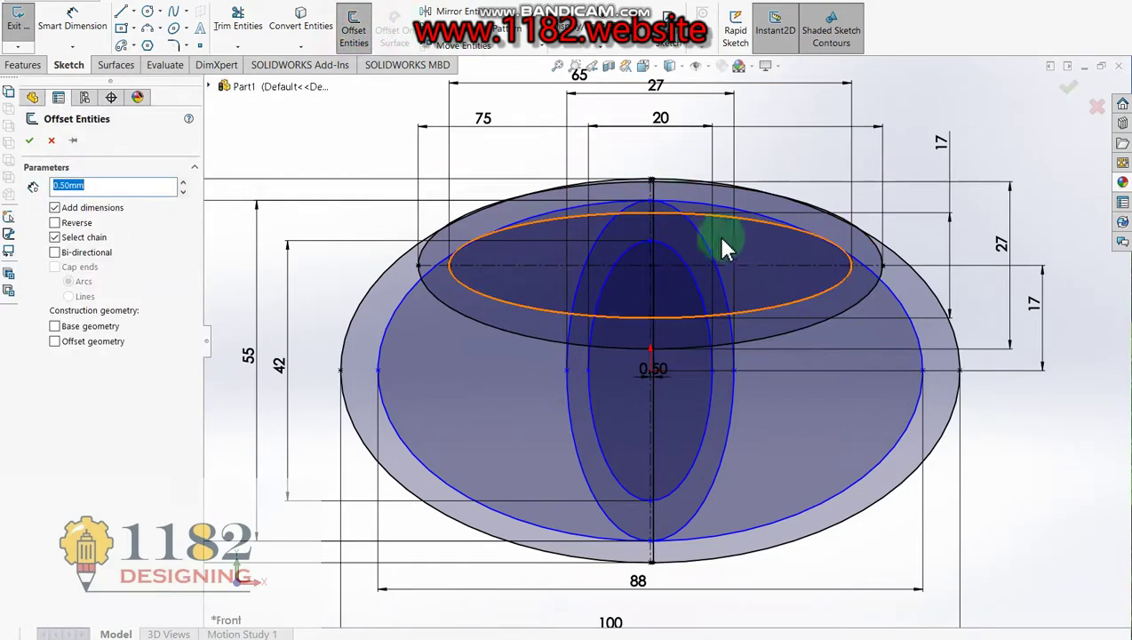
pyautogui.click(636, 222)
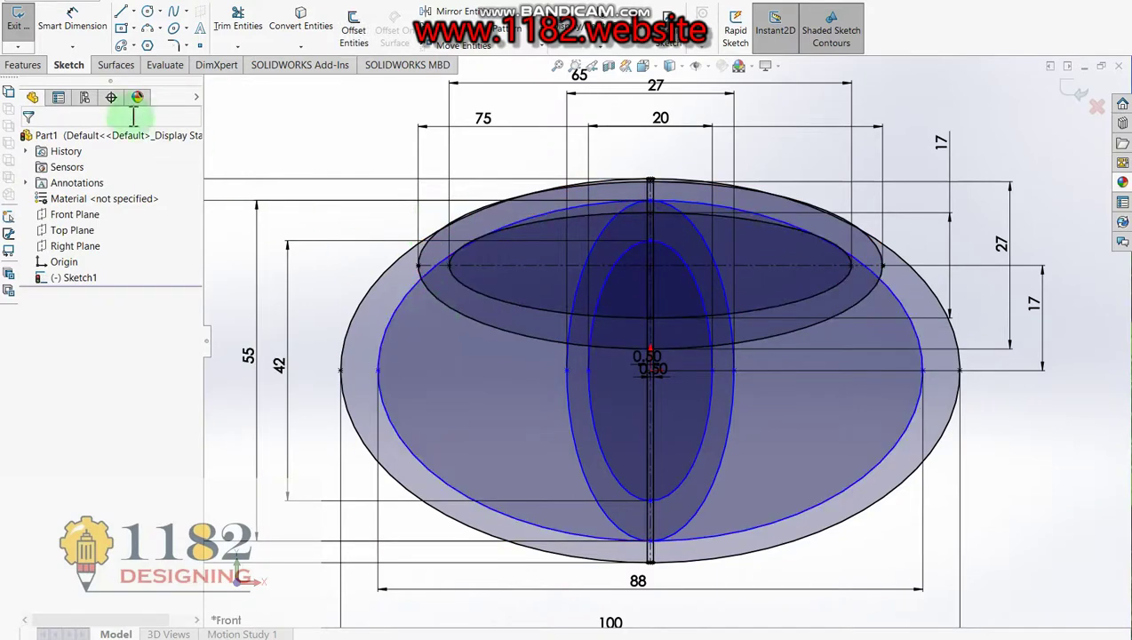
pyautogui.click(237, 27)
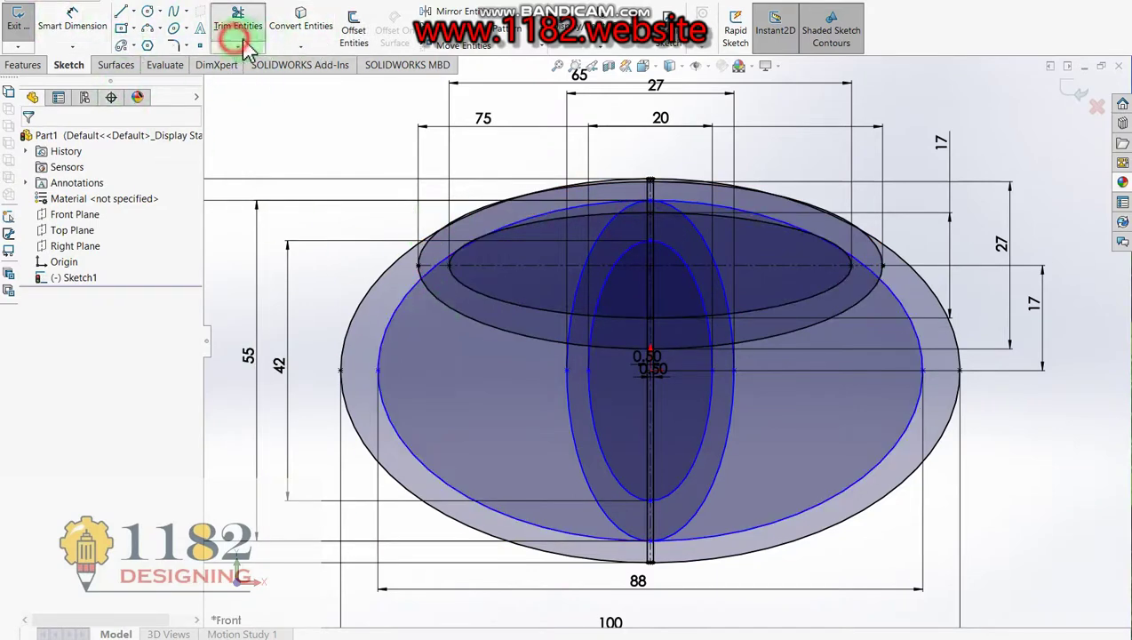
# Power-trim the ellipse segments where the thin strip crosses the top of the outer ring
pyautogui.scroll(-4, 699, 231)
pyautogui.scroll(2, 445, 248)
pyautogui.scroll(-3, 356, 271)
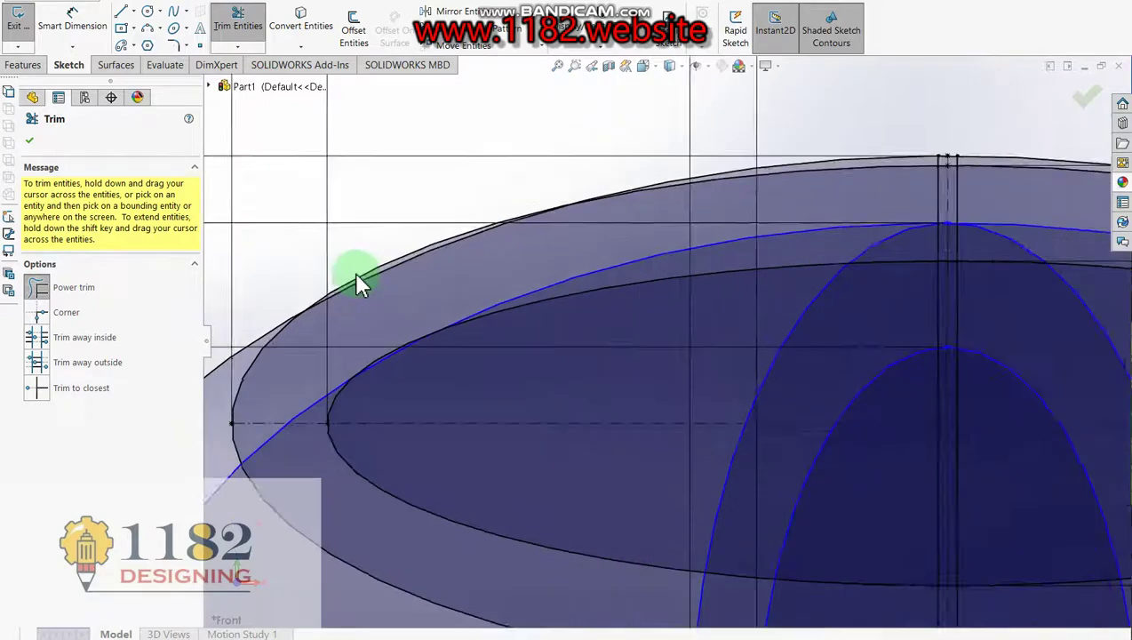
pyautogui.scroll(-3, 356, 276)
pyautogui.click(402, 270)
pyautogui.scroll(1, 430, 286)
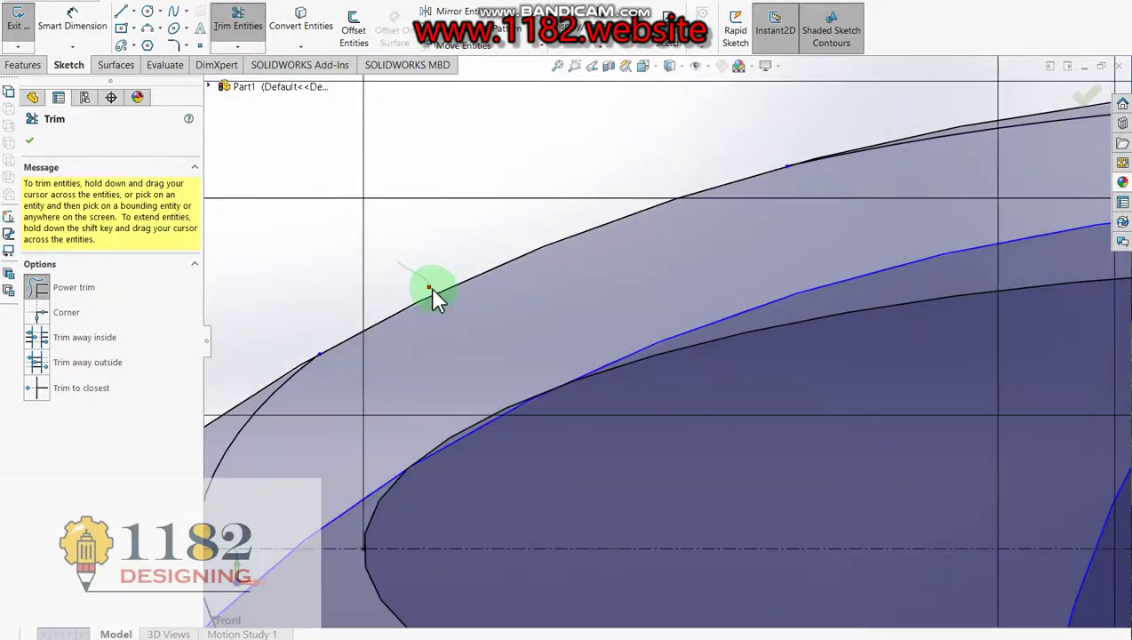
pyautogui.scroll(2, 432, 279)
pyautogui.scroll(3, 931, 227)
pyautogui.scroll(1, 935, 240)
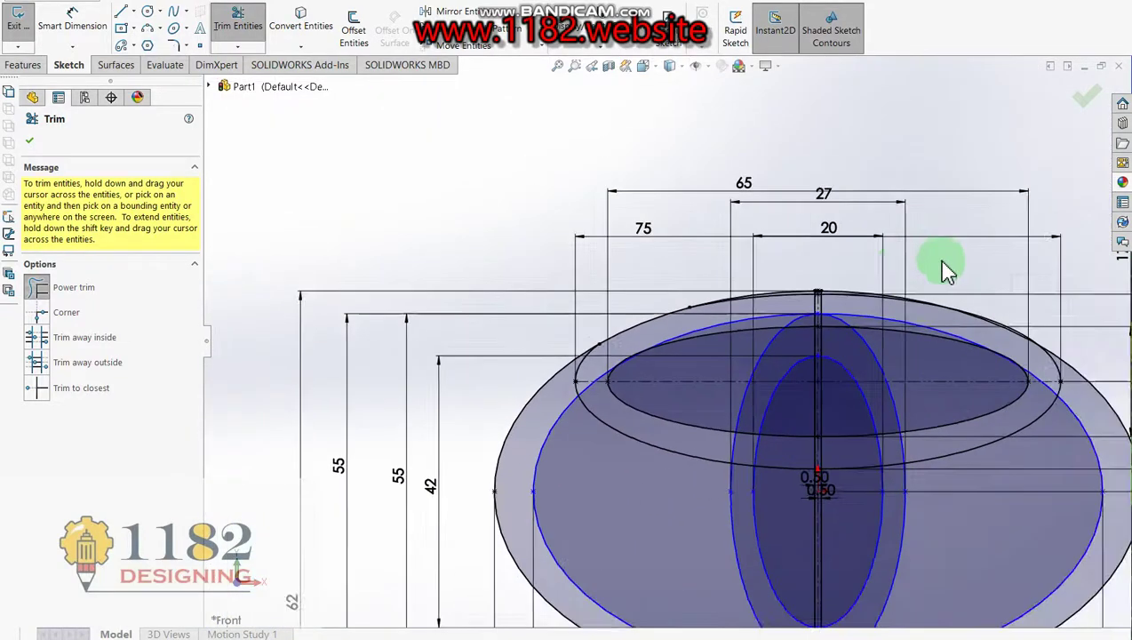
pyautogui.scroll(-2, 943, 260)
pyautogui.scroll(-2, 928, 308)
pyautogui.click(994, 348)
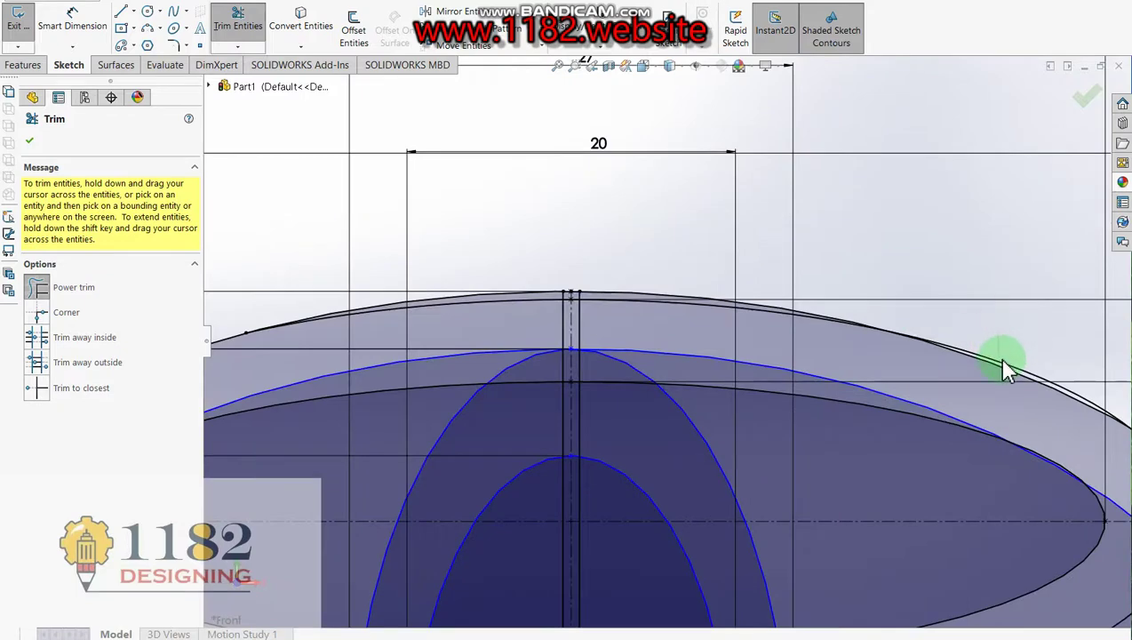
pyautogui.scroll(2, 851, 384)
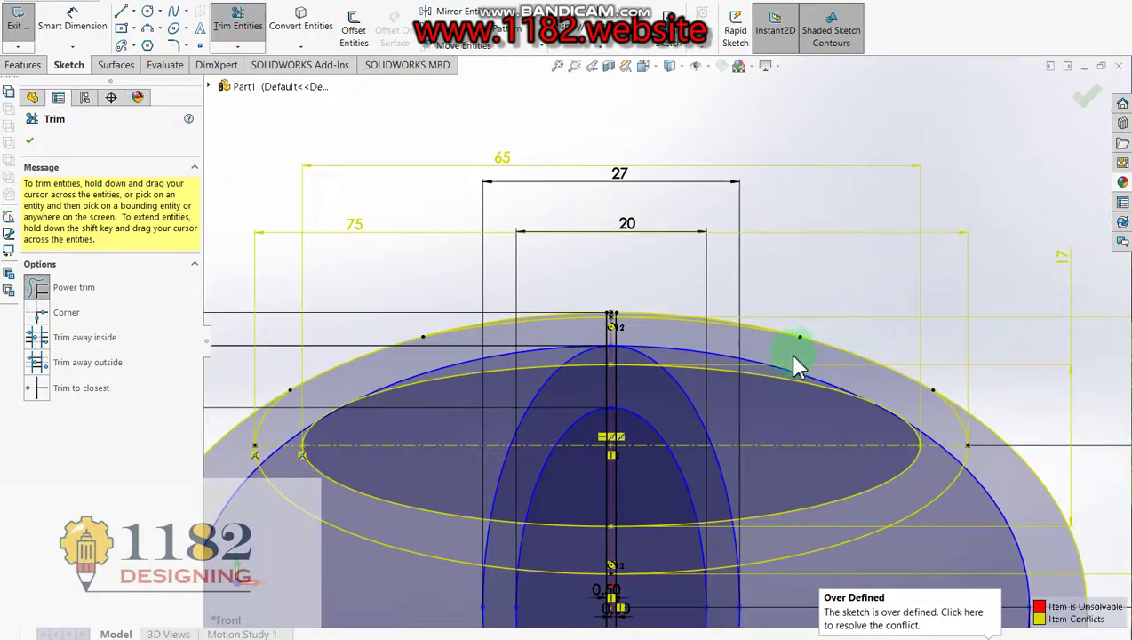
pyautogui.scroll(-2, 797, 367)
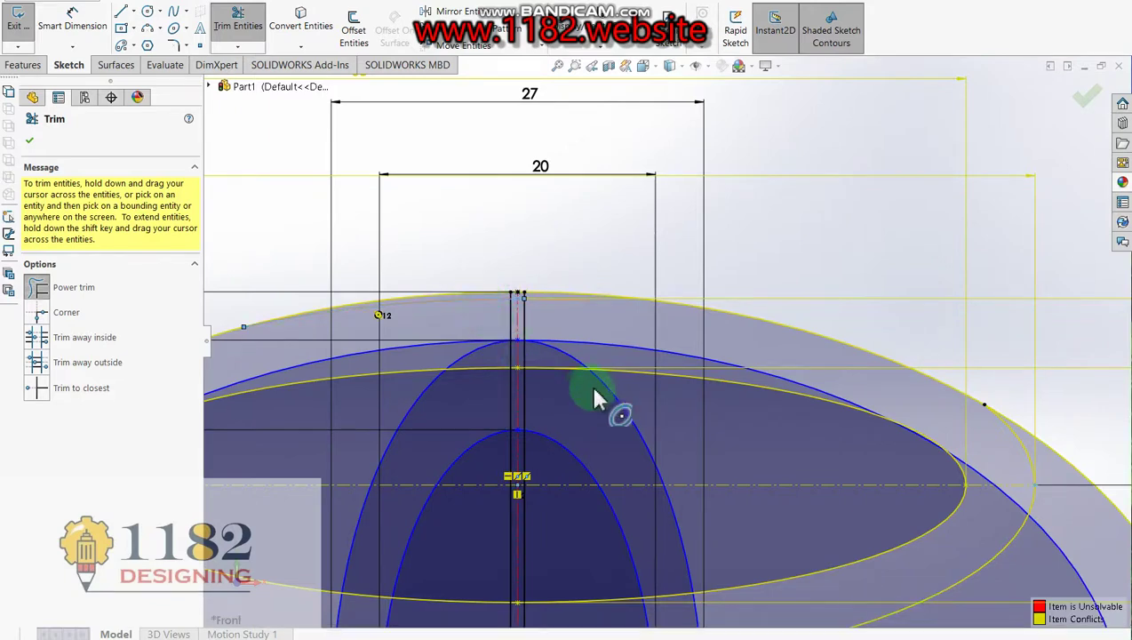
pyautogui.scroll(-2, 494, 315)
pyautogui.scroll(-1, 463, 266)
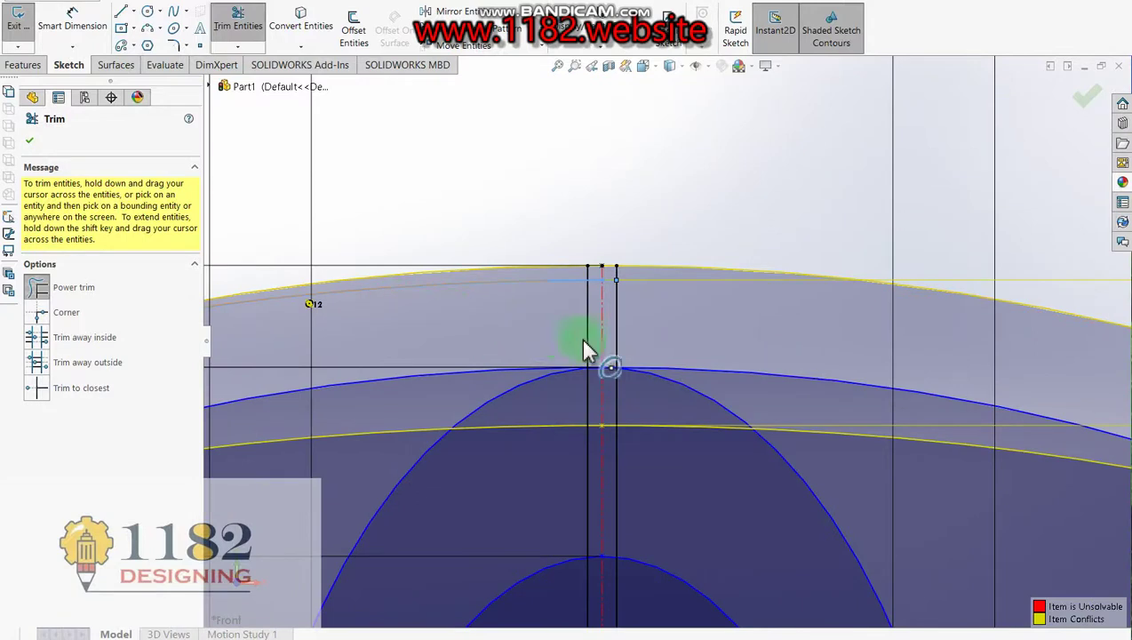
pyautogui.scroll(-1, 349, 189)
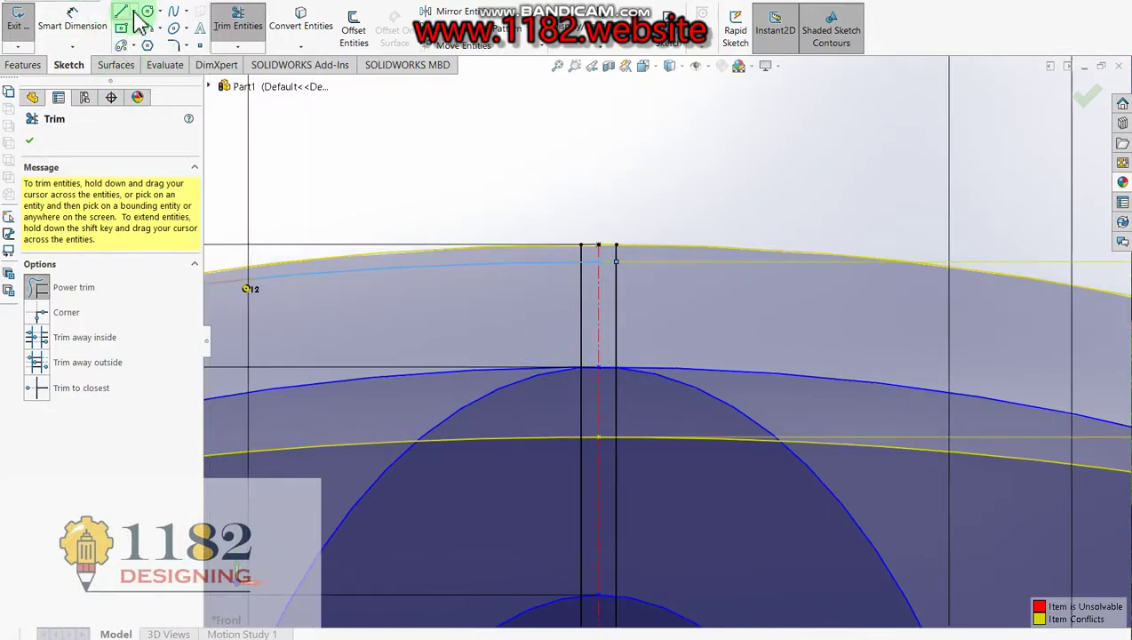
pyautogui.click(269, 27)
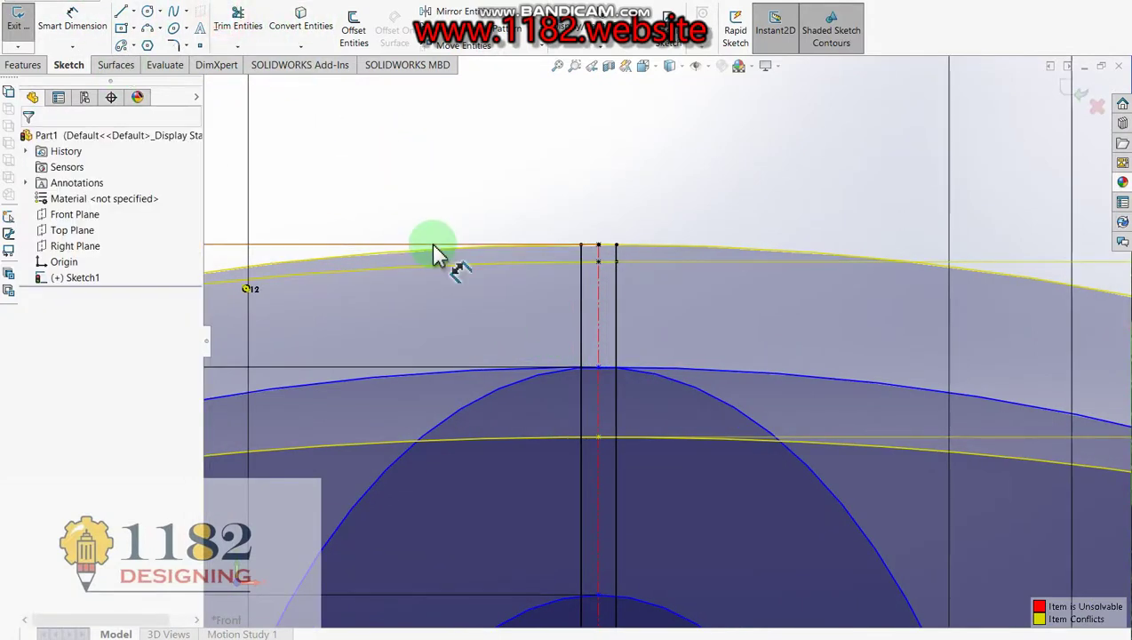
# Trim the top ellipse arc between the two strip lines and the left line above the apex
pyautogui.click(608, 360)
pyautogui.click(606, 379)
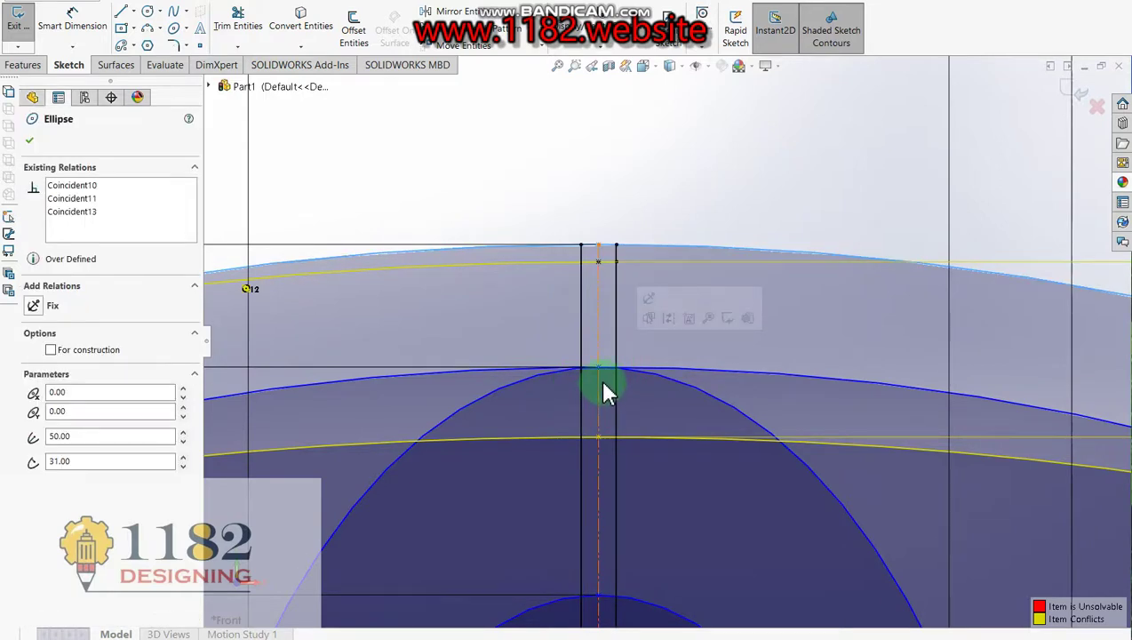
pyautogui.click(240, 25)
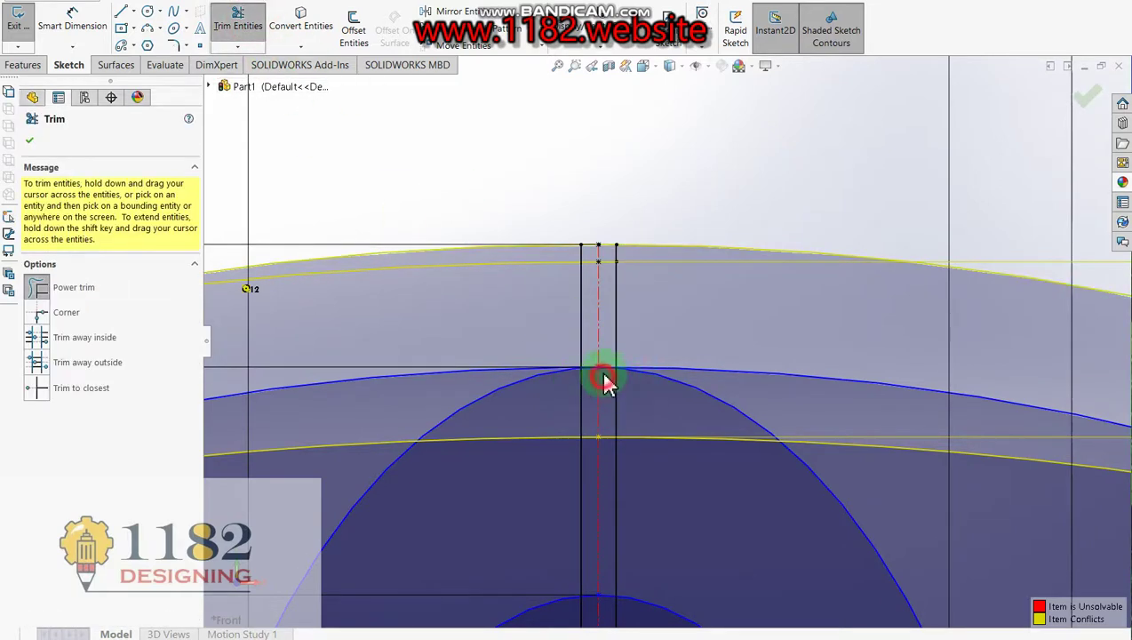
pyautogui.click(603, 376)
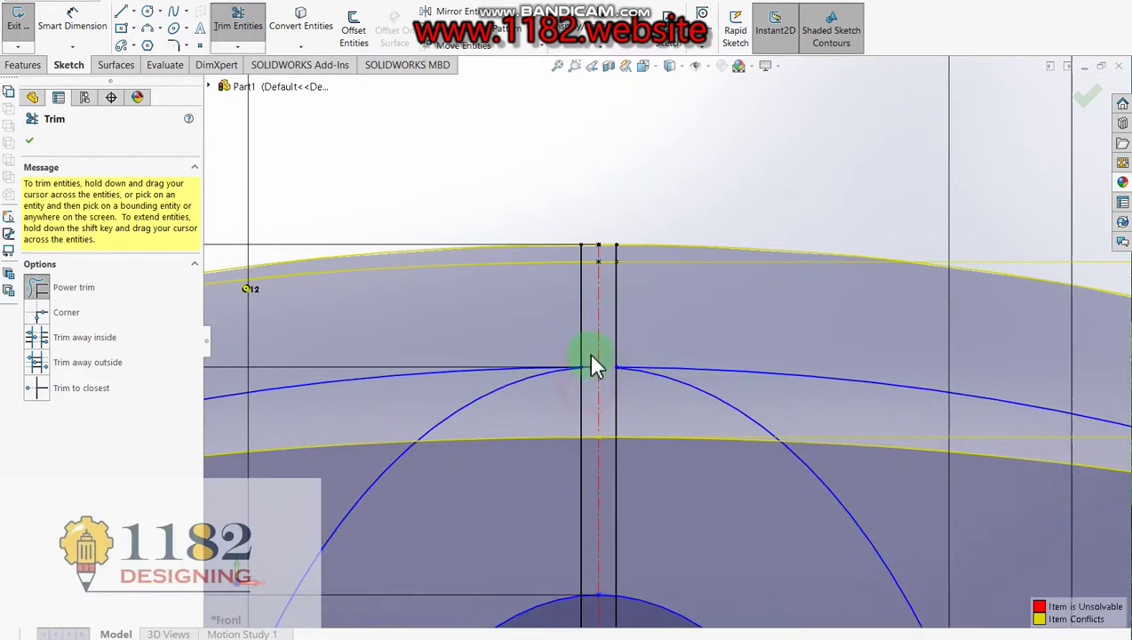
pyautogui.moveTo(578, 349); pyautogui.dragTo(592, 359)
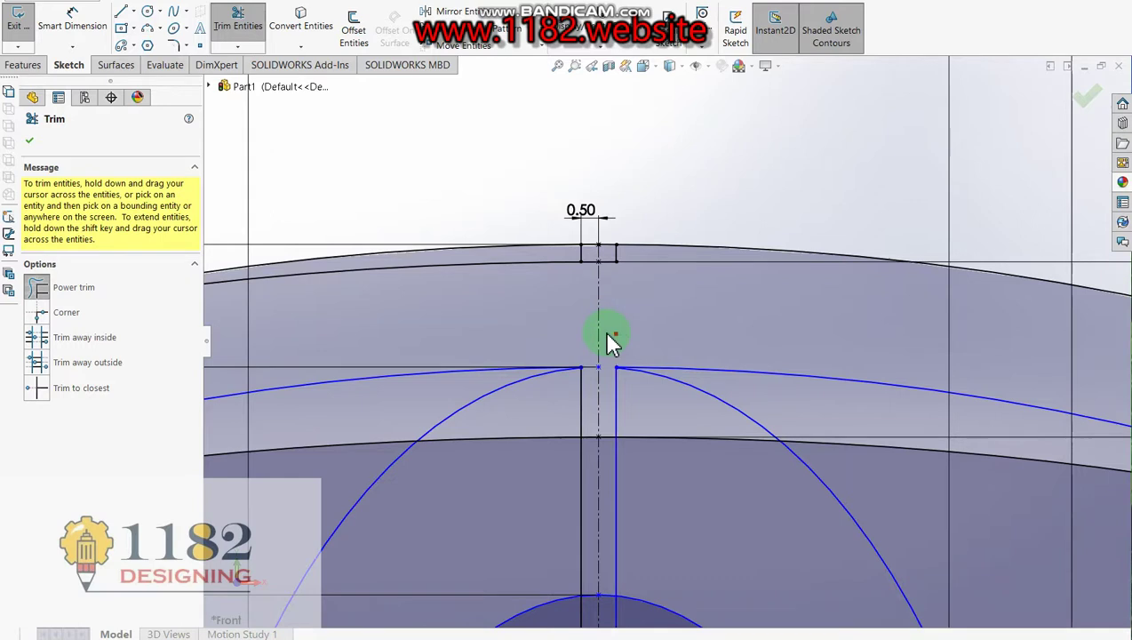
pyautogui.press('Escape')
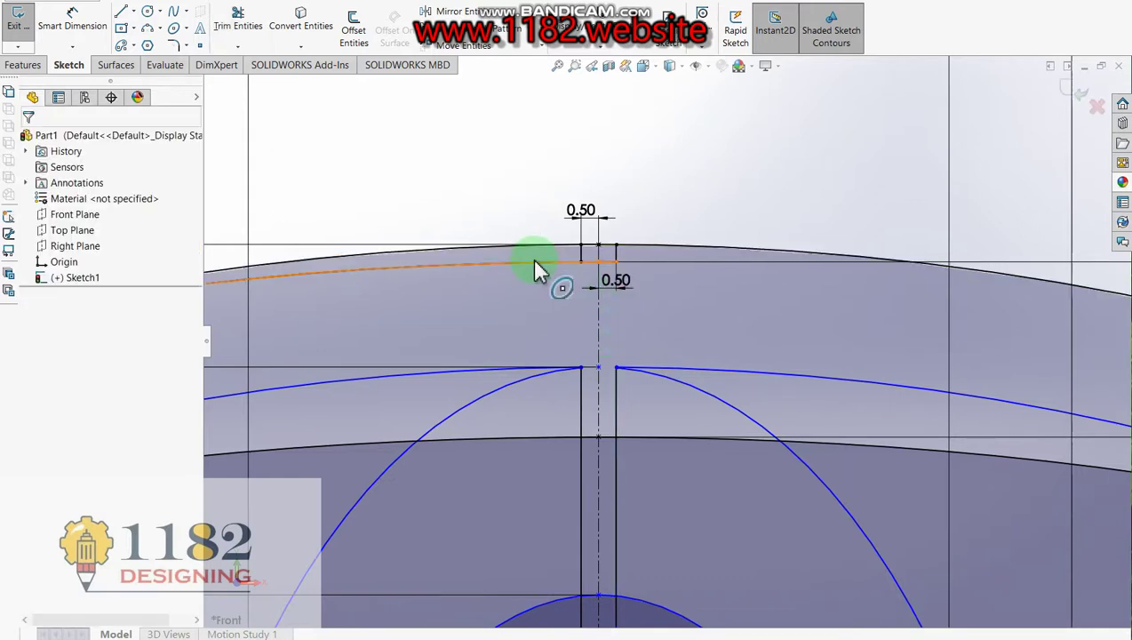
# Delete the extra offset curve and the short vertical segment with their 0.50 dimensions
pyautogui.click(531, 261)
pyautogui.press('Delete')
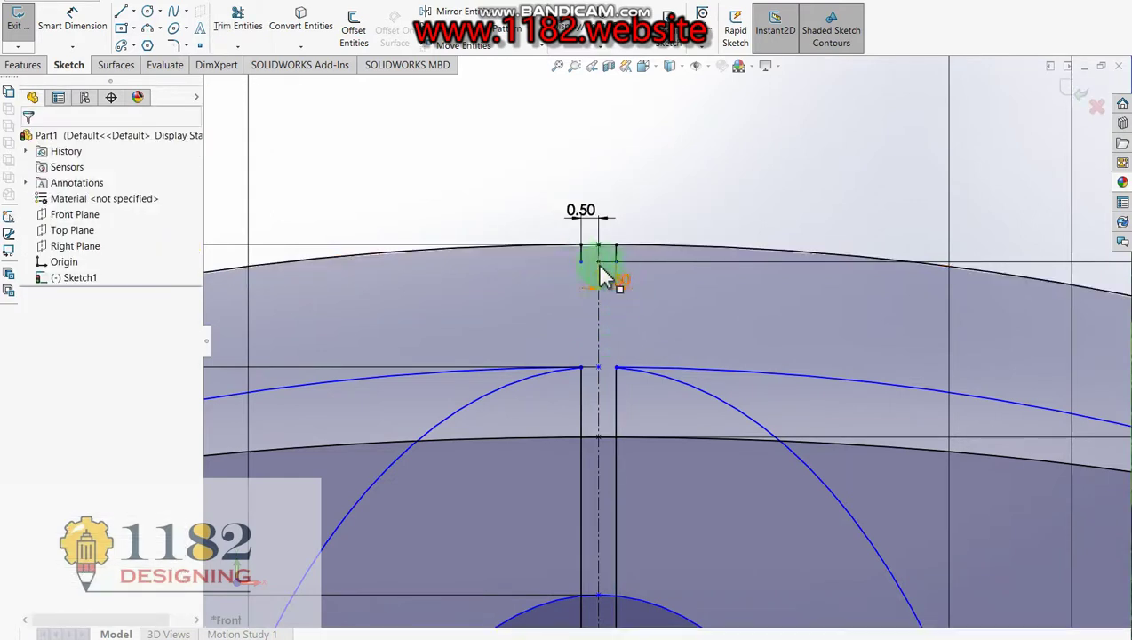
pyautogui.click(584, 267)
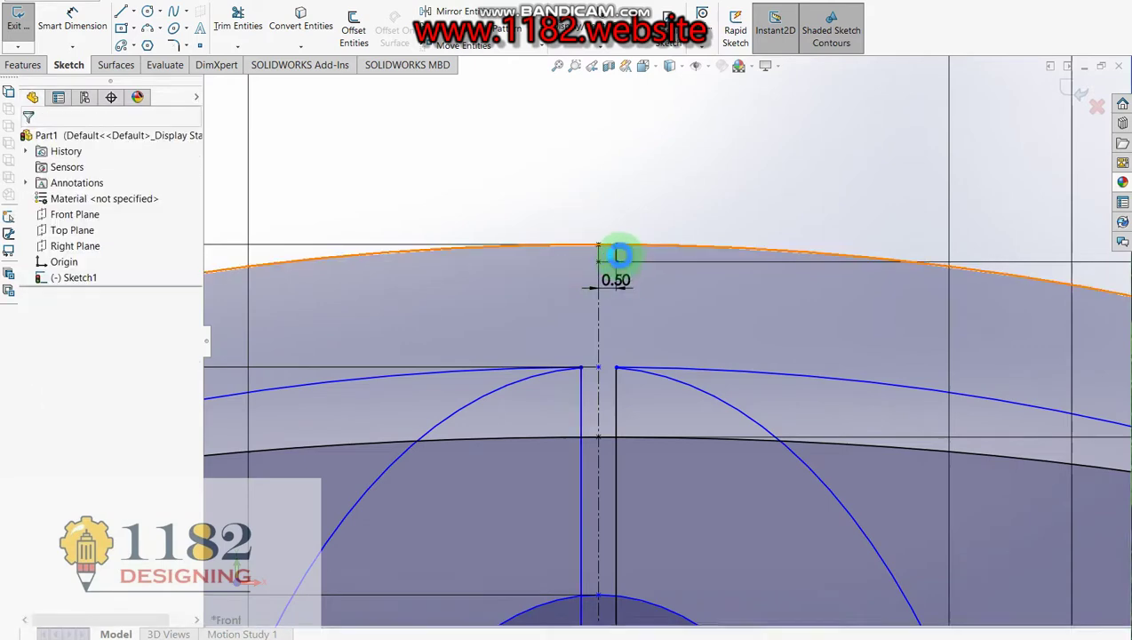
pyautogui.press('Delete')
pyautogui.scroll(2, 608, 356)
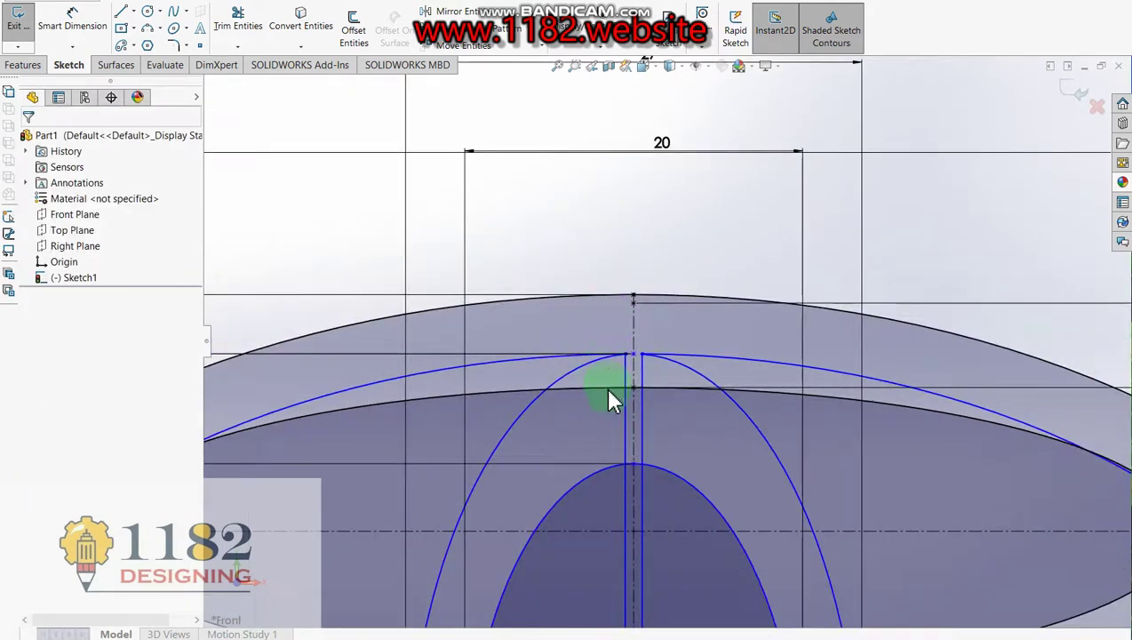
# Trim the strip's vertical line pieces below the top arcs
pyautogui.scroll(2, 622, 391)
pyautogui.scroll(-3, 640, 382)
pyautogui.scroll(-1, 654, 360)
pyautogui.scroll(-2, 614, 311)
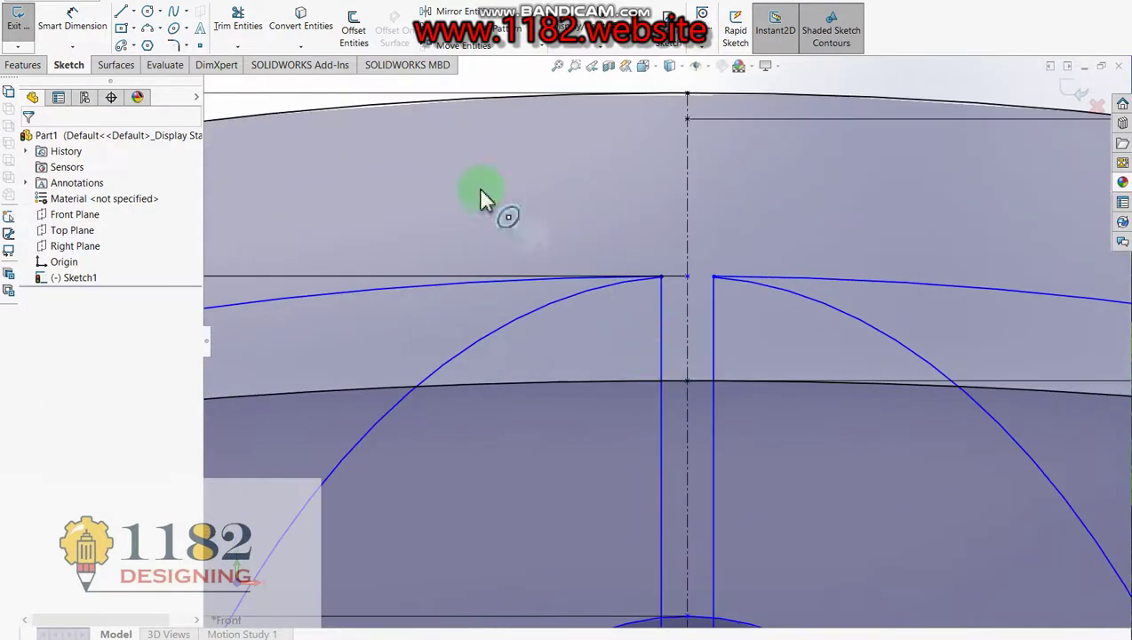
pyautogui.click(238, 24)
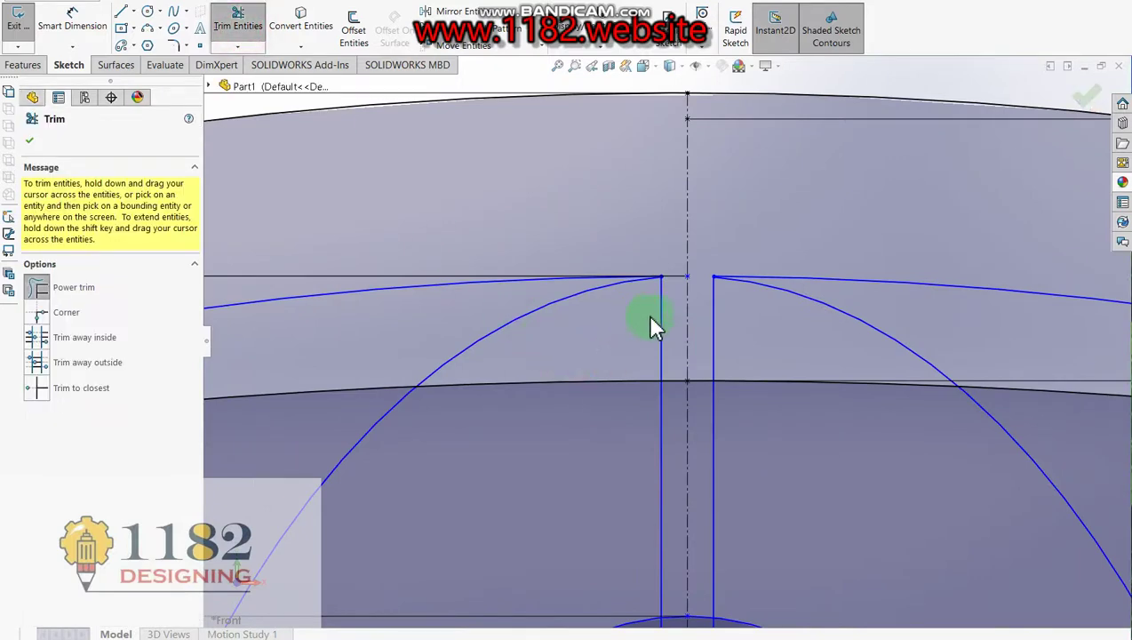
pyautogui.moveTo(658, 312); pyautogui.dragTo(666, 311)
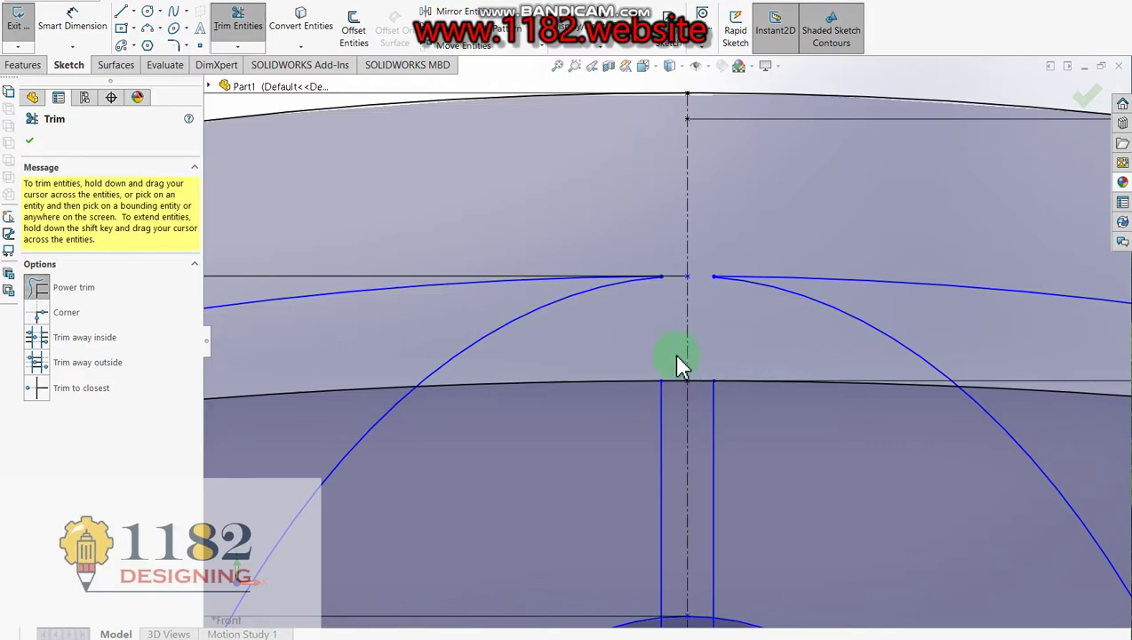
pyautogui.scroll(1, 667, 364)
pyautogui.scroll(2, 623, 374)
pyautogui.scroll(2, 689, 367)
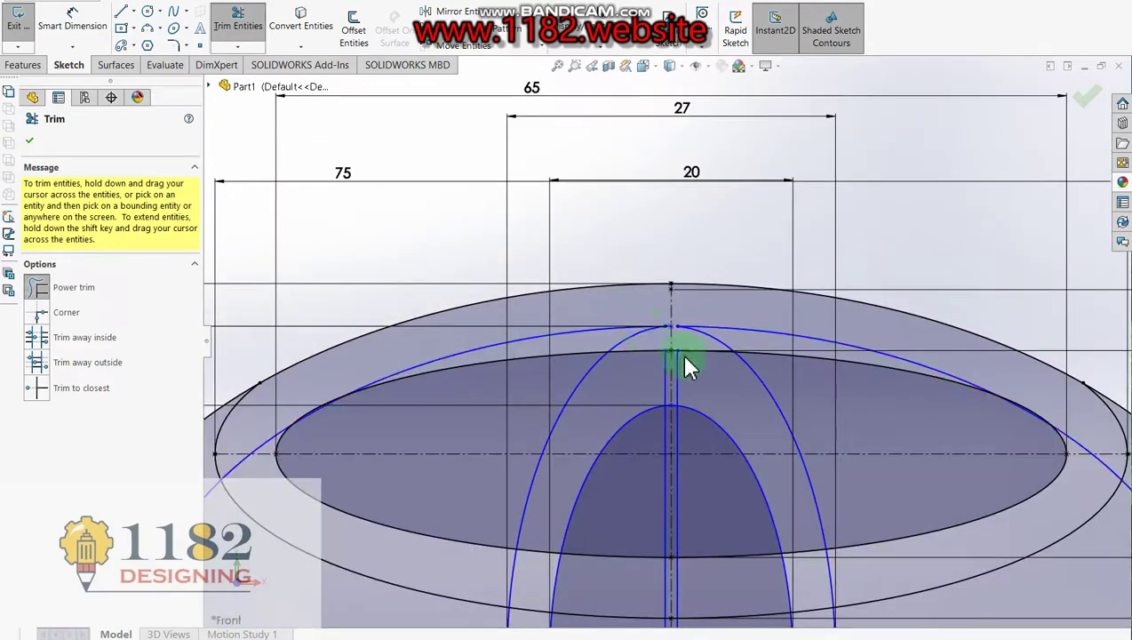
pyautogui.scroll(2, 675, 391)
pyautogui.scroll(-1, 668, 421)
pyautogui.scroll(-2, 666, 434)
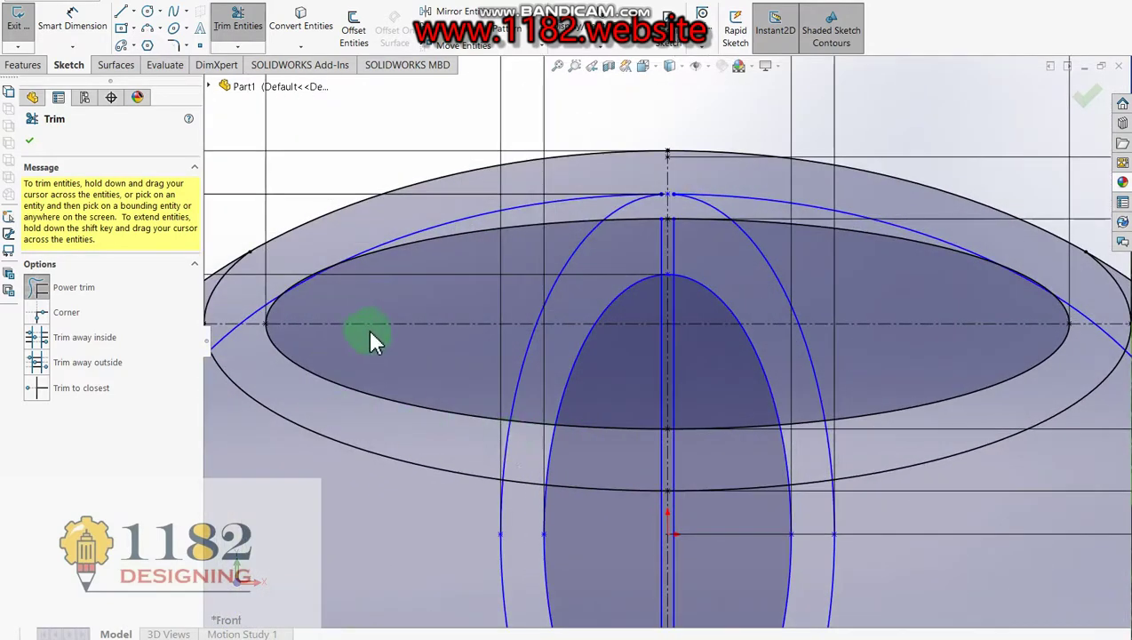
pyautogui.scroll(1, 371, 335)
pyautogui.scroll(-2, 359, 319)
pyautogui.scroll(-1, 444, 304)
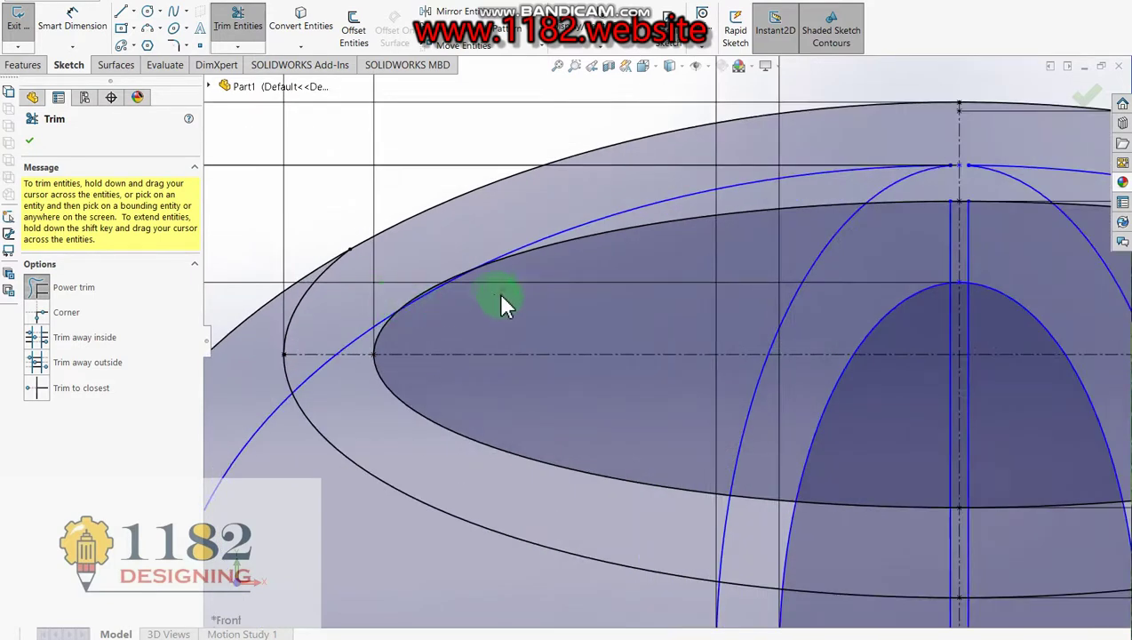
# Trim the inner ellipse arcs overlapping the blue curve and a short arc on the left
pyautogui.moveTo(611, 242); pyautogui.dragTo(625, 230)
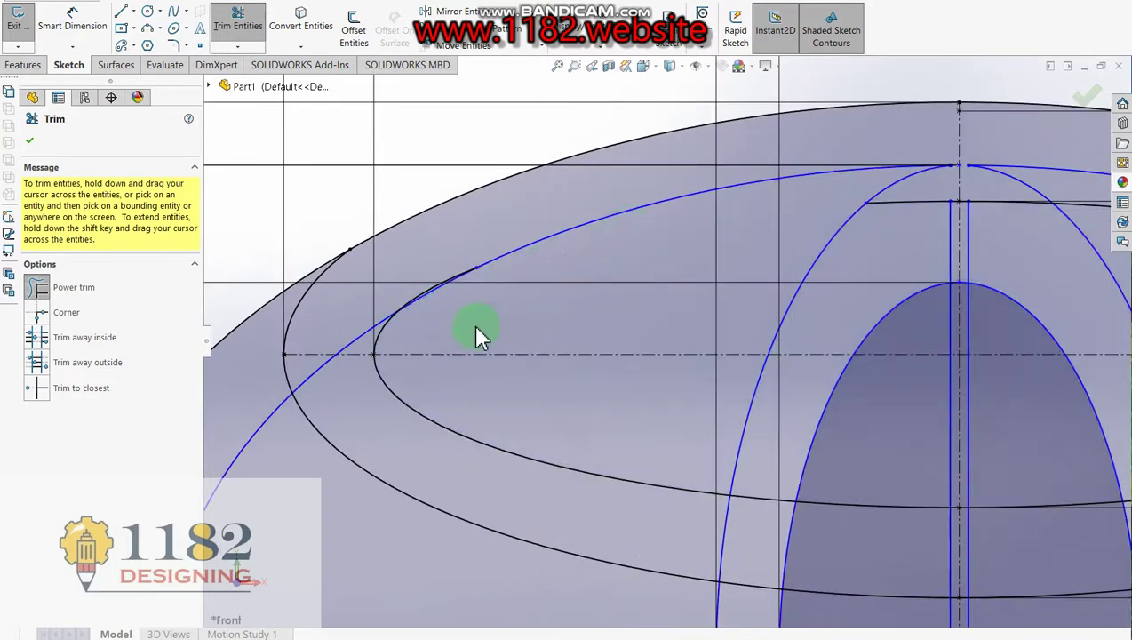
pyautogui.scroll(-2, 444, 321)
pyautogui.moveTo(485, 281); pyautogui.dragTo(488, 285)
pyautogui.scroll(2, 356, 322)
pyautogui.scroll(1, 498, 312)
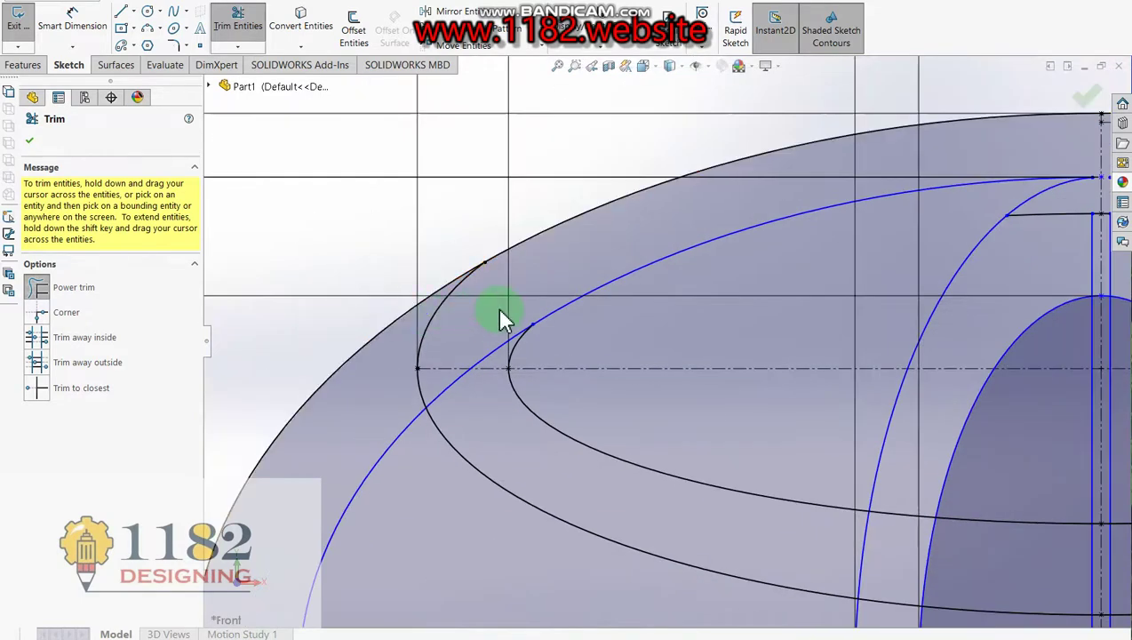
pyautogui.moveTo(426, 387); pyautogui.dragTo(404, 401)
pyautogui.press('z')
pyautogui.scroll(-1, 534, 401)
pyautogui.scroll(-2, 561, 369)
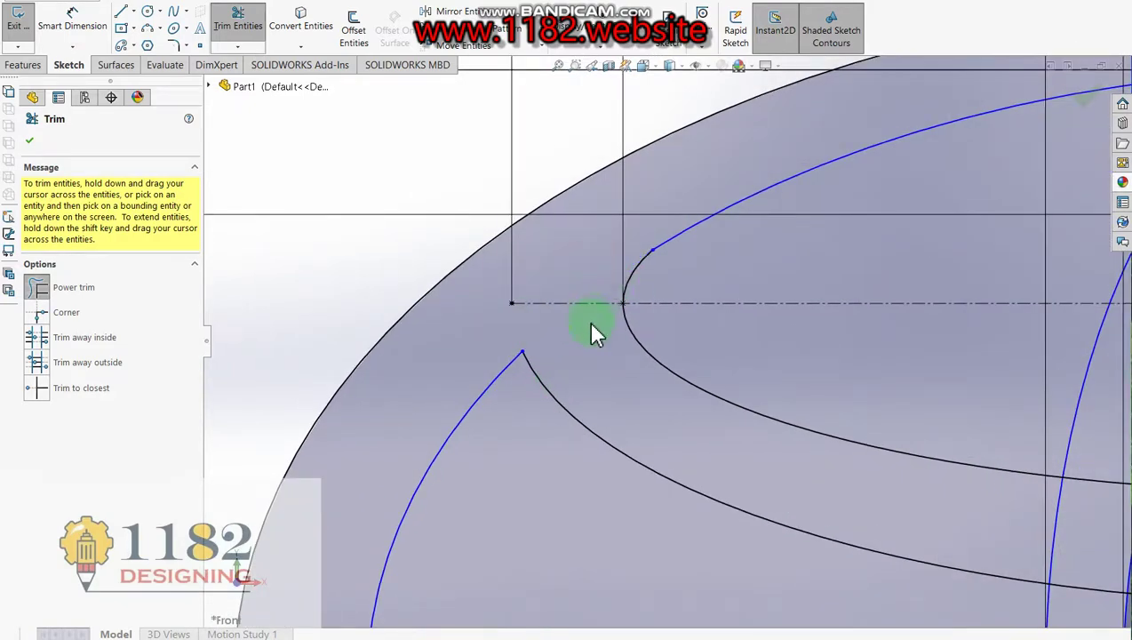
pyautogui.scroll(3, 890, 347)
pyautogui.scroll(2, 896, 332)
pyautogui.scroll(-2, 653, 258)
pyautogui.scroll(-2, 648, 251)
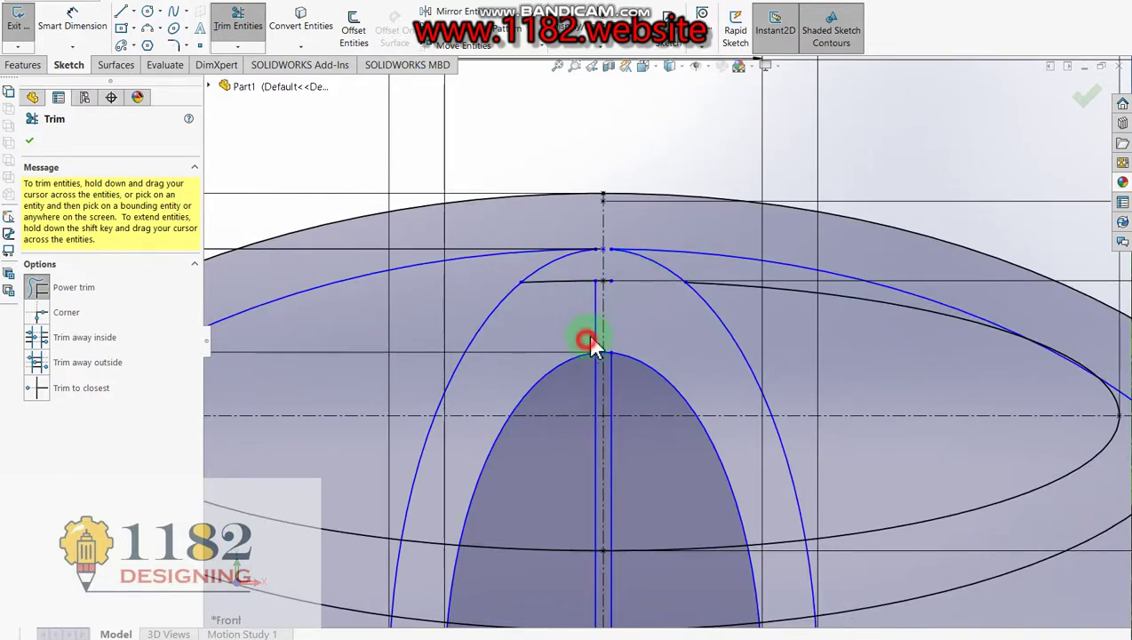
# Trim away the remaining short lines near the ellipse top
pyautogui.moveTo(582, 298); pyautogui.dragTo(586, 275)
pyautogui.scroll(-2, 598, 282)
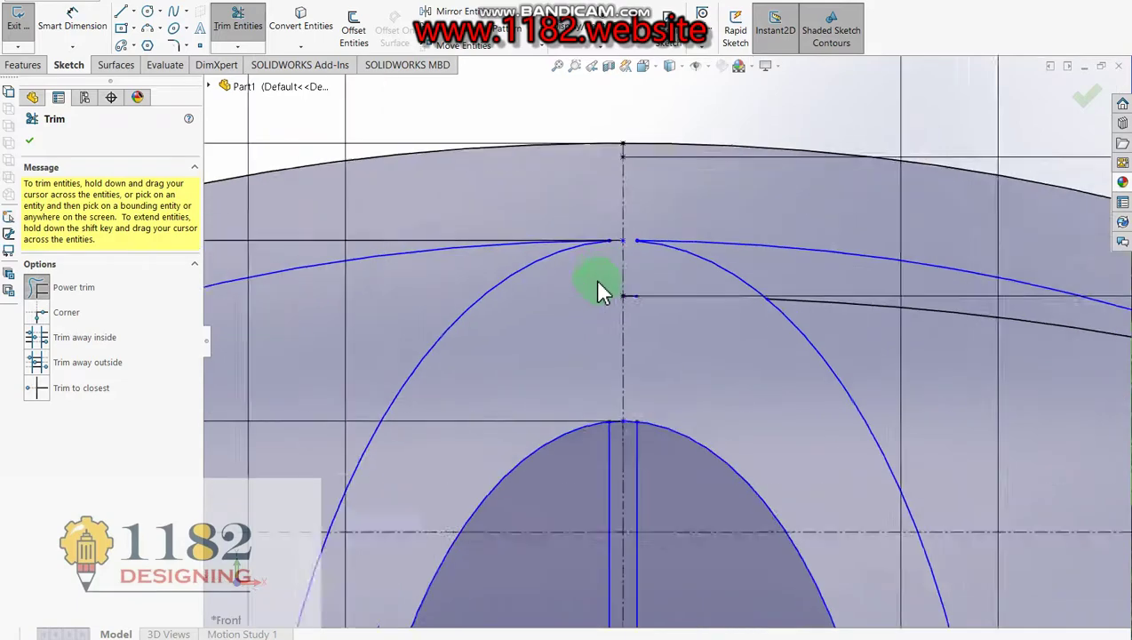
pyautogui.scroll(-2, 622, 302)
pyautogui.scroll(2, 634, 267)
pyautogui.scroll(1, 636, 316)
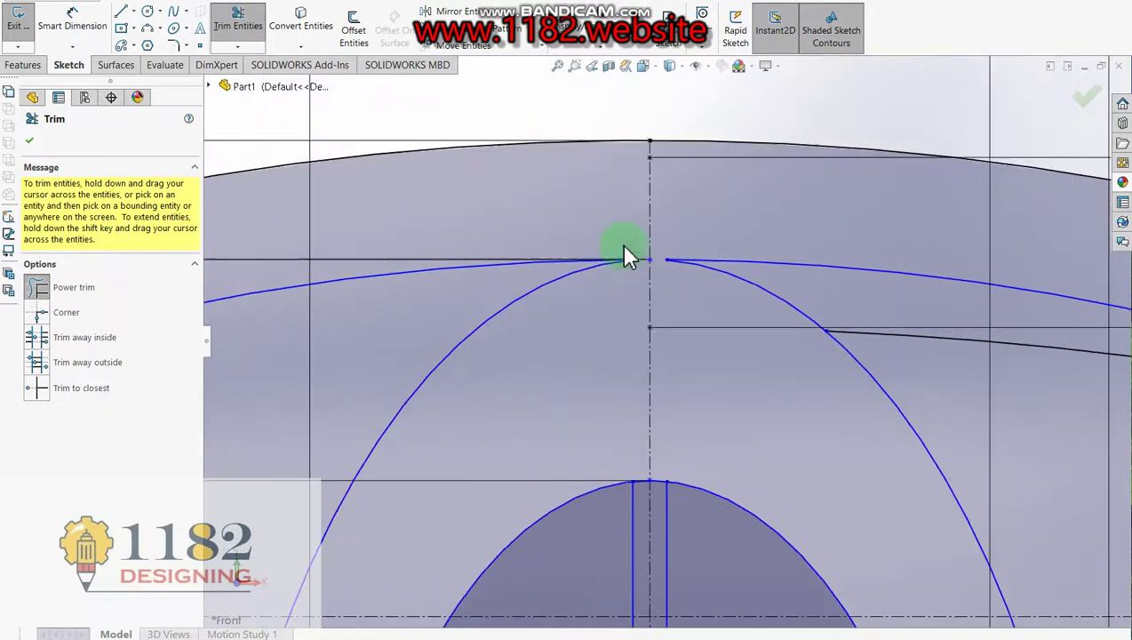
pyautogui.scroll(-2, 626, 252)
pyautogui.scroll(2, 652, 273)
pyautogui.scroll(1, 669, 322)
pyautogui.scroll(1, 715, 404)
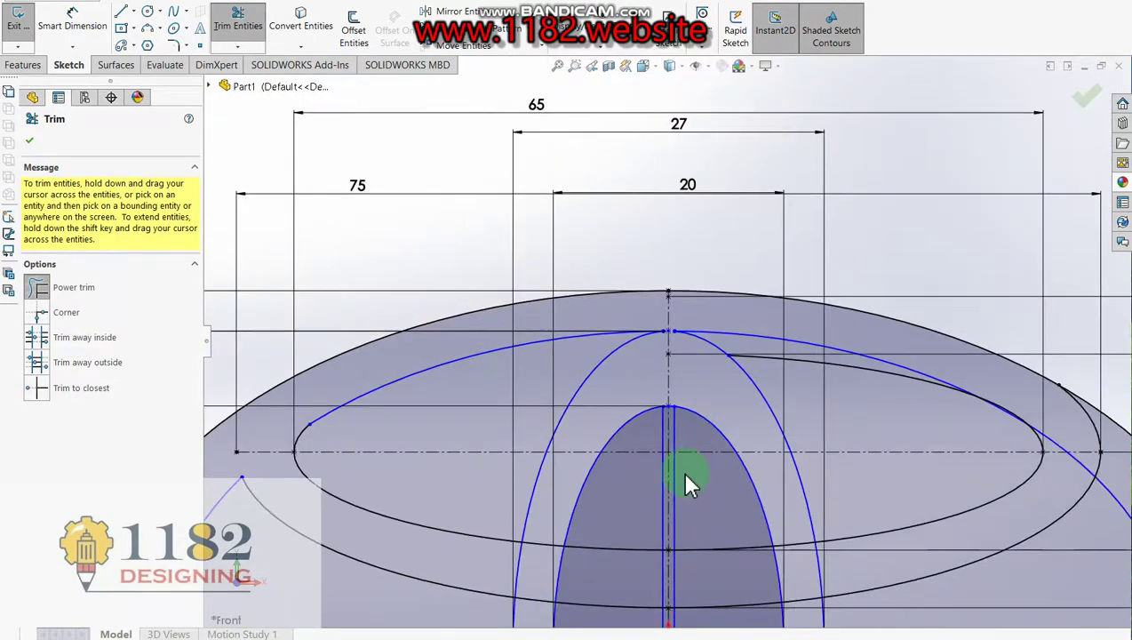
pyautogui.scroll(1, 683, 473)
pyautogui.scroll(-3, 791, 349)
pyautogui.click(762, 397)
pyautogui.scroll(2, 760, 392)
pyautogui.scroll(-2, 813, 420)
pyautogui.scroll(-2, 783, 302)
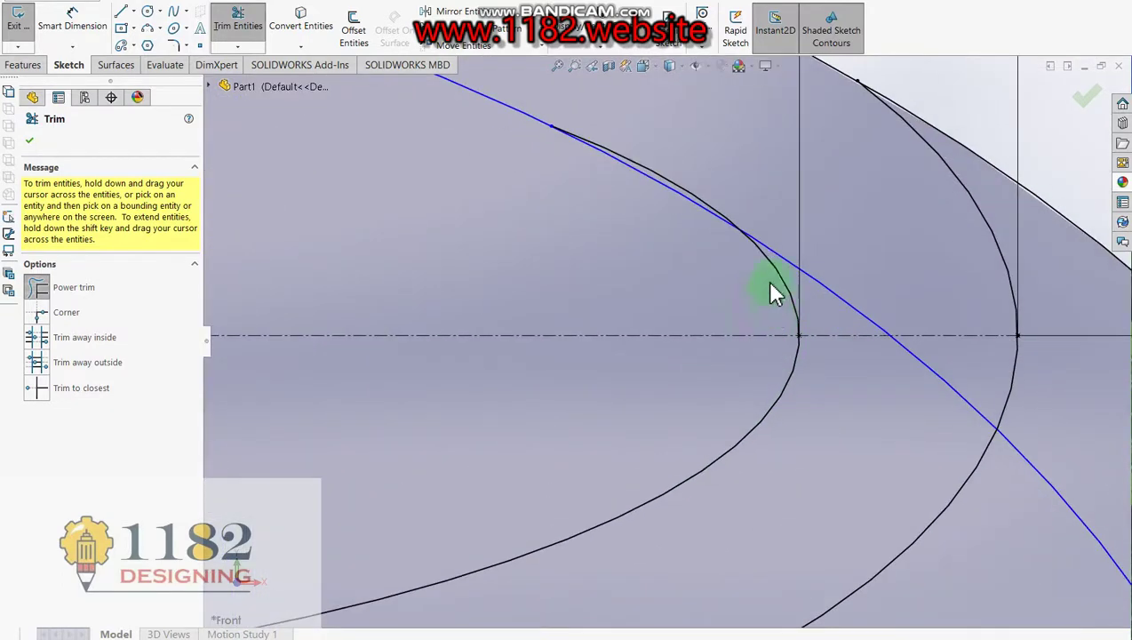
# Trim the inner and outer arcs along the blue curve and the inner ellipse's lower arc
pyautogui.click(689, 190)
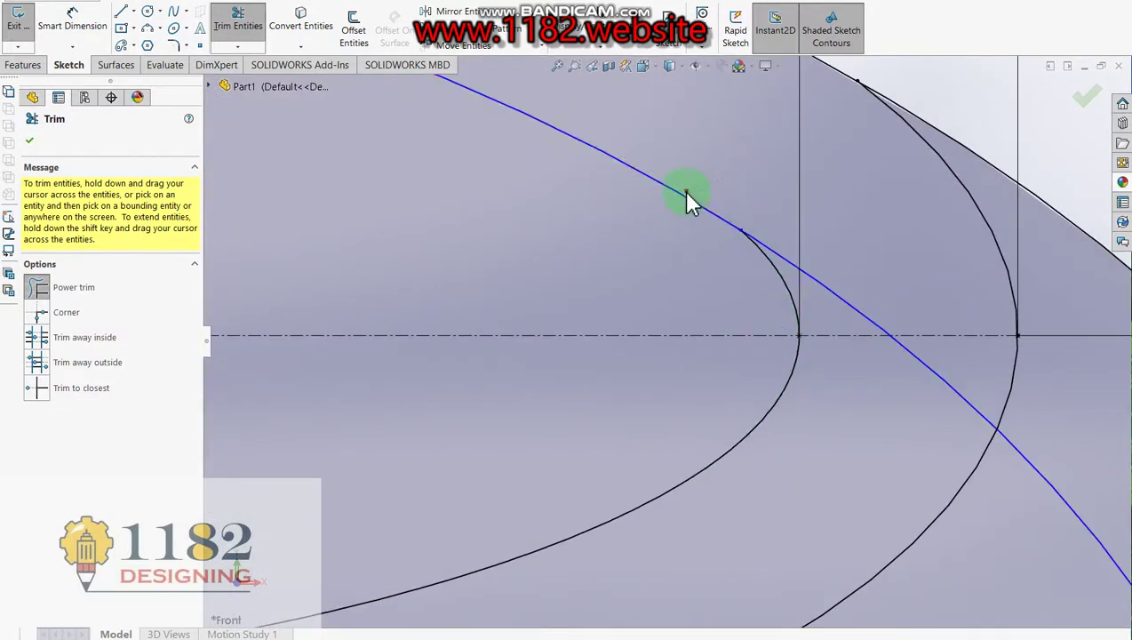
pyautogui.click(954, 207)
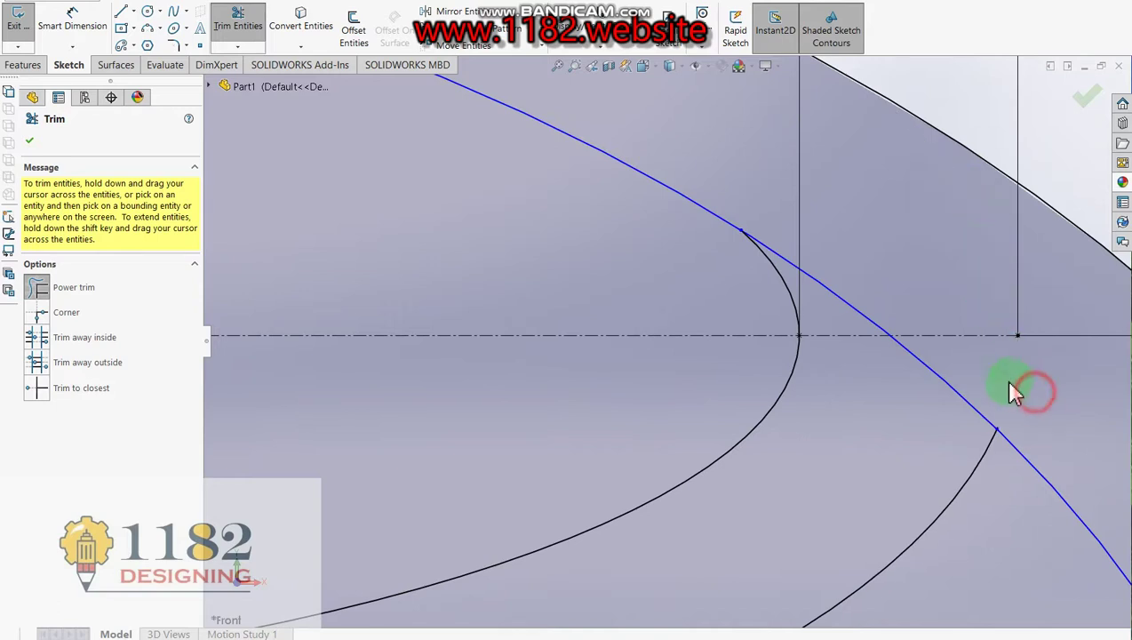
pyautogui.scroll(3, 889, 435)
pyautogui.scroll(-2, 871, 369)
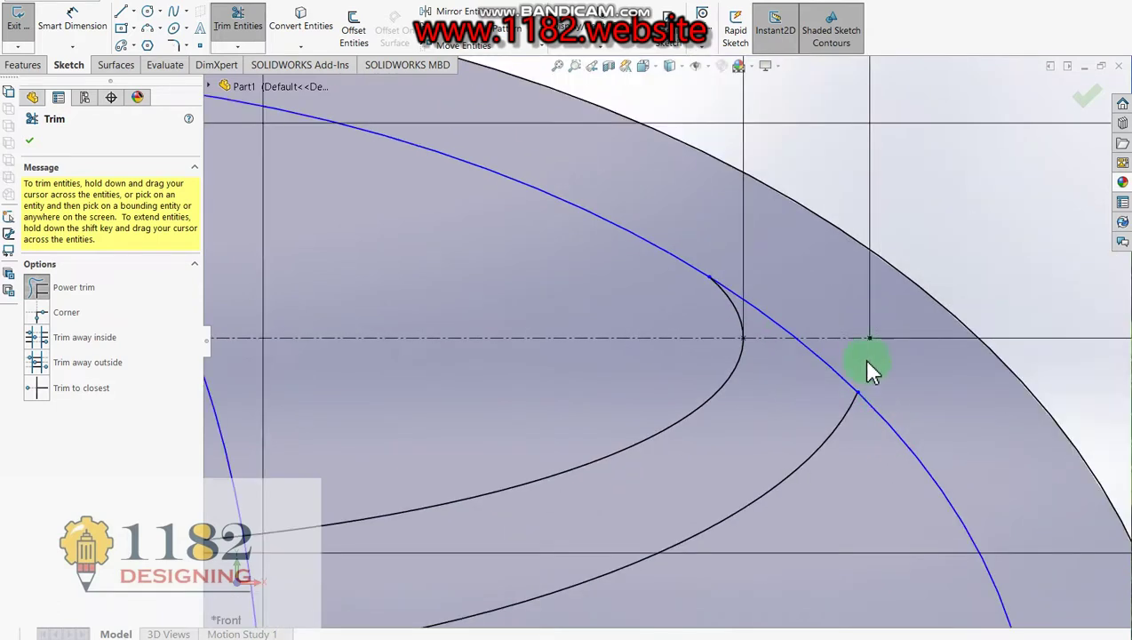
pyautogui.click(782, 286)
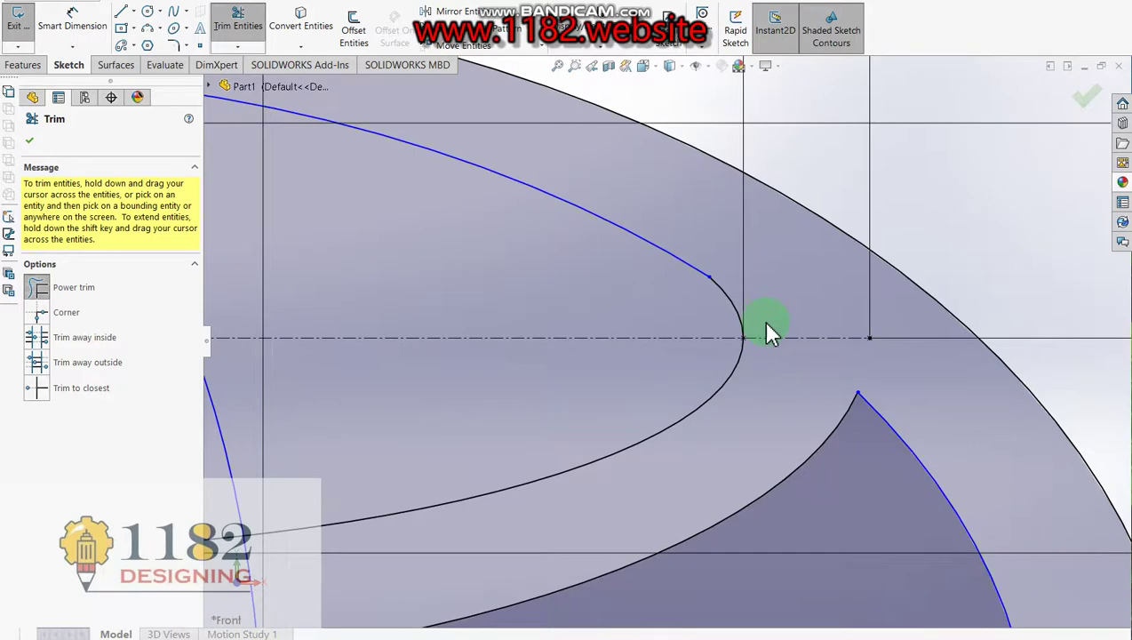
pyautogui.scroll(2, 765, 328)
pyautogui.scroll(2, 669, 311)
pyautogui.click(686, 334)
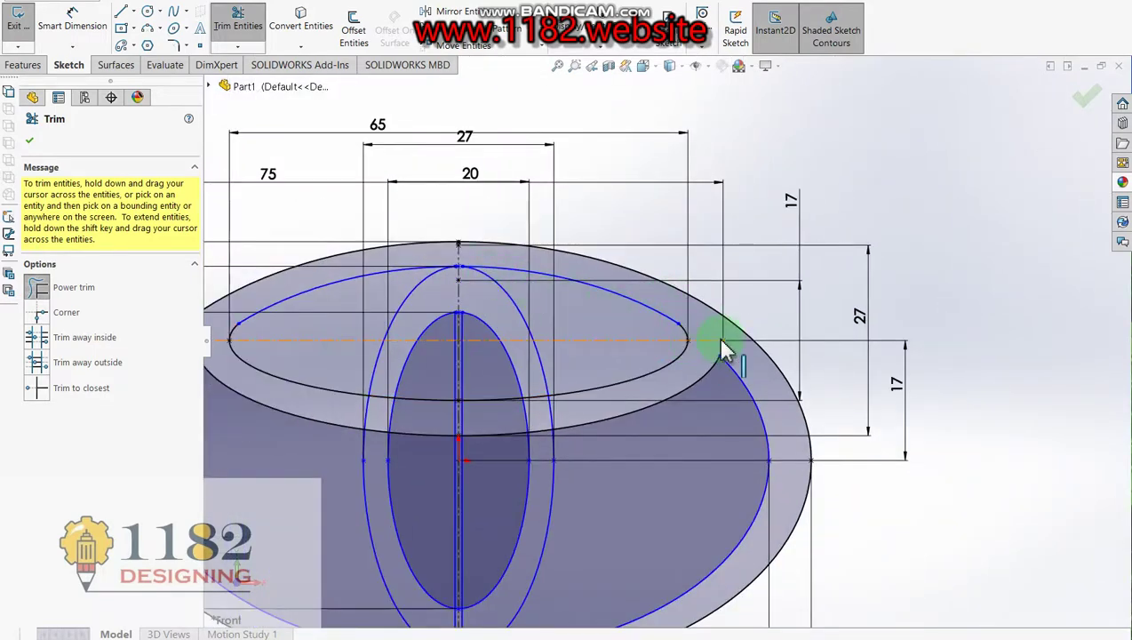
# Trim the ellipse bottom between the two vertical strip lines, then exit trimming
pyautogui.scroll(3, 503, 380)
pyautogui.scroll(-2, 515, 384)
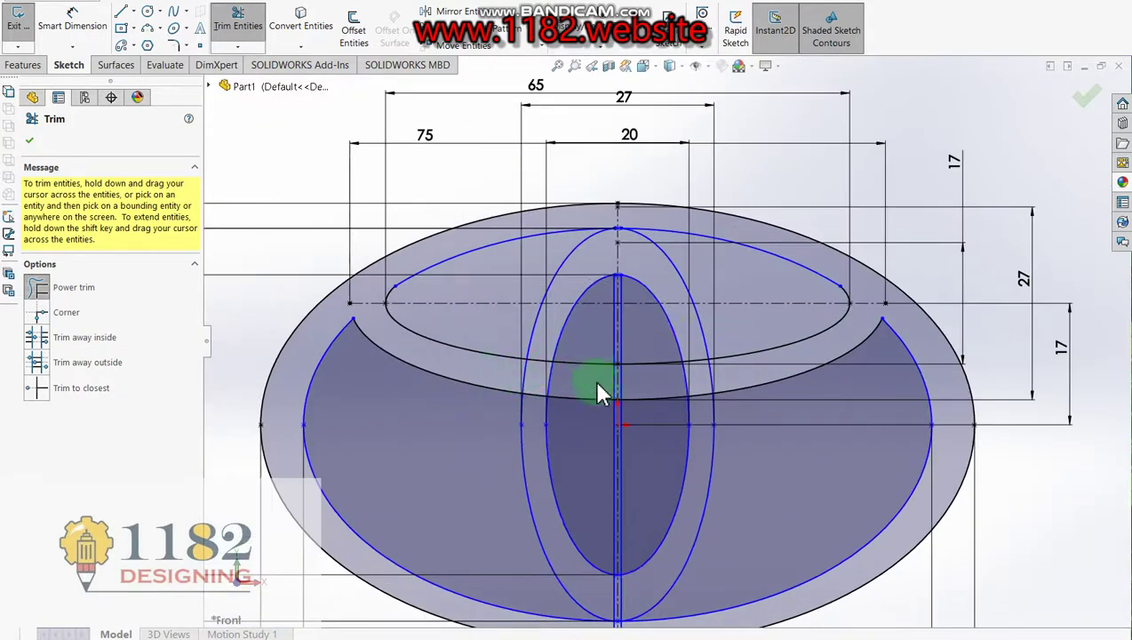
pyautogui.scroll(-3, 653, 544)
pyautogui.scroll(1, 657, 536)
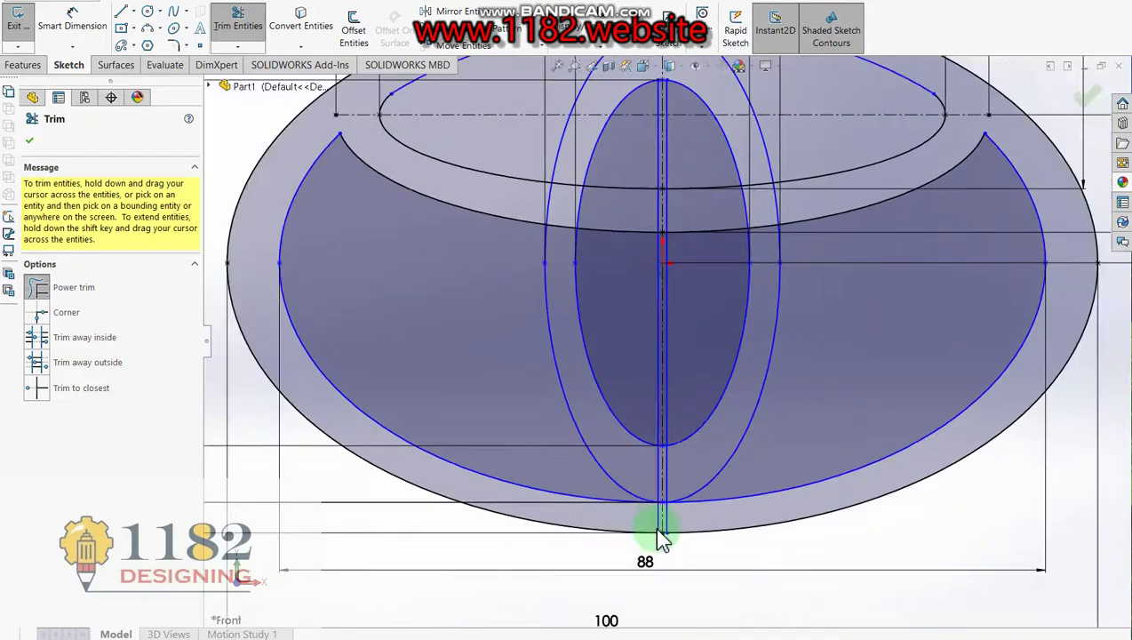
pyautogui.scroll(-3, 667, 529)
pyautogui.scroll(-2, 669, 408)
pyautogui.scroll(-2, 668, 360)
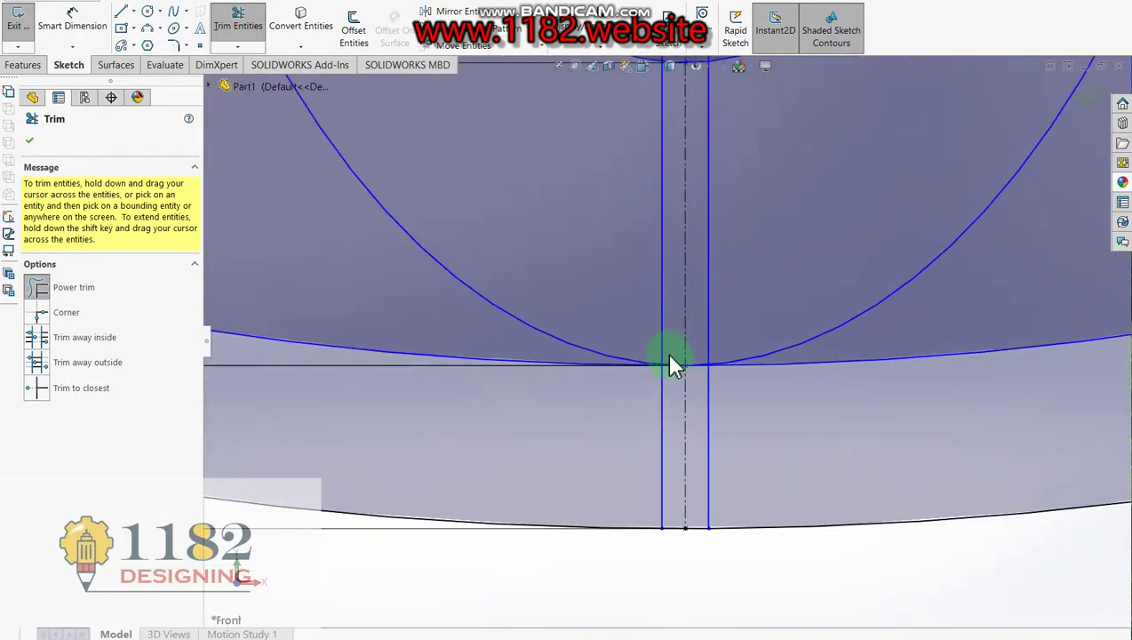
pyautogui.moveTo(670, 363)
pyautogui.mouseDown()
pyautogui.moveTo(696, 352)
pyautogui.moveTo(746, 435)
pyautogui.moveTo(704, 451)
pyautogui.mouseUp()
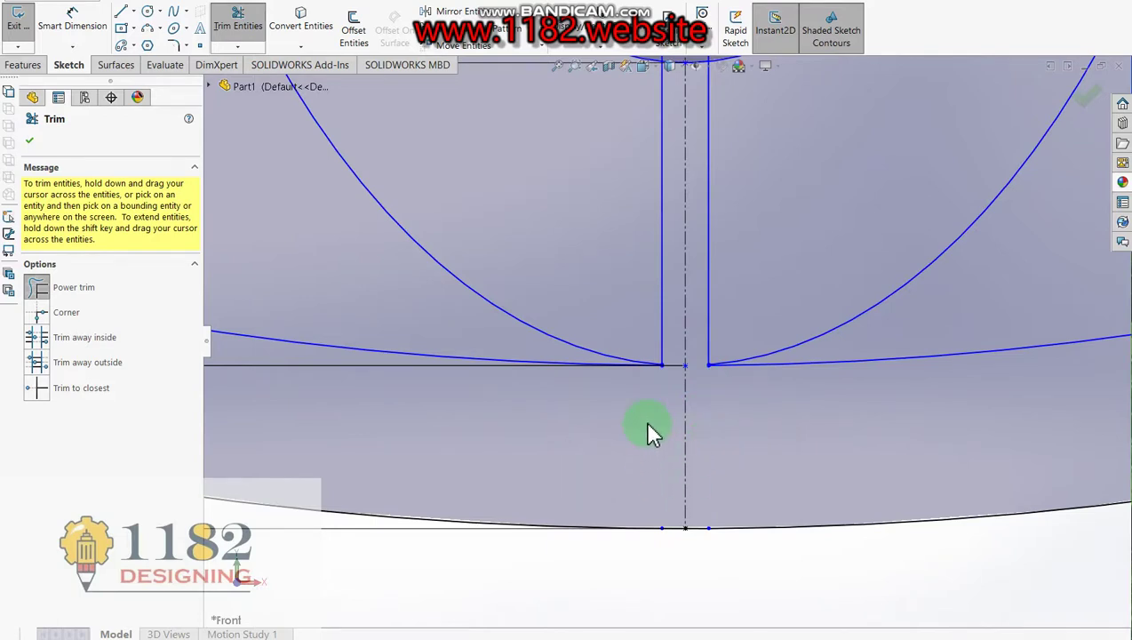
pyautogui.scroll(3, 651, 416)
pyautogui.scroll(-2, 650, 267)
pyautogui.scroll(-2, 697, 316)
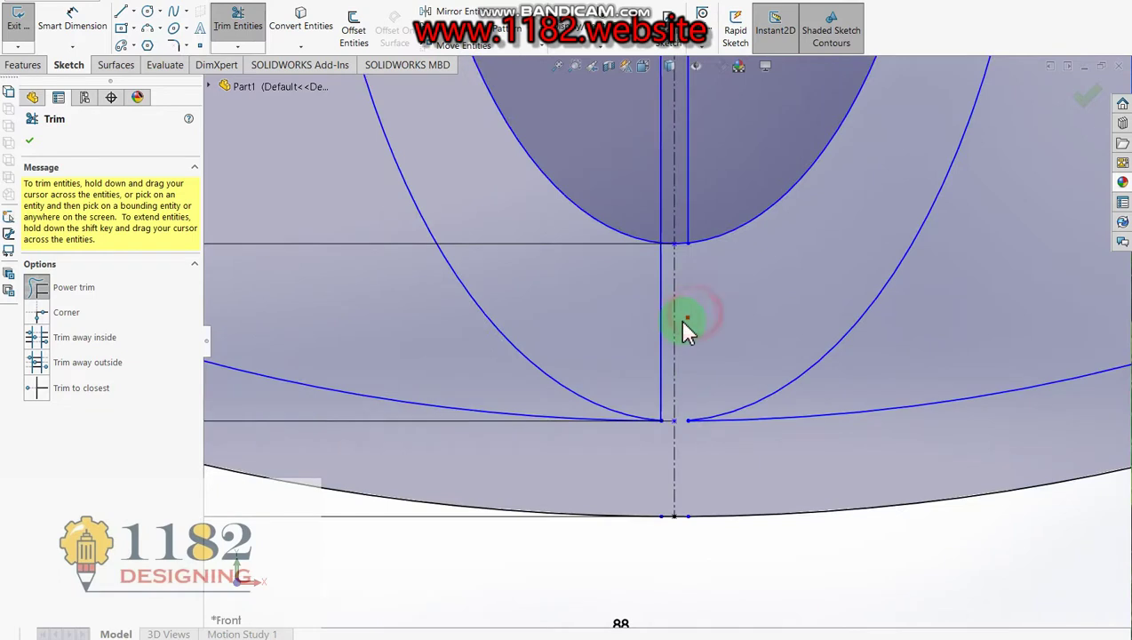
pyautogui.click(652, 353)
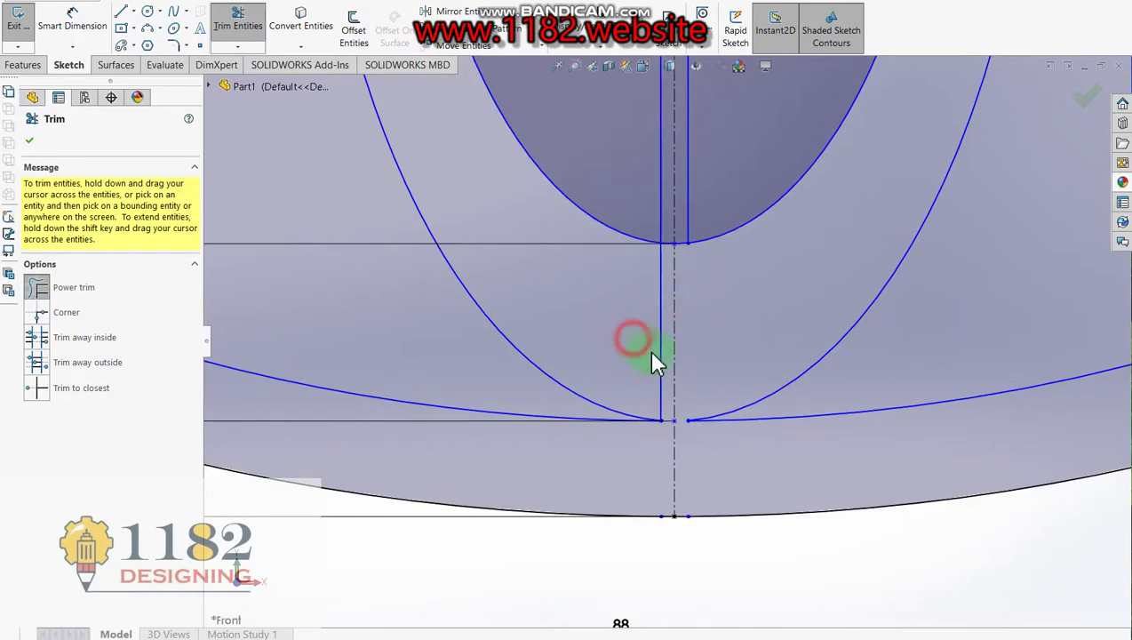
pyautogui.scroll(-1, 687, 460)
pyautogui.scroll(-3, 680, 441)
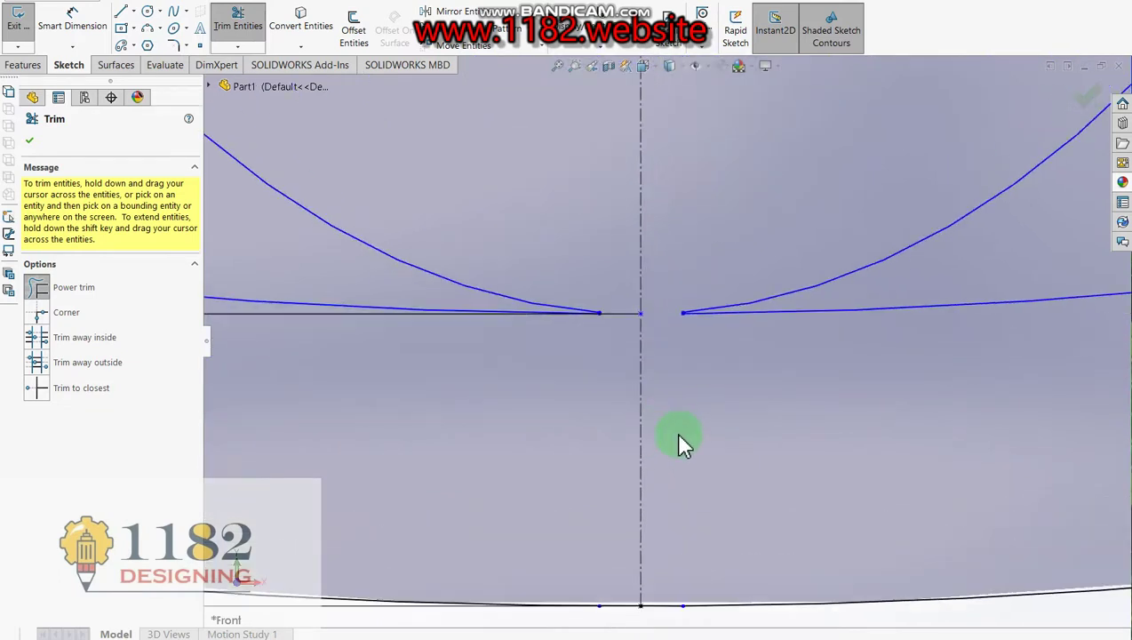
pyautogui.scroll(2, 673, 498)
pyautogui.scroll(-2, 671, 538)
pyautogui.scroll(-2, 652, 430)
pyautogui.scroll(-2, 700, 348)
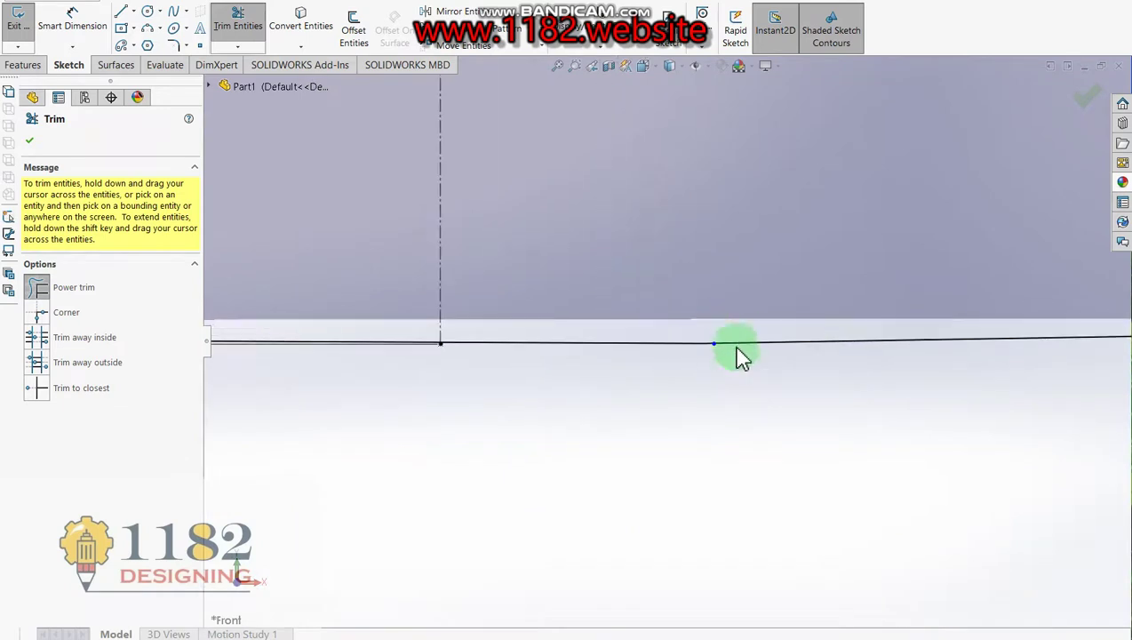
pyautogui.scroll(-2, 740, 354)
pyautogui.scroll(-2, 687, 336)
pyautogui.scroll(-1, 682, 336)
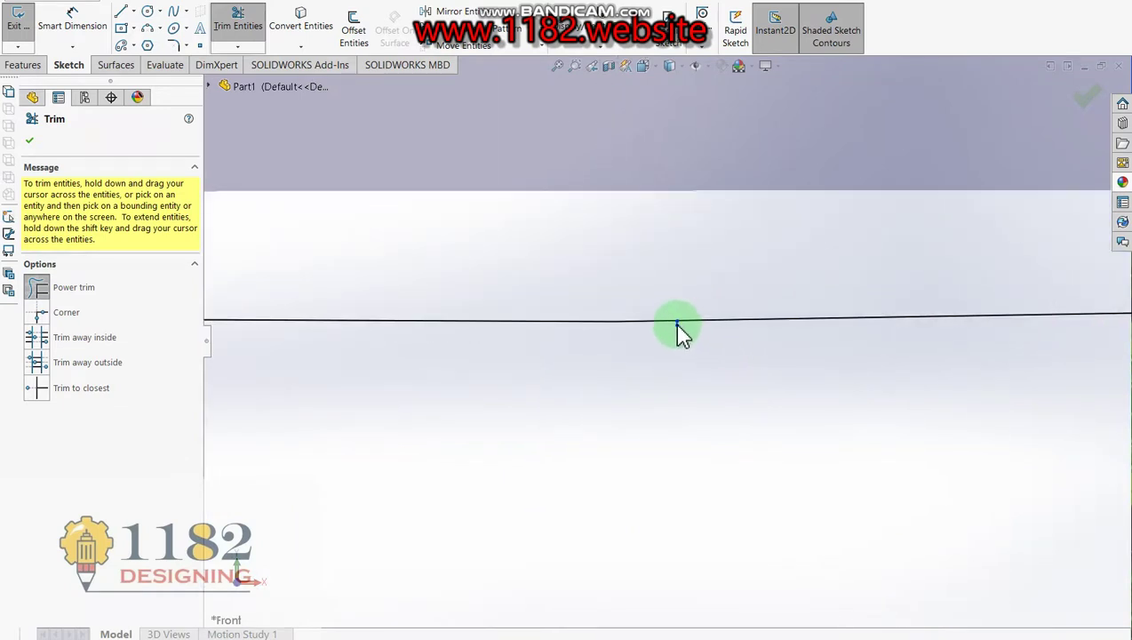
pyautogui.scroll(-1, 682, 333)
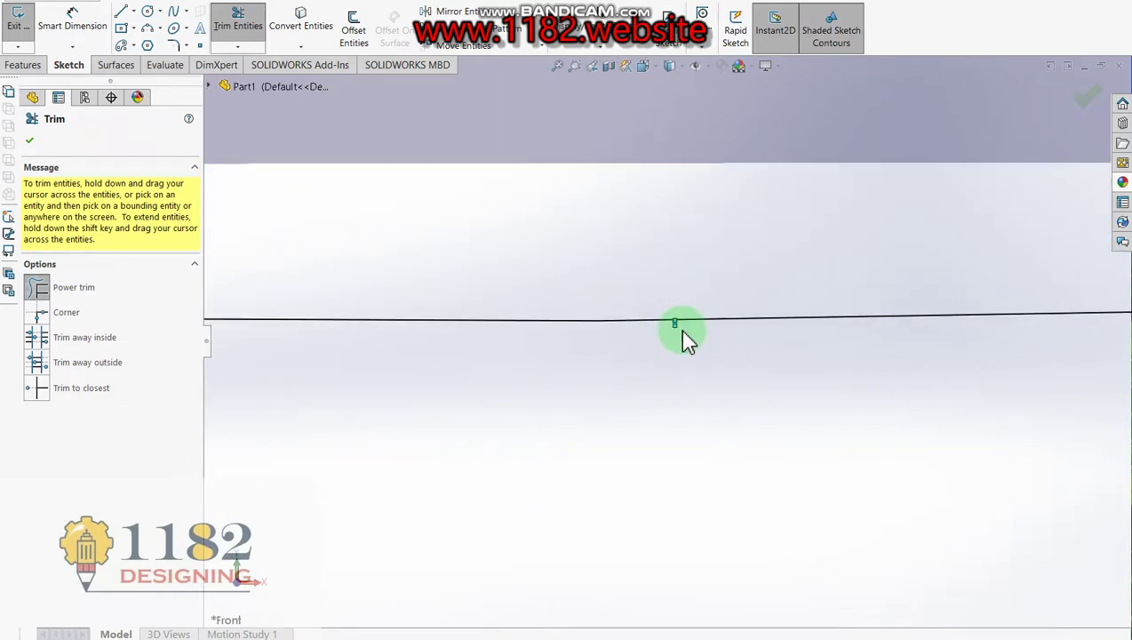
pyautogui.press('Escape')
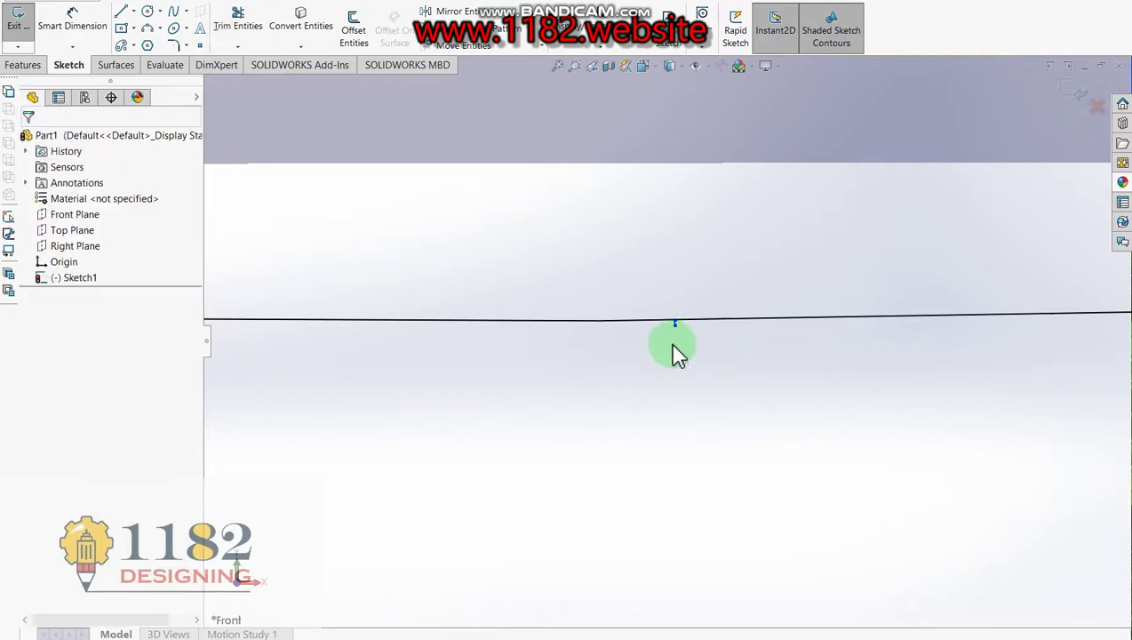
pyautogui.scroll(-2, 683, 333)
pyautogui.click(672, 331)
pyautogui.click(652, 347)
pyautogui.scroll(3, 558, 354)
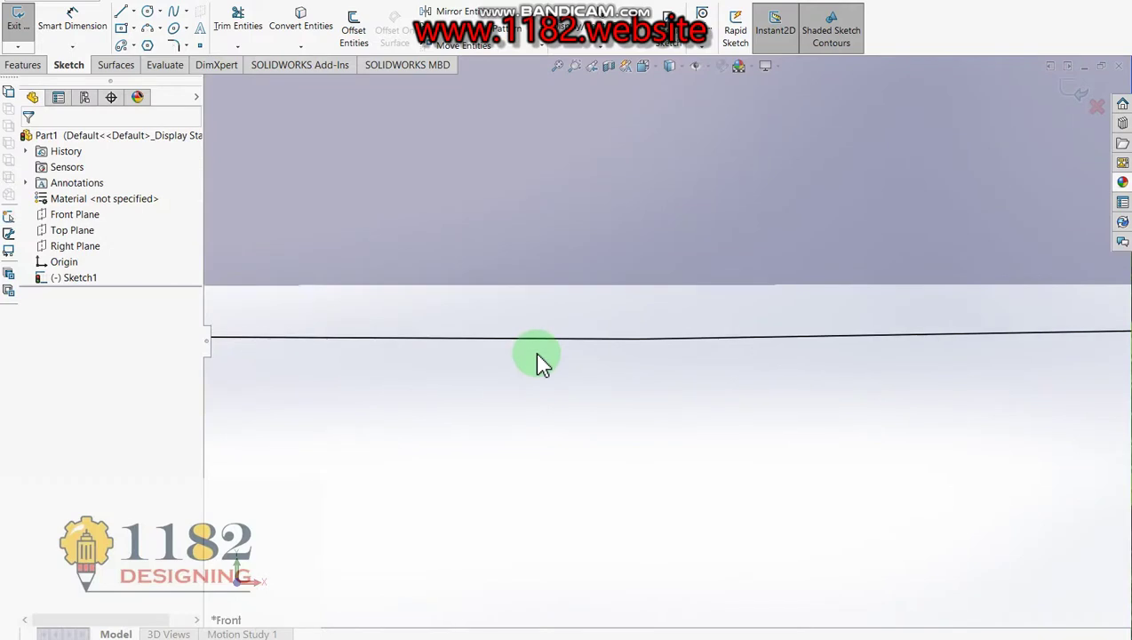
pyautogui.scroll(3, 534, 361)
pyautogui.scroll(-3, 379, 354)
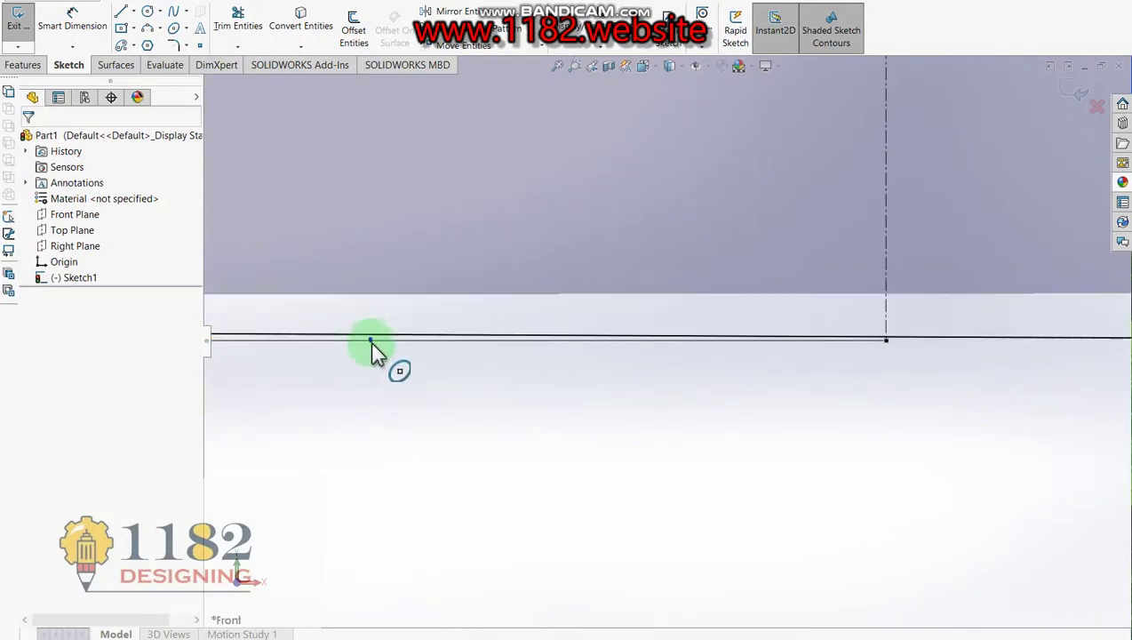
pyautogui.scroll(-5, 369, 345)
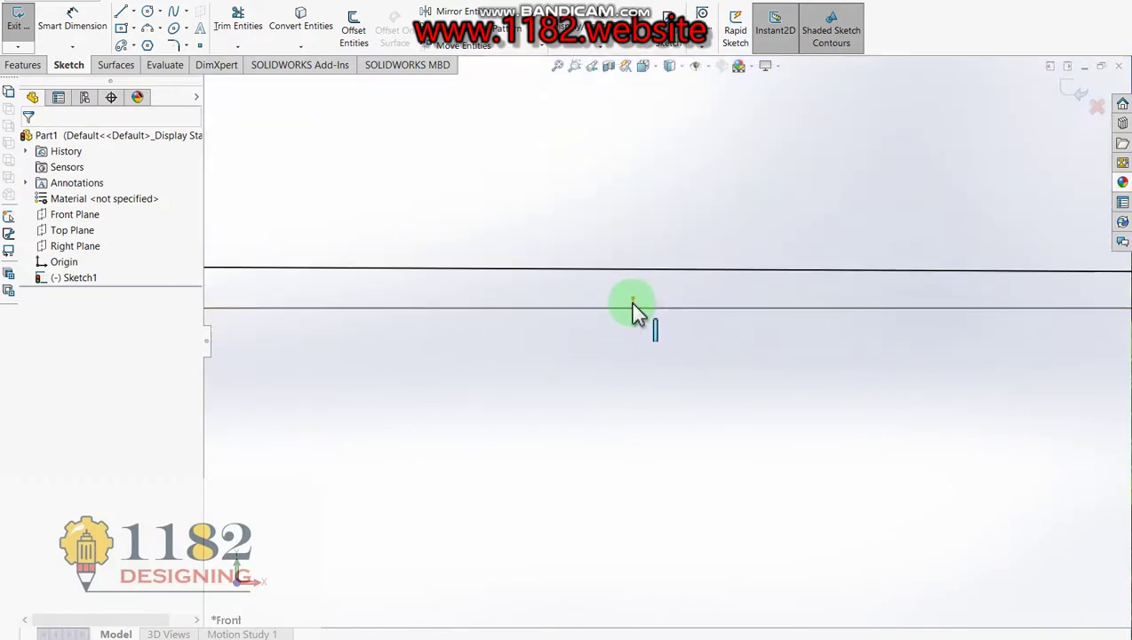
pyautogui.scroll(3, 676, 326)
pyautogui.scroll(2, 764, 307)
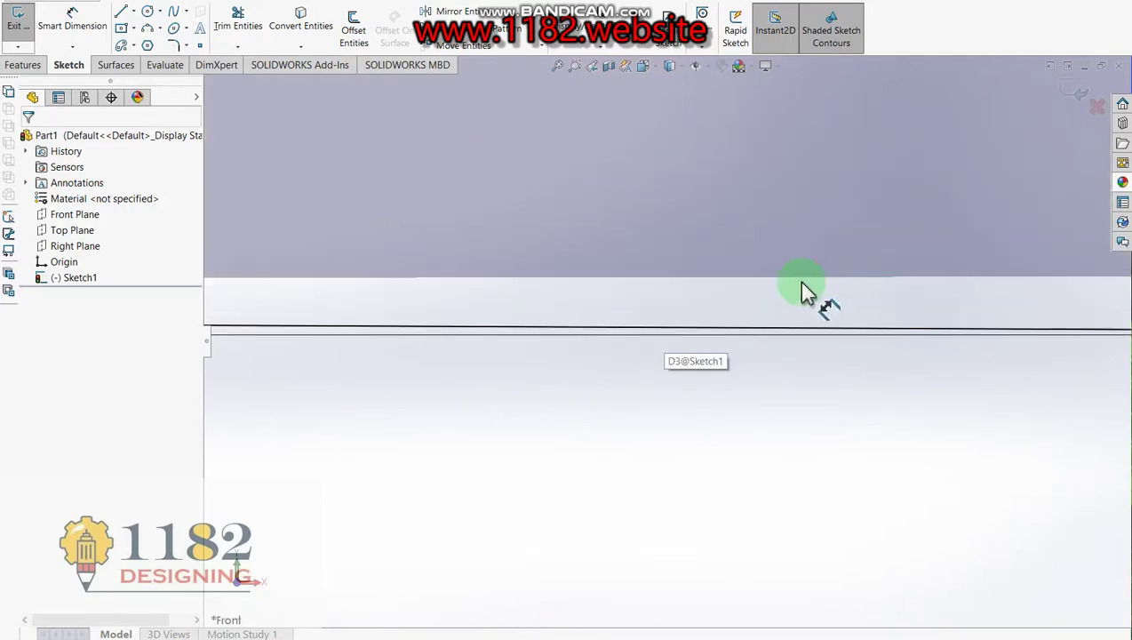
pyautogui.scroll(2, 804, 293)
pyautogui.scroll(2, 751, 325)
pyautogui.scroll(1, 737, 321)
pyautogui.scroll(3, 724, 337)
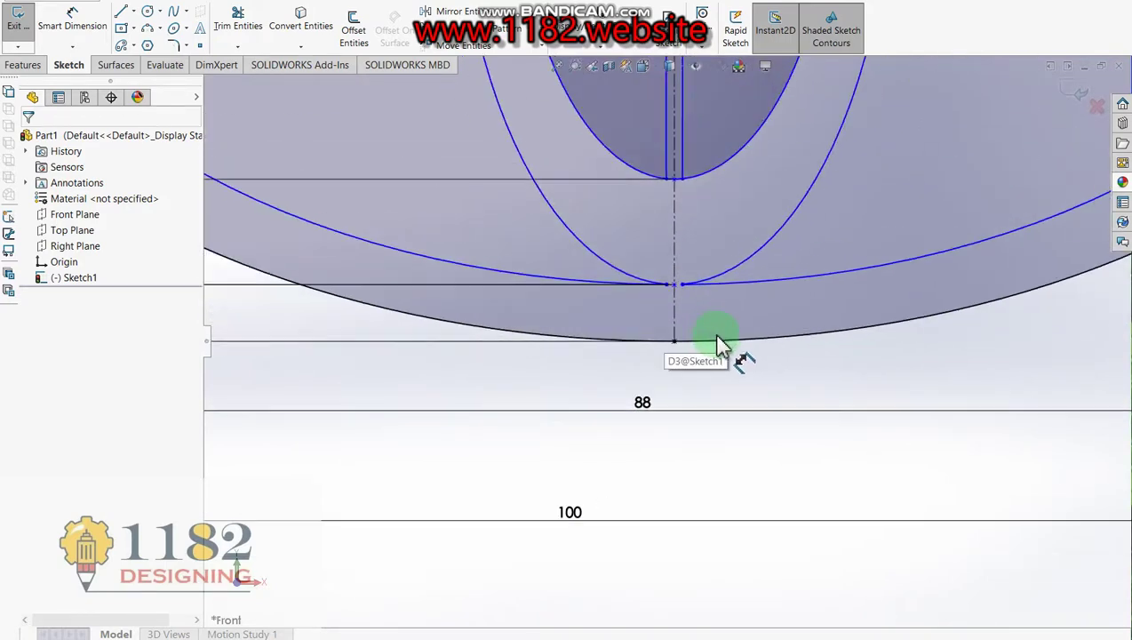
pyautogui.scroll(2, 665, 311)
pyautogui.scroll(2, 665, 267)
pyautogui.scroll(-2, 671, 196)
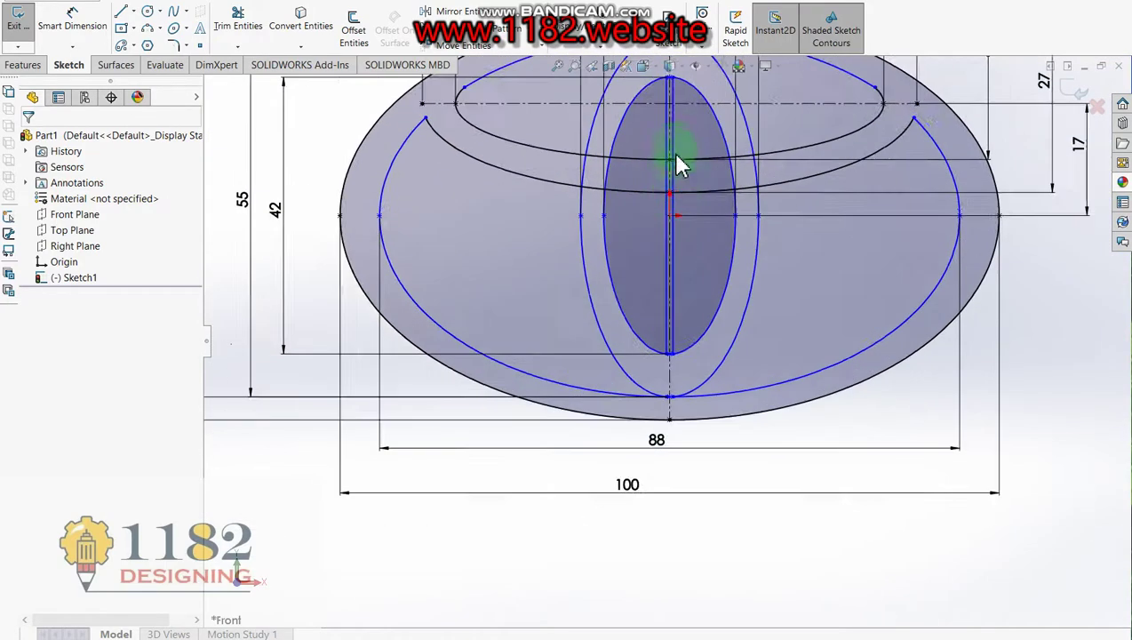
pyautogui.scroll(3, 675, 173)
pyautogui.scroll(-4, 676, 177)
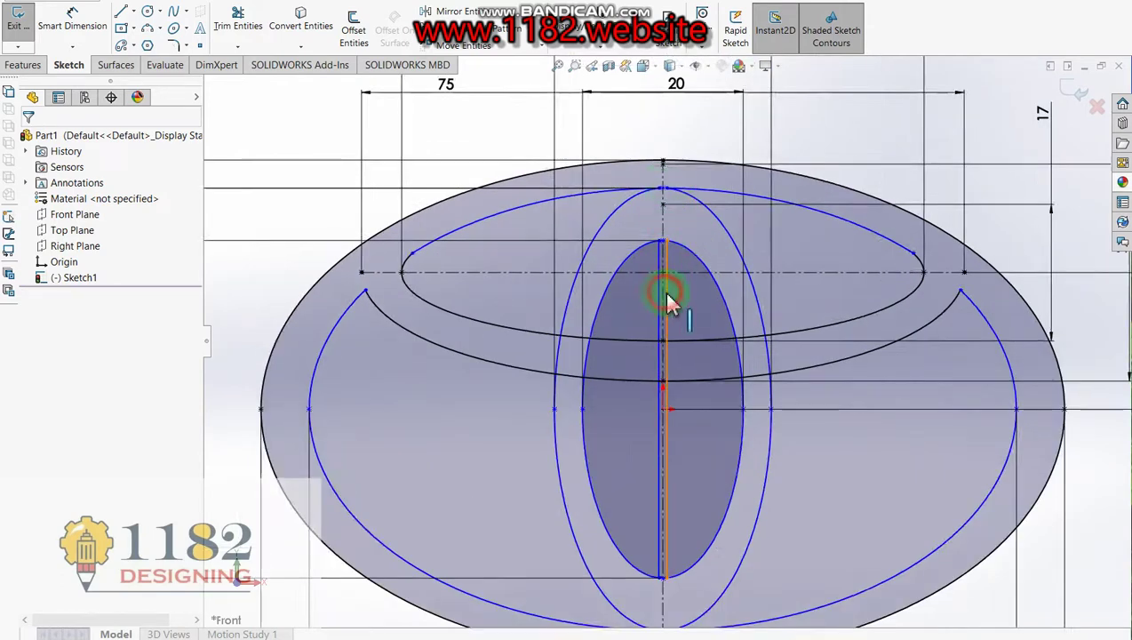
pyautogui.click(666, 294)
pyautogui.press('Escape')
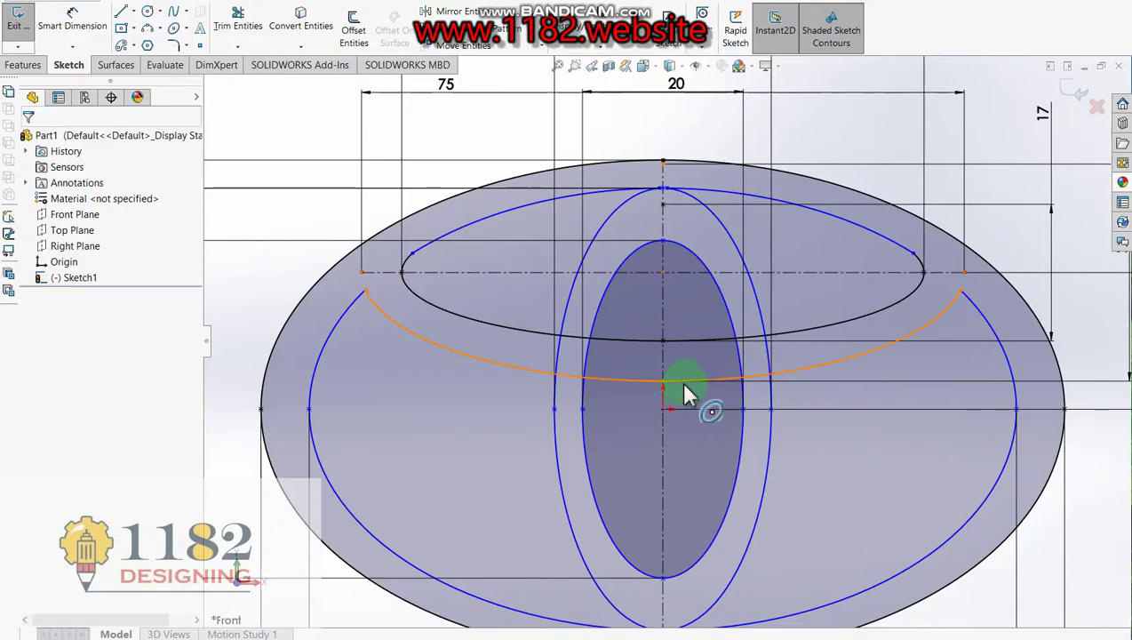
# Trim the overlapping ellipse arcs so they interlock, and delete the horizontal centreline
pyautogui.click(238, 19)
pyautogui.moveTo(555, 360)
pyautogui.mouseDown()
pyautogui.moveTo(754, 374)
pyautogui.moveTo(779, 364)
pyautogui.moveTo(751, 329)
pyautogui.moveTo(764, 380)
pyautogui.mouseUp()
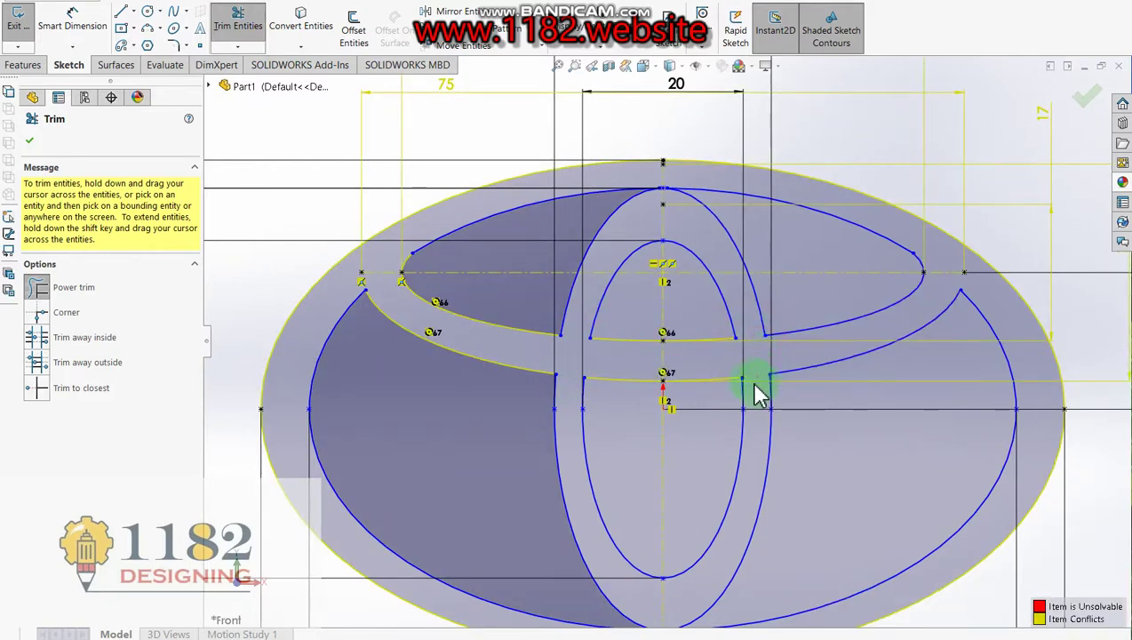
pyautogui.moveTo(757, 394); pyautogui.dragTo(752, 339)
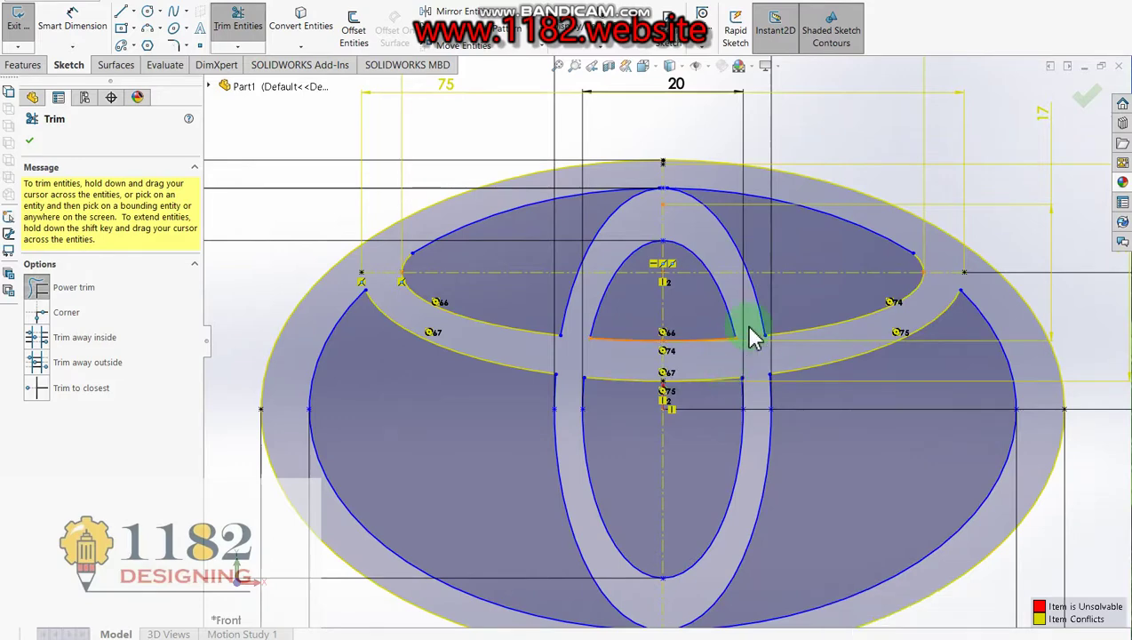
pyautogui.press('Escape')
pyautogui.click(814, 274)
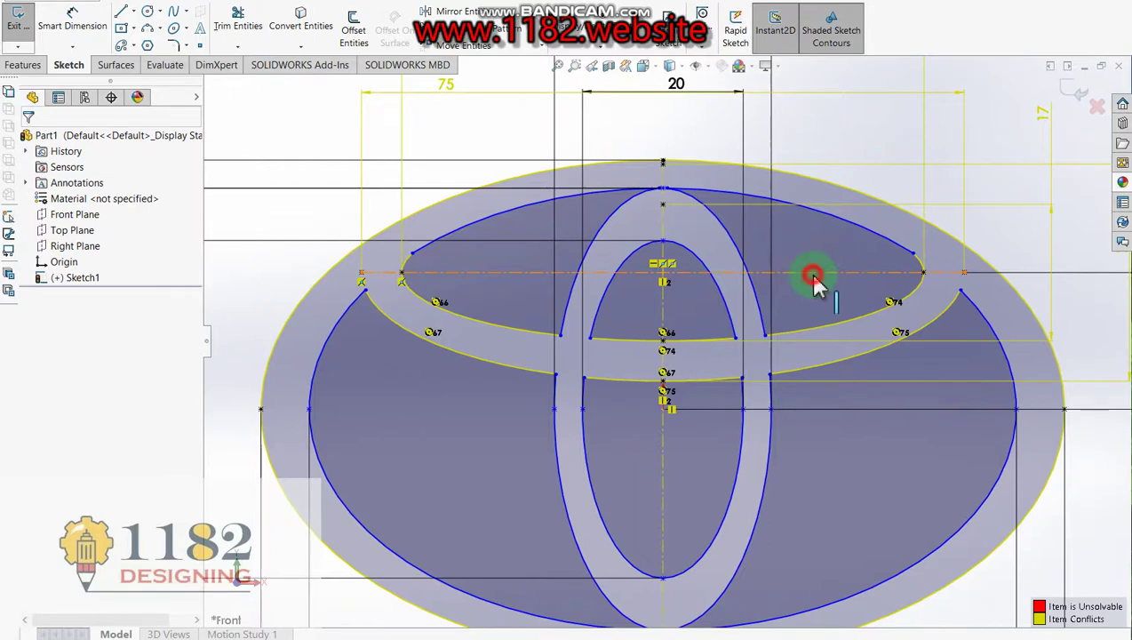
pyautogui.press('Delete')
# Extrude the logo sketch 10 mm as a boss
pyautogui.press('f')
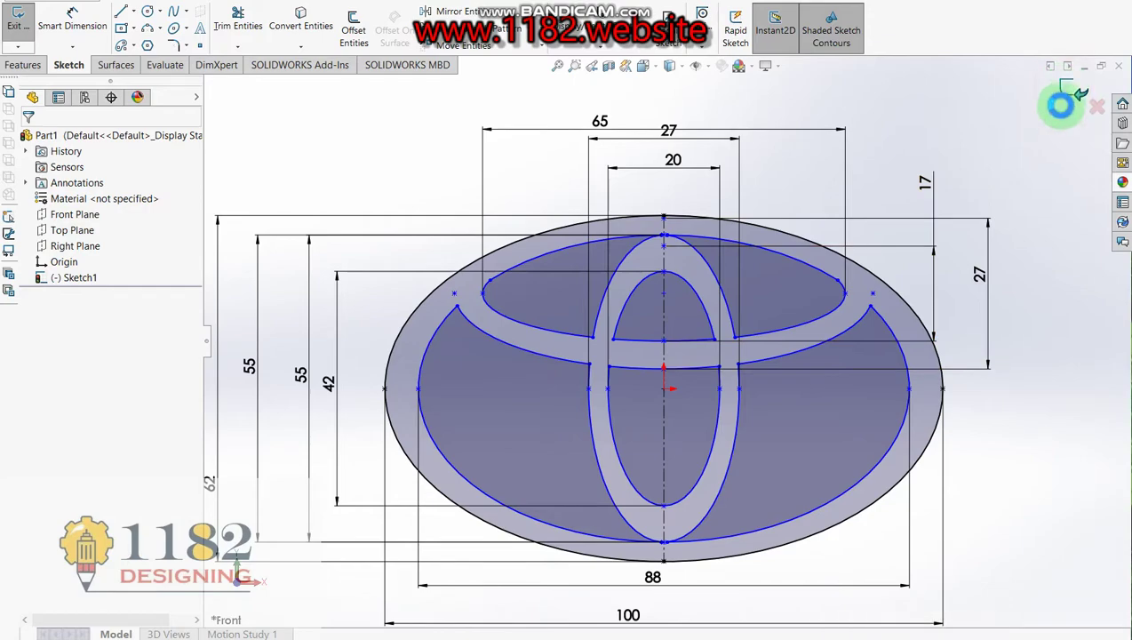
pyautogui.moveTo(1071, 96); pyautogui.dragTo(894, 369, button='right')
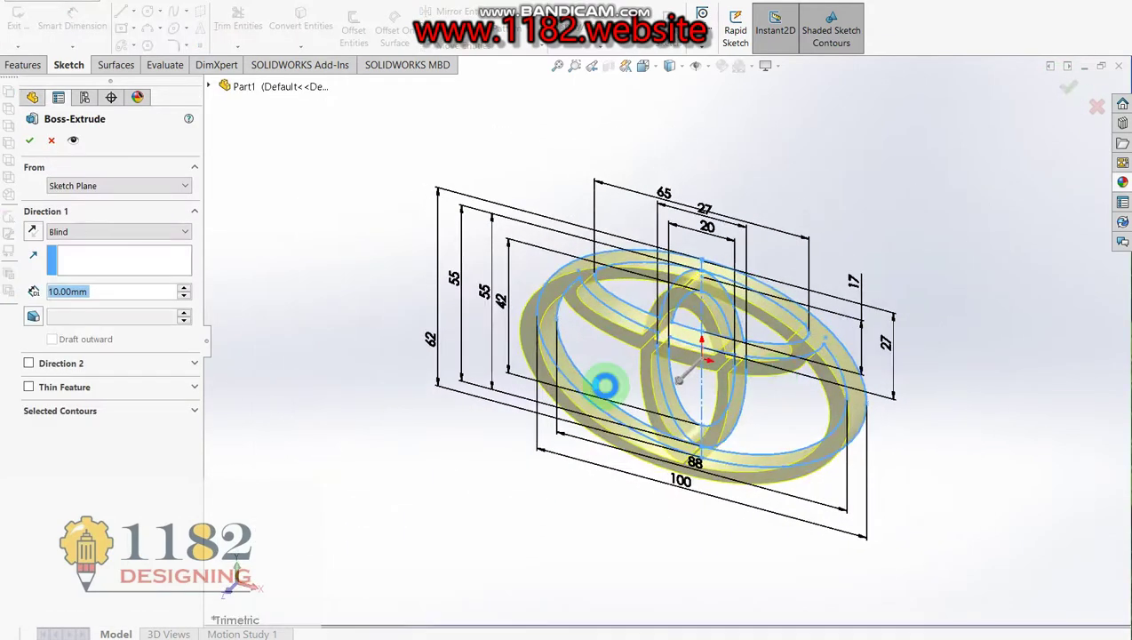
pyautogui.click(29, 141)
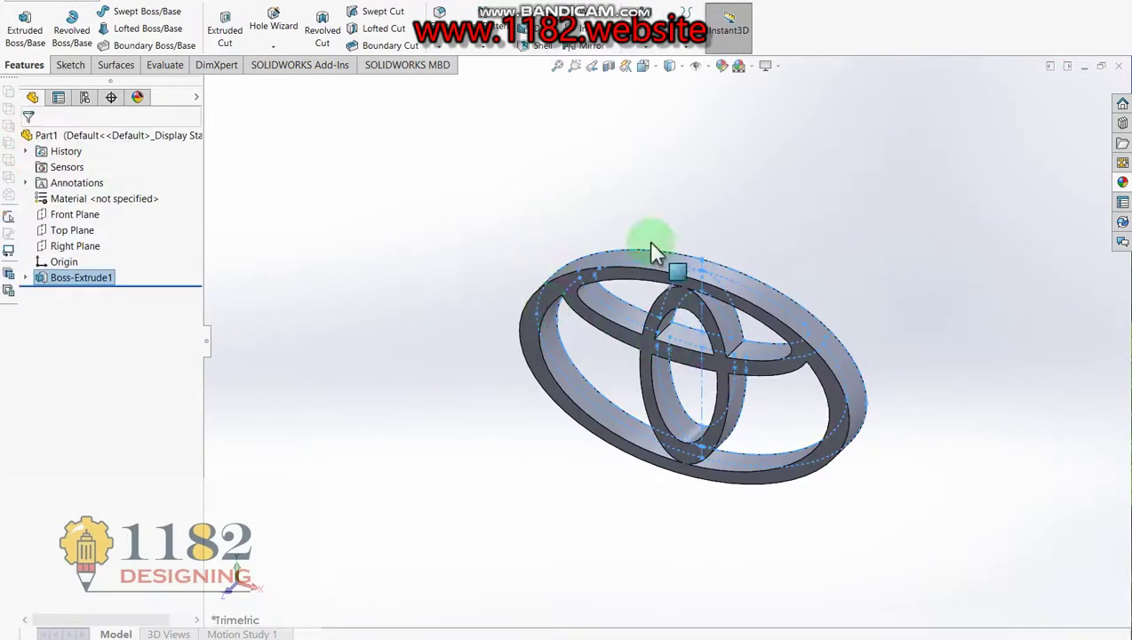
# Colour the extruded logo black and show it in front view
pyautogui.click(720, 67)
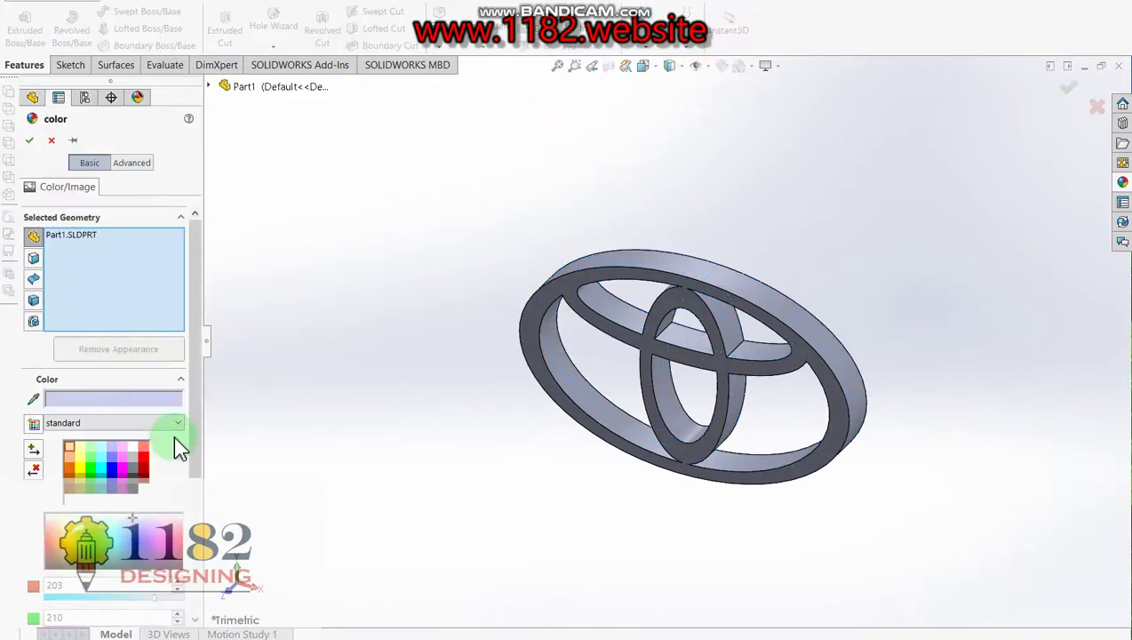
pyautogui.click(135, 491)
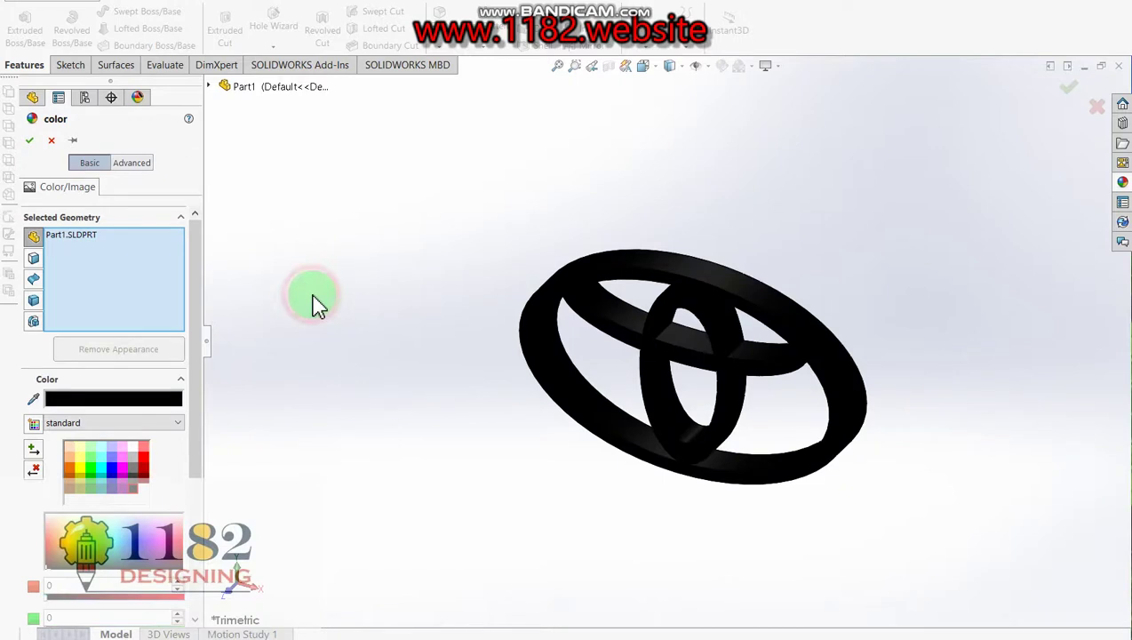
pyautogui.click(30, 143)
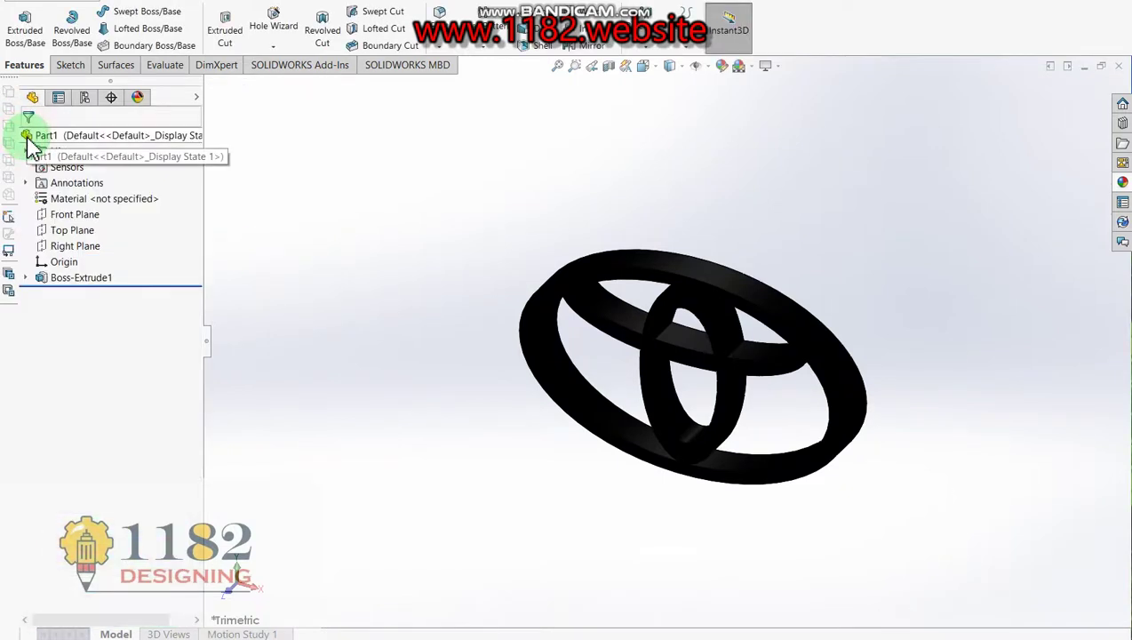
pyautogui.hotkey('ctrl', '1')
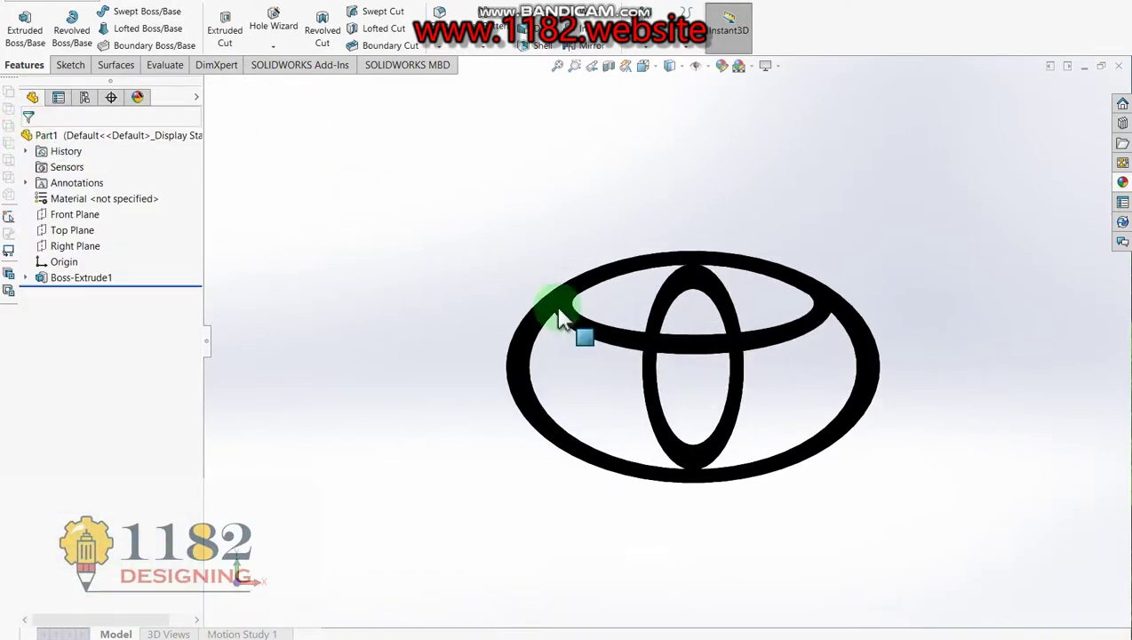
# Zoom in on the black Toyota logo and set the display style to Shaded without edges
pyautogui.scroll(2, 821, 341)
pyautogui.scroll(2, 899, 342)
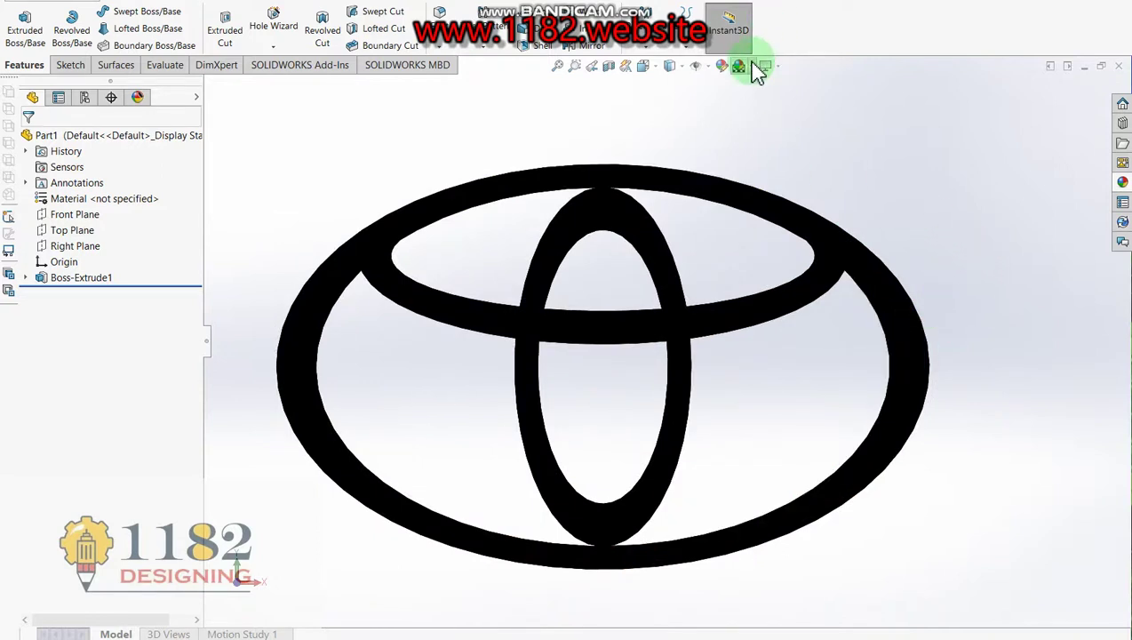
pyautogui.click(681, 70)
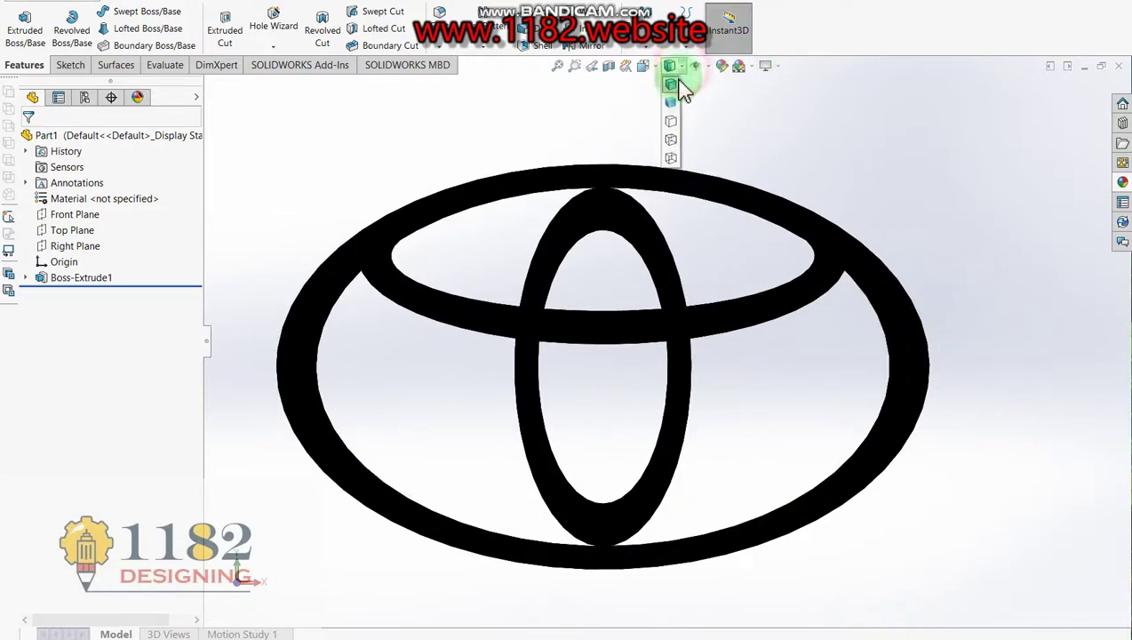
pyautogui.click(672, 105)
pyautogui.click(733, 118)
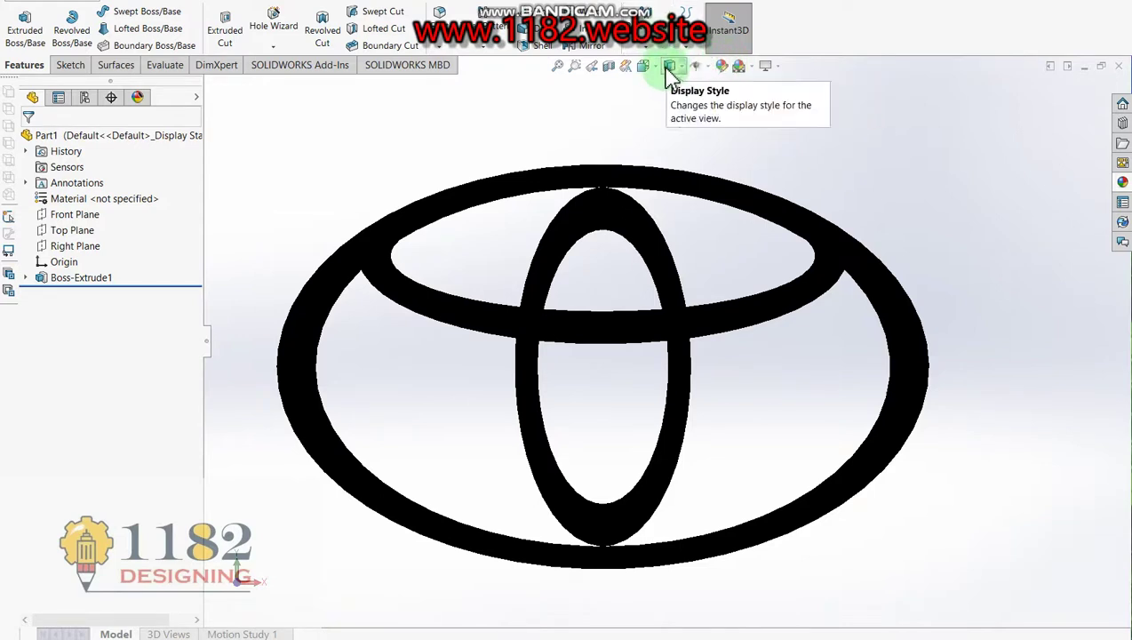
pyautogui.click(680, 68)
pyautogui.click(674, 87)
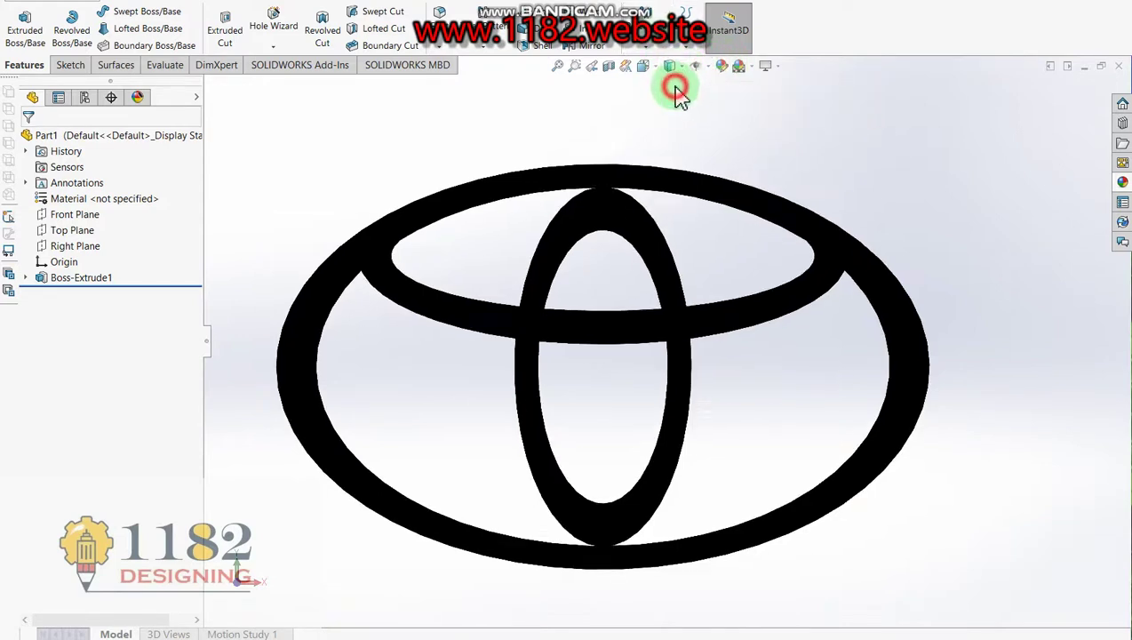